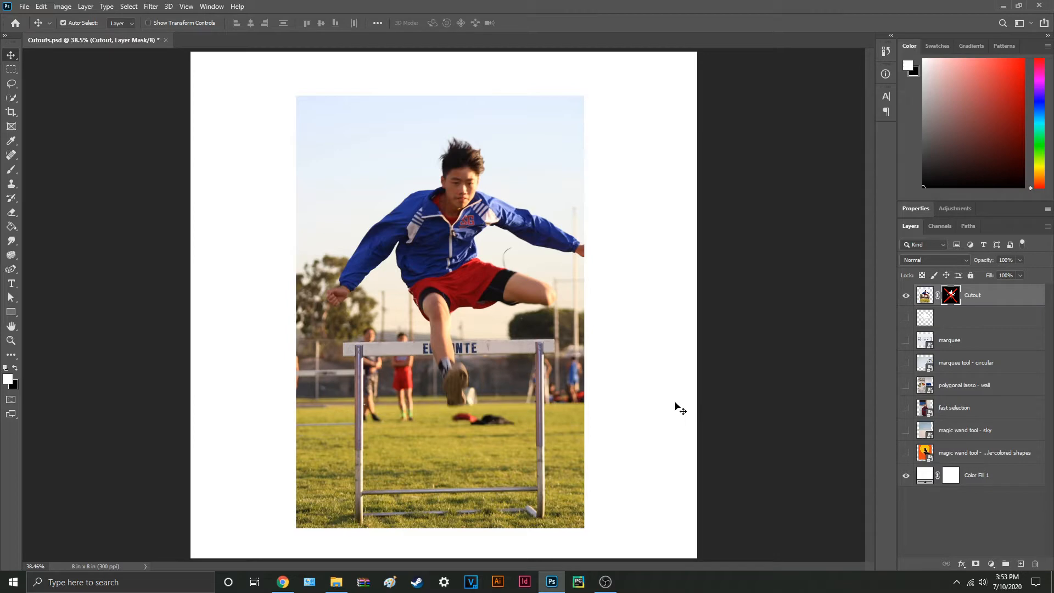
Step: Toggle the Cutout layer's mask on and off to compare the full photo with the isolated athlete
shift+click(953, 296)
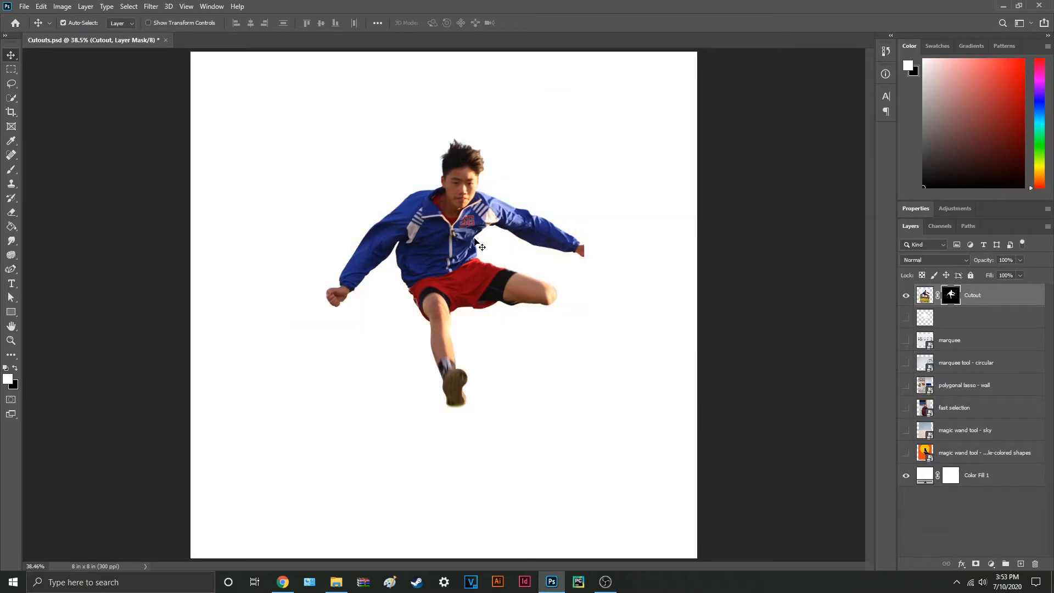
shift+click(954, 300)
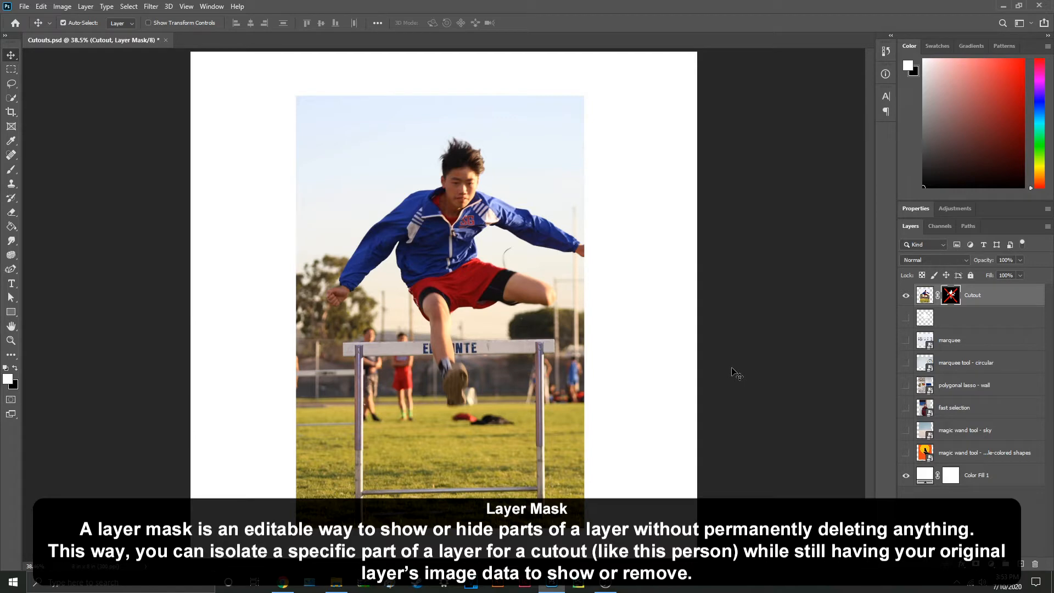
shift+click(951, 295)
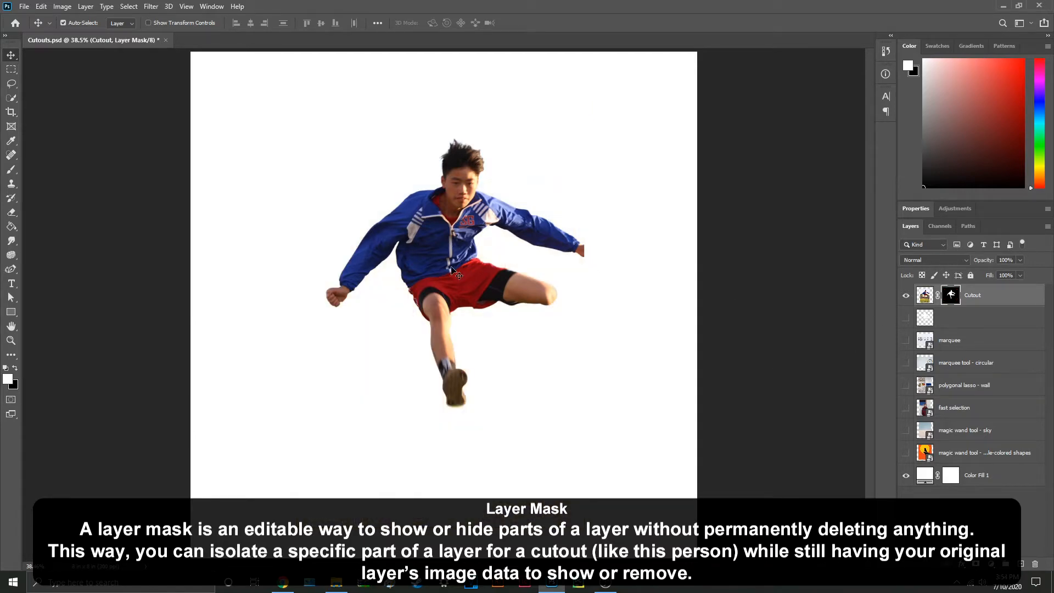
Step: Brush white over the Cutout layer's mask to reveal the photo's background, and black to hide parts of it
key(b)
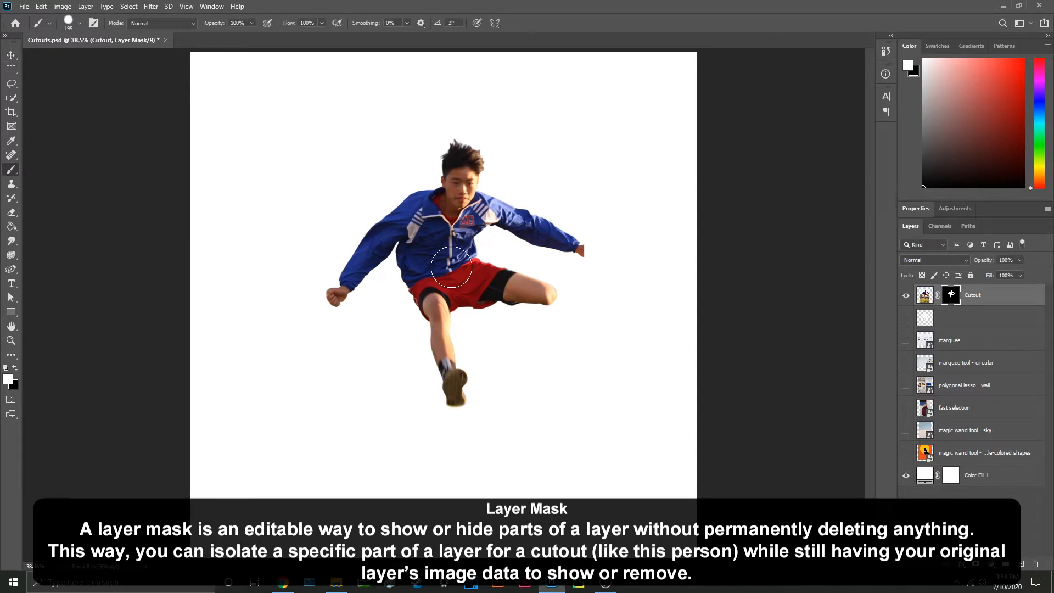
mouse_move(417, 283)
mouse_down()
mouse_move(368, 305)
mouse_move(370, 327)
mouse_move(335, 407)
mouse_move(505, 349)
mouse_move(496, 503)
mouse_move(316, 184)
mouse_move(499, 154)
mouse_move(575, 491)
mouse_up()
key(x)
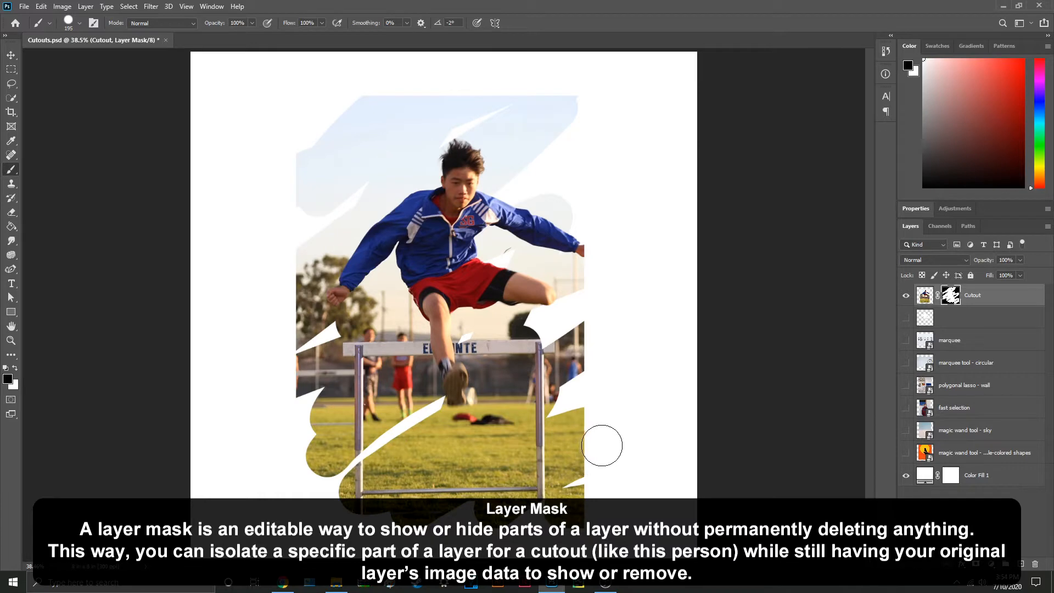
mouse_move(601, 446)
mouse_down()
mouse_move(494, 466)
mouse_move(482, 483)
mouse_move(402, 419)
mouse_move(287, 356)
mouse_move(367, 120)
mouse_up()
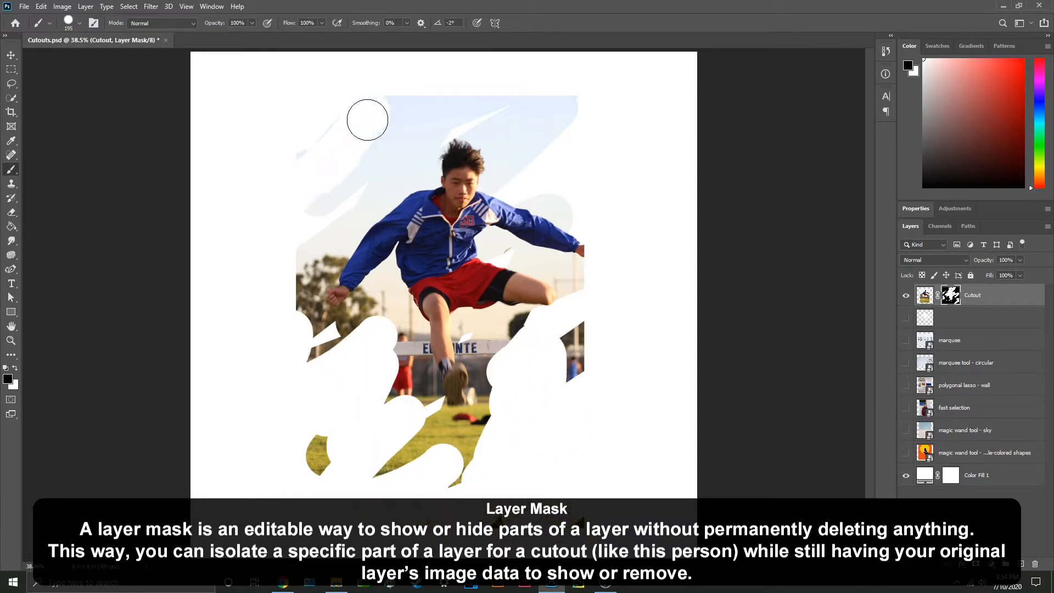
Step: Remove the layer mask from the Cutout layer
key(v)
right_click(951, 295)
click(969, 306)
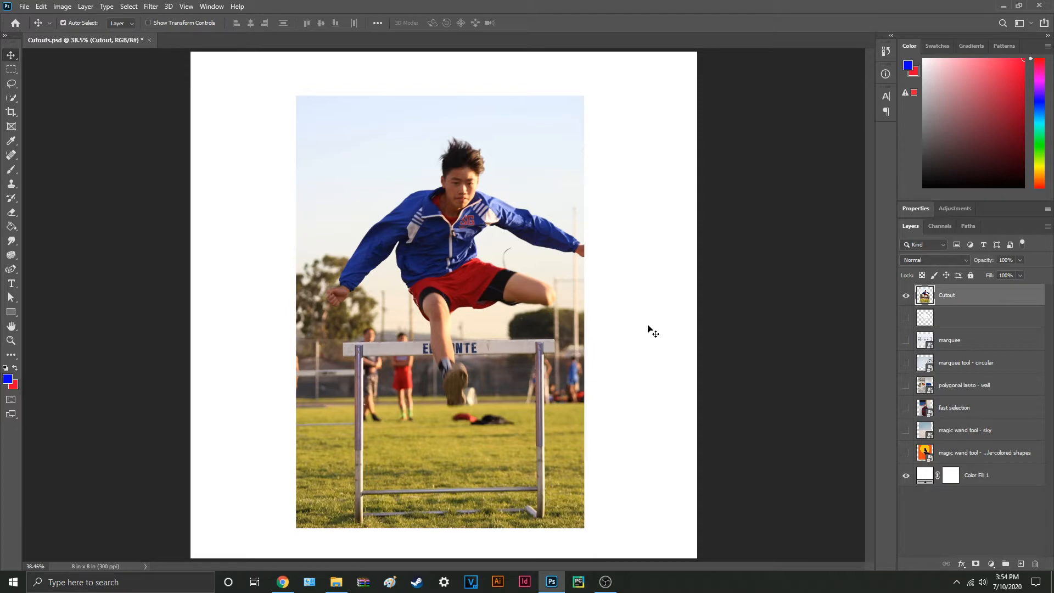
Step: Load the selection around the jumping athlete and add a layer mask from it to the Cutout layer
ctrl+click(925, 318)
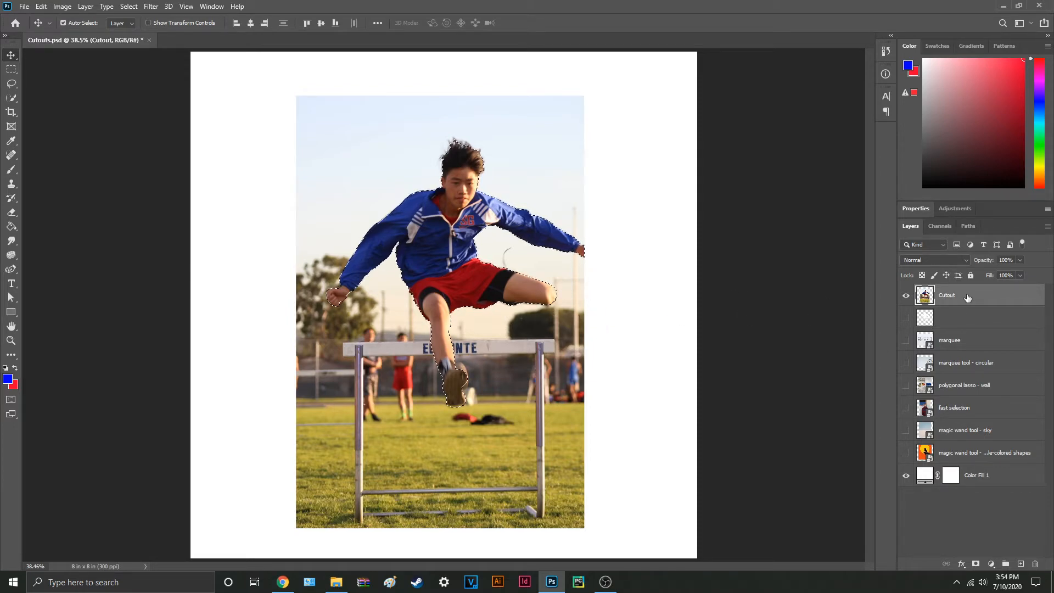
click(976, 565)
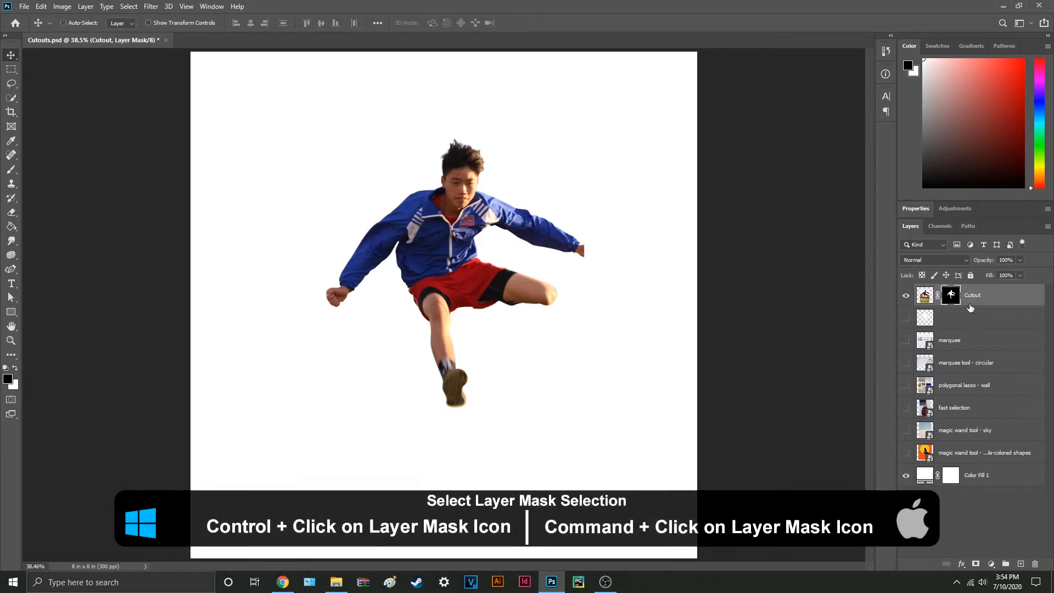
Step: Load the Cutout layer's mask as a selection and compare the photo with the mask disabled and enabled
ctrl+click(952, 297)
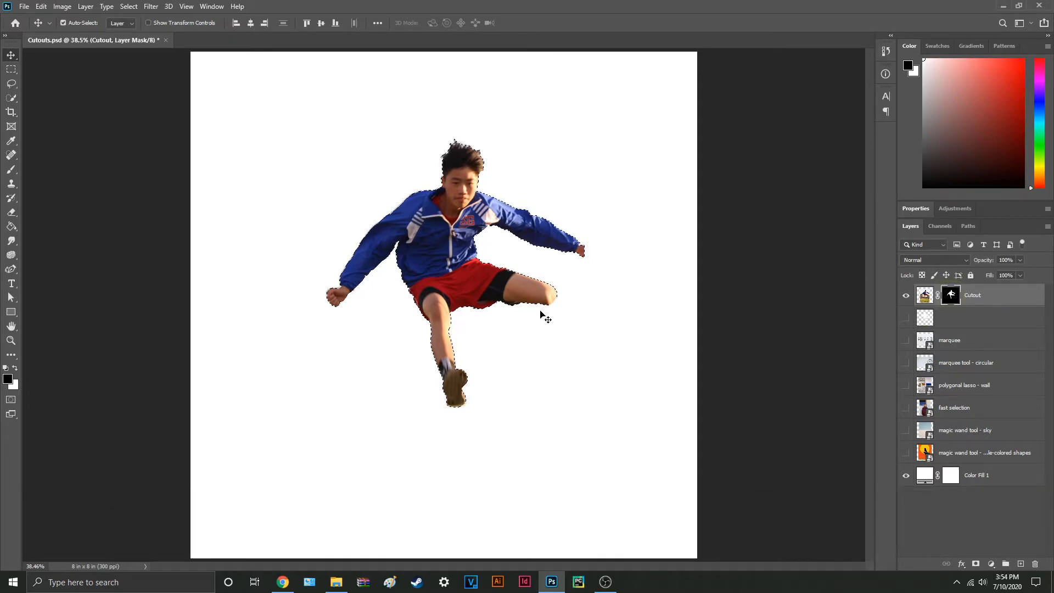
shift+click(953, 296)
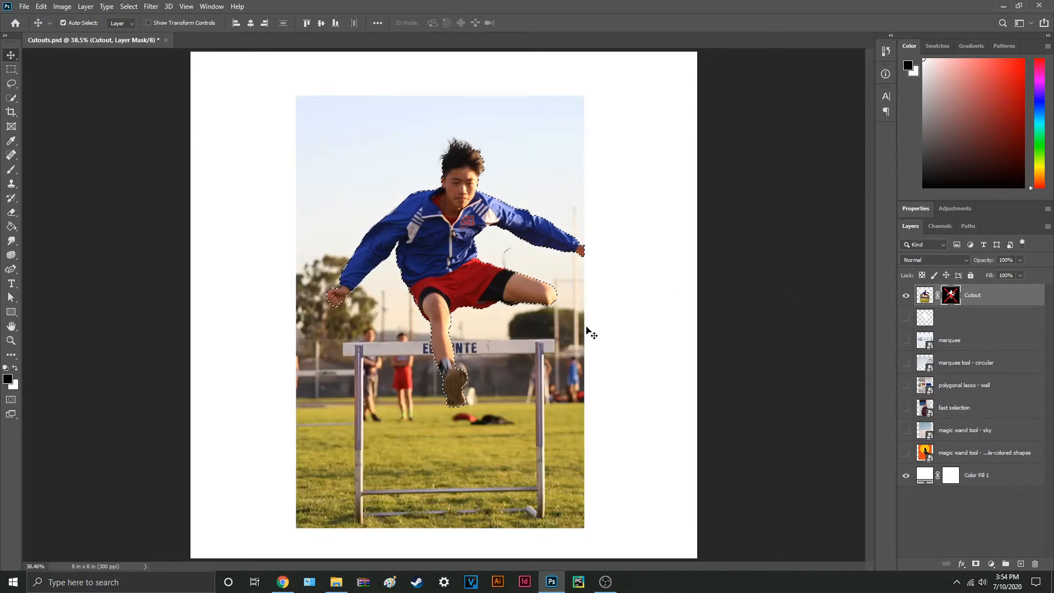
shift+click(950, 296)
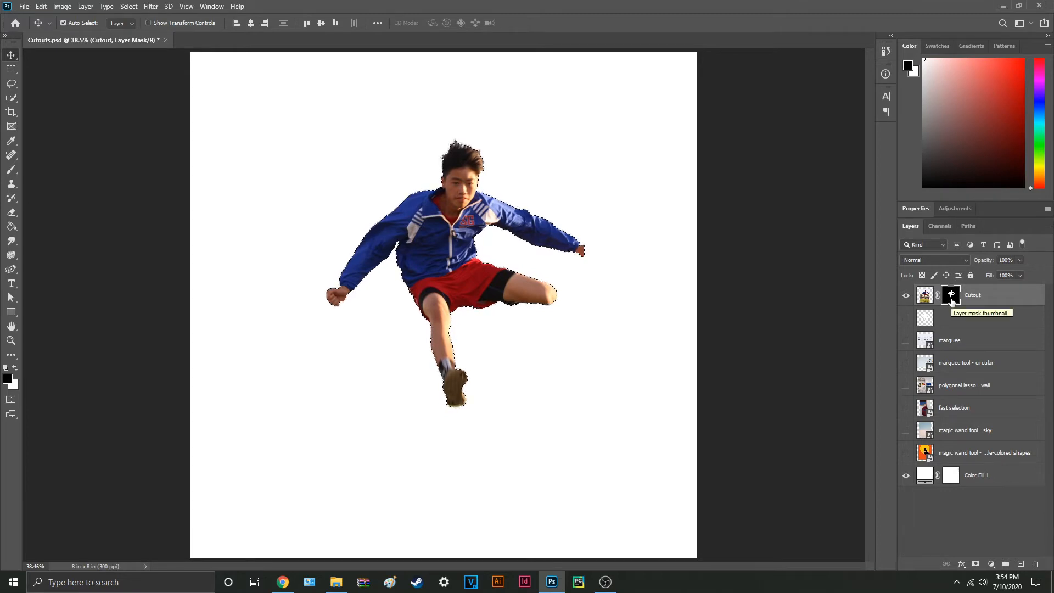
click(777, 353)
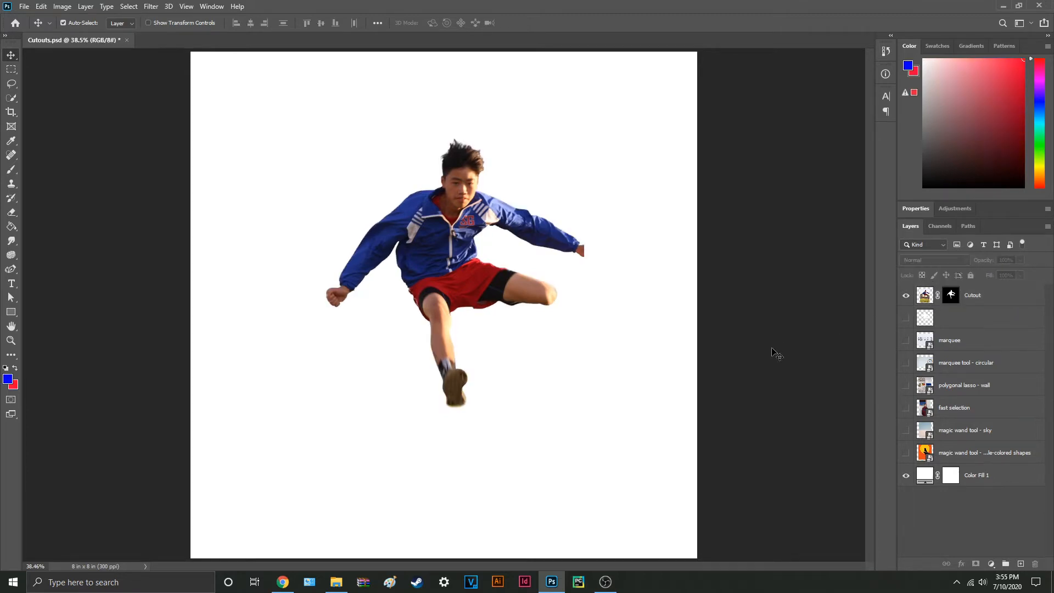
Step: Lock the Cutout layer's transparent pixels and brush white on its mask to reveal most of the photo around the athlete
click(948, 302)
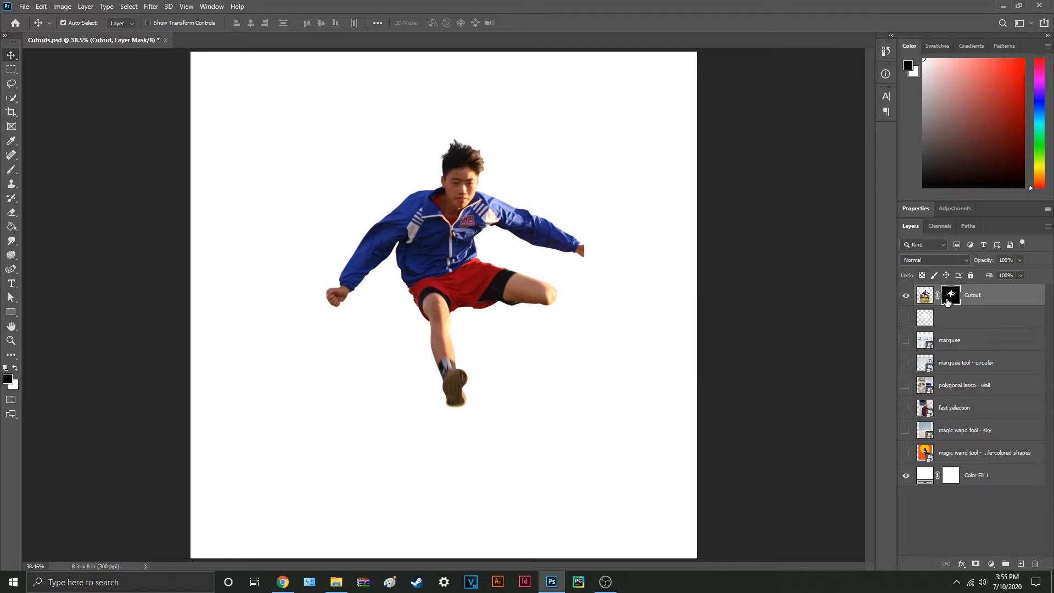
key(/)
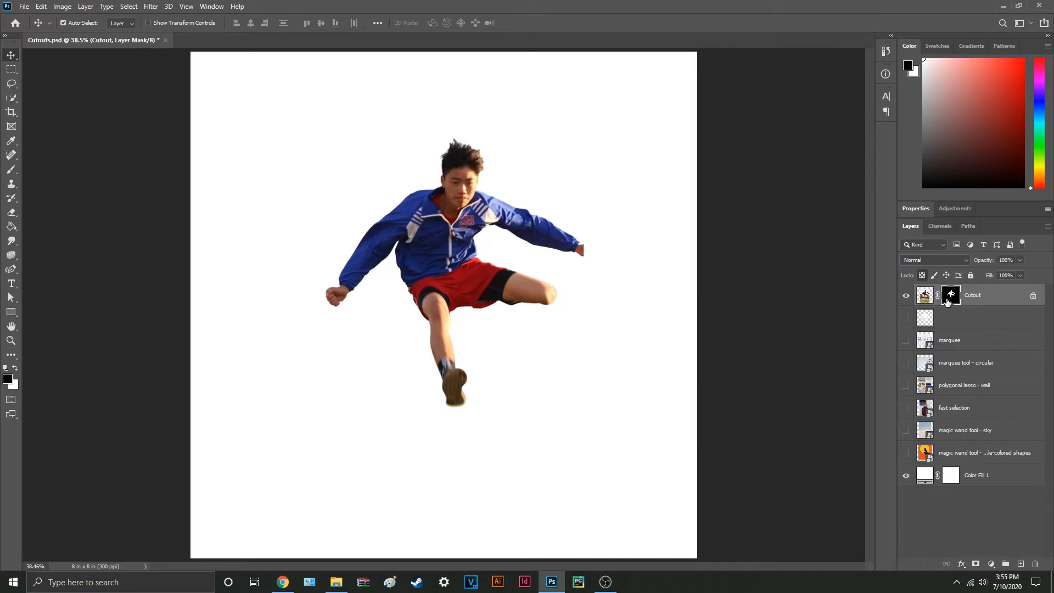
key(x)
key(b)
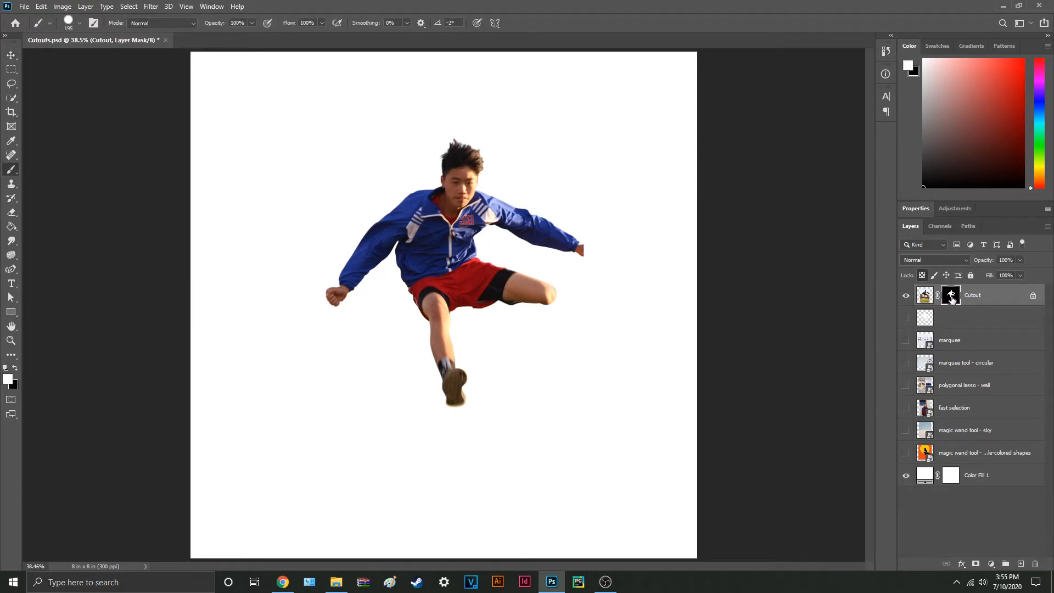
mouse_move(565, 343)
mouse_down()
mouse_move(612, 358)
mouse_move(446, 222)
mouse_move(460, 104)
mouse_move(494, 164)
mouse_move(583, 453)
mouse_up()
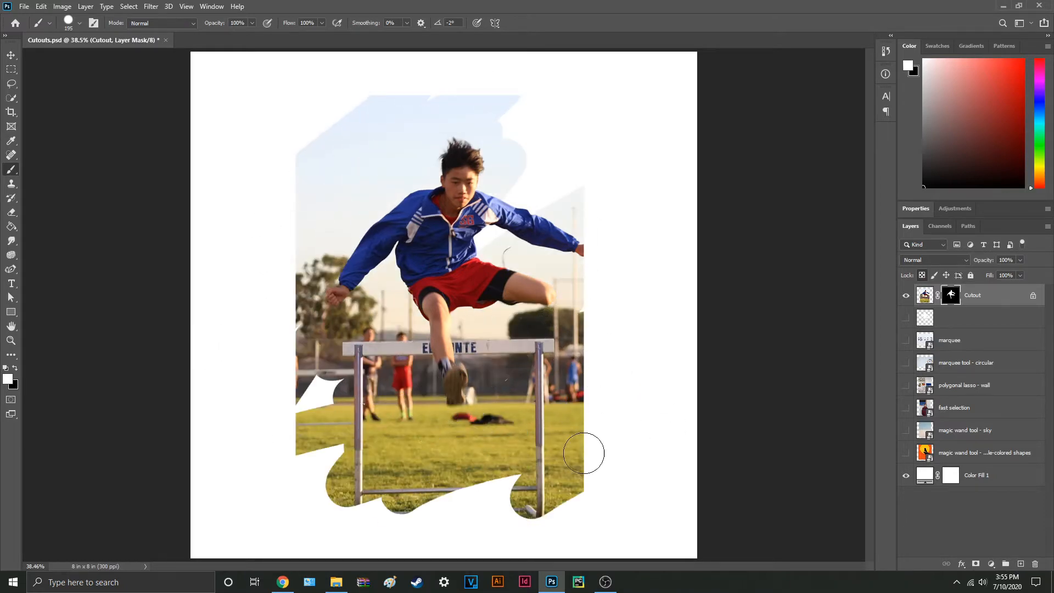
Step: Brush black on the Cutout layer's mask to hide the lower grass and the hurdle's posts
key(x)
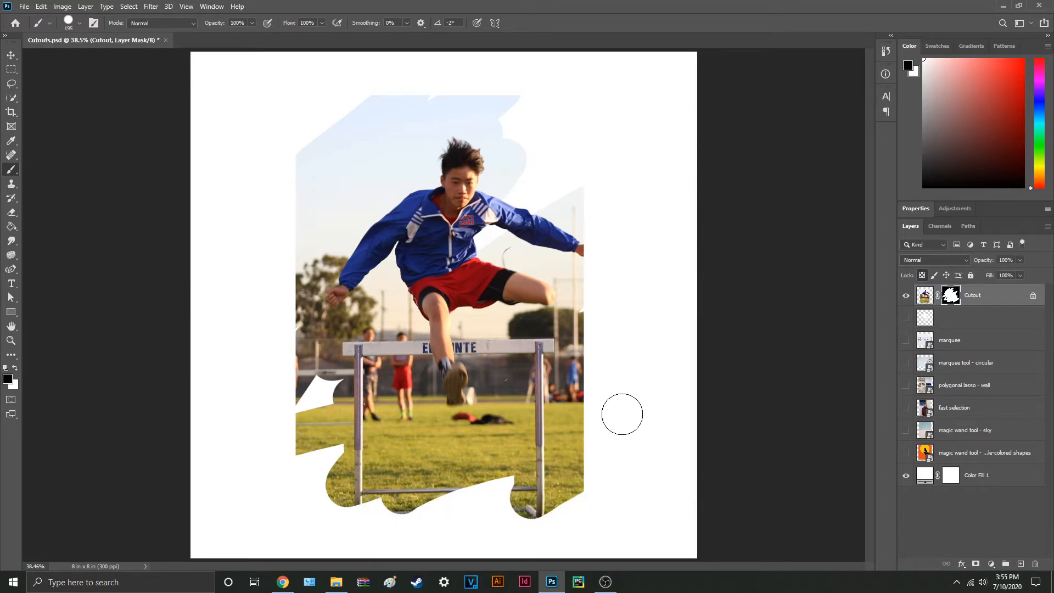
mouse_move(593, 495)
mouse_down()
mouse_move(502, 506)
mouse_move(551, 430)
mouse_move(539, 364)
mouse_move(533, 438)
mouse_move(447, 460)
mouse_move(364, 390)
mouse_move(402, 461)
mouse_move(341, 454)
mouse_up()
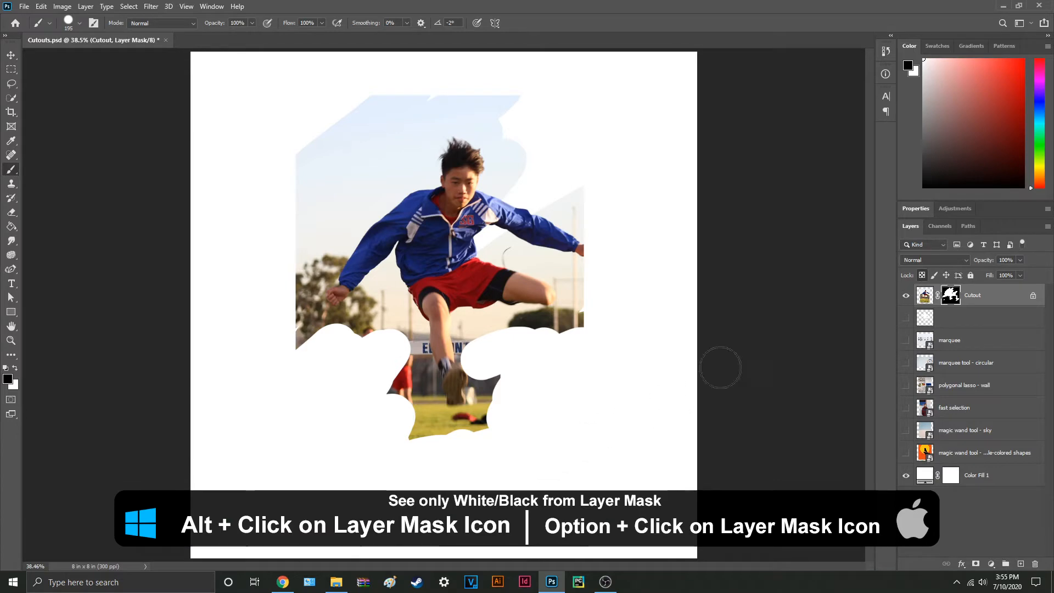
Step: View the Cutout layer's mask by itself in black and white, and compare the image with the mask disabled and enabled
alt+click(952, 295)
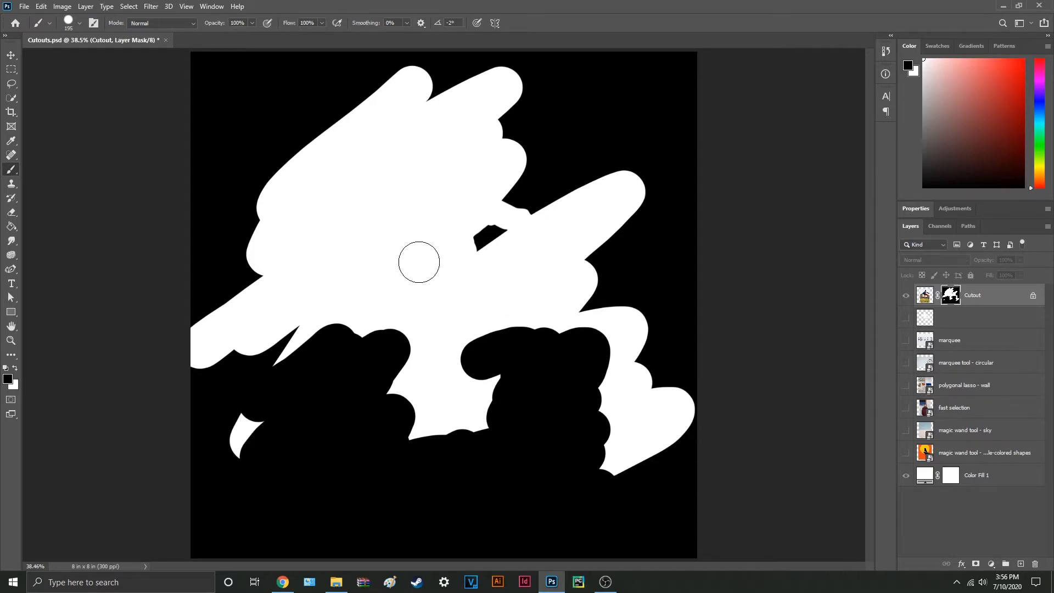
click(926, 297)
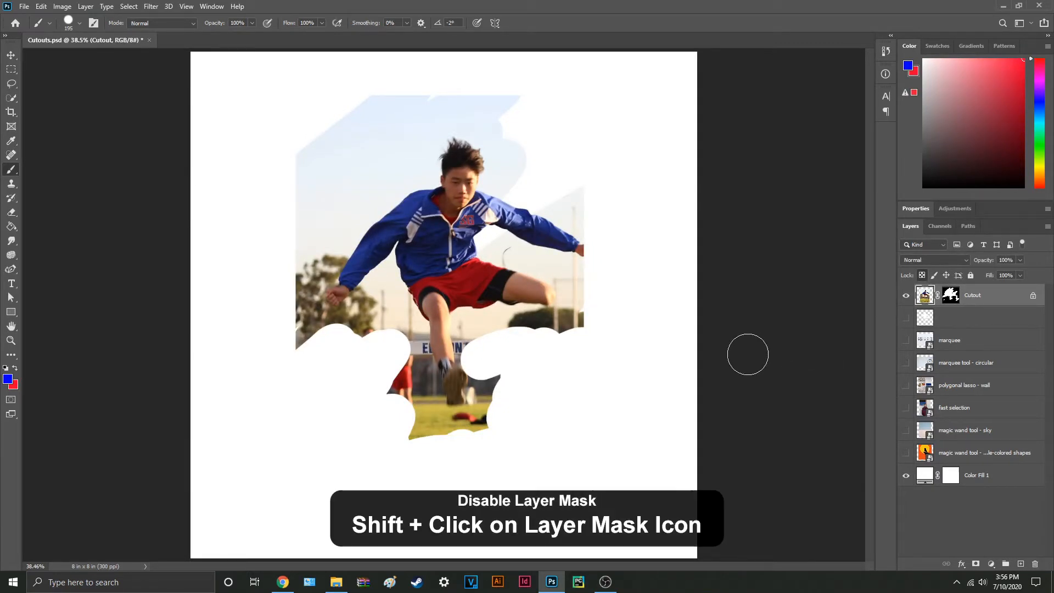
shift+click(955, 302)
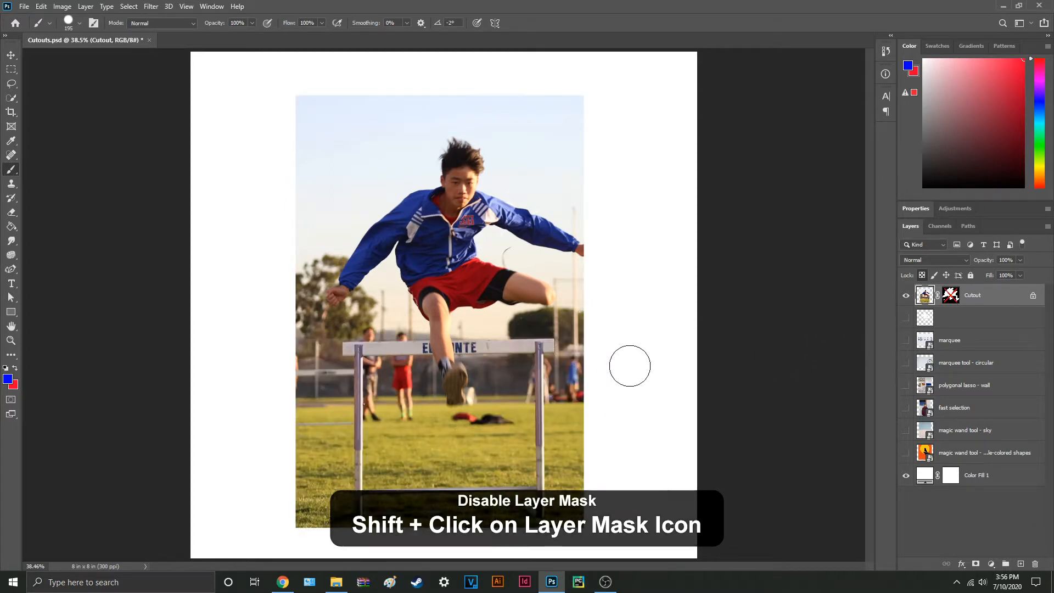
shift+click(954, 299)
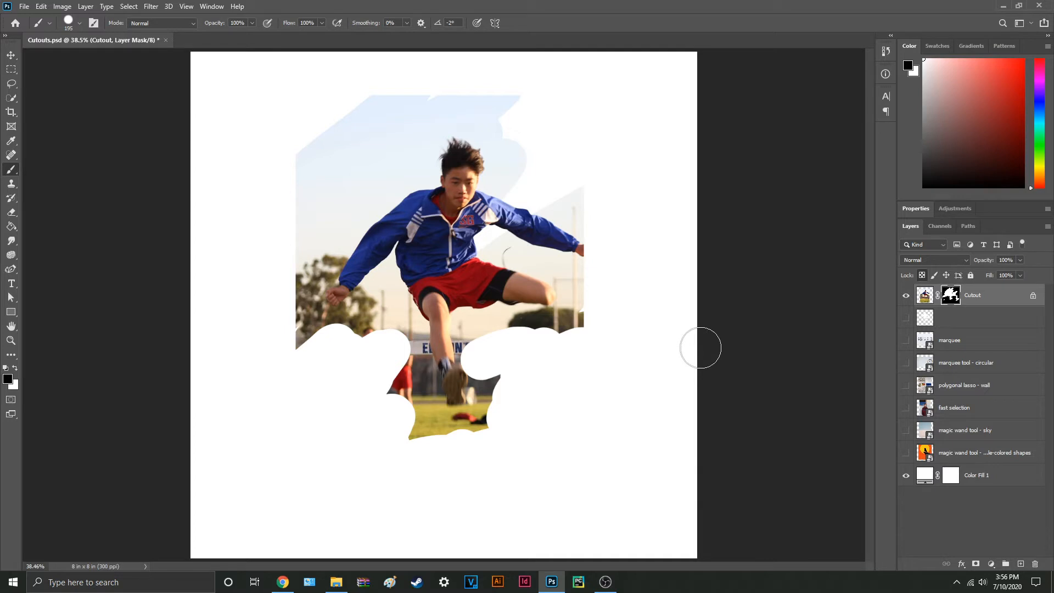
shift+click(952, 296)
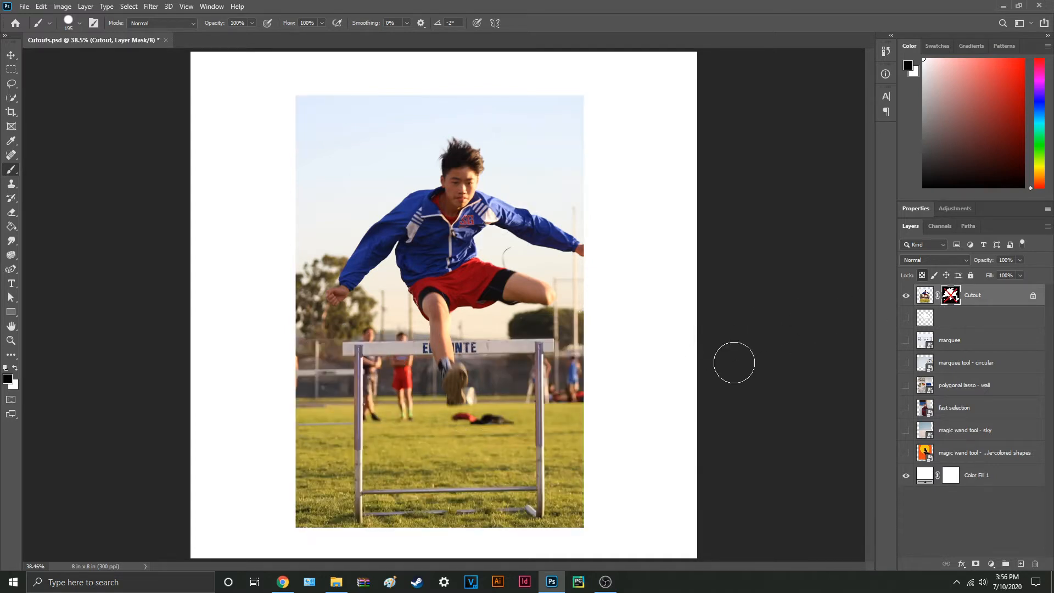
key(v)
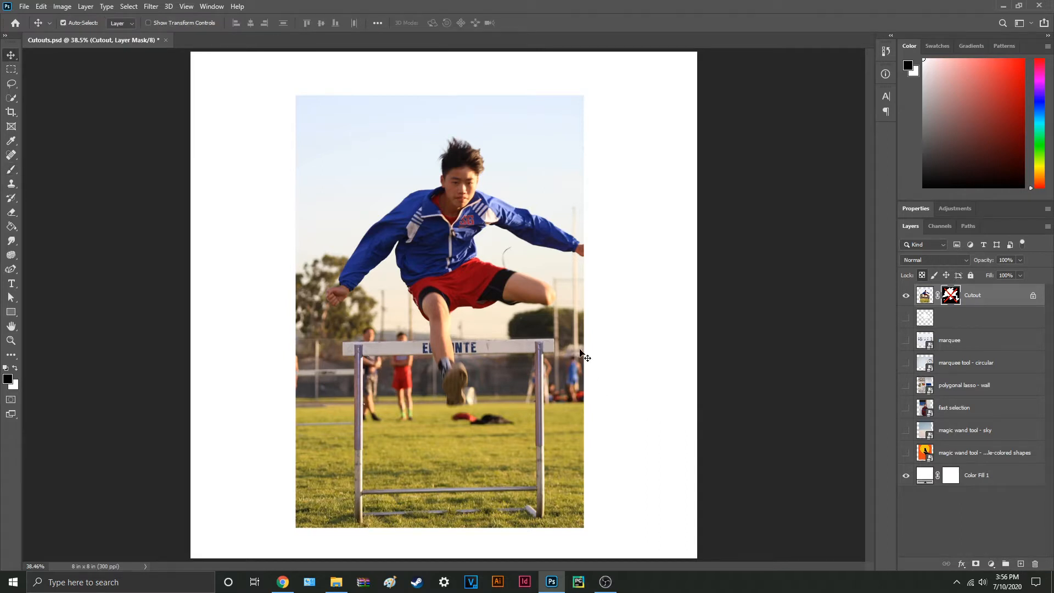
shift+click(953, 296)
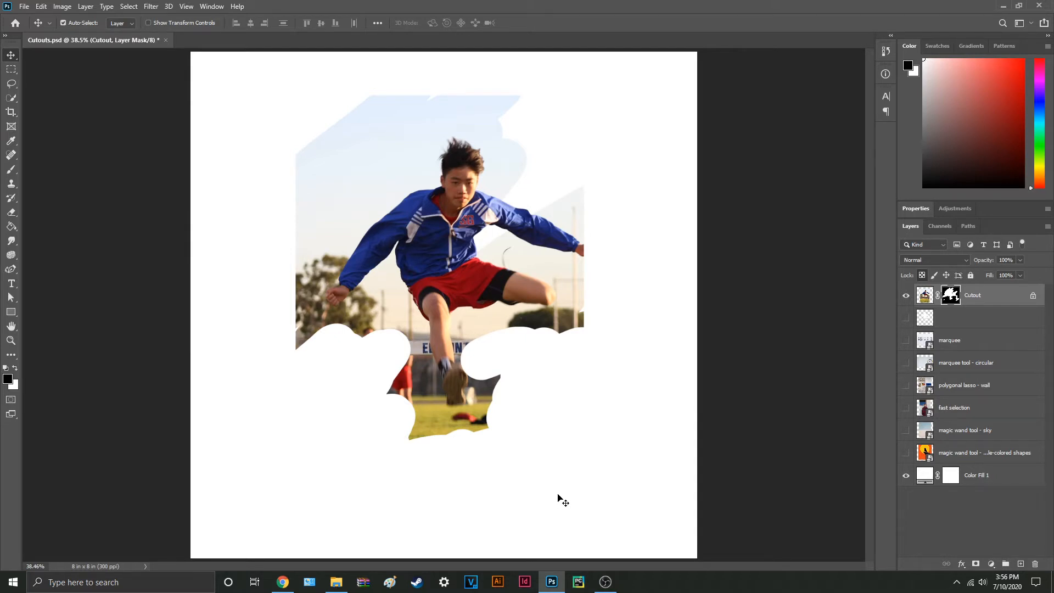
Step: Disable the Cutout layer's mask and outline the hurdle's top bar and two upright posts with the Polygonal Lasso
shift+click(953, 299)
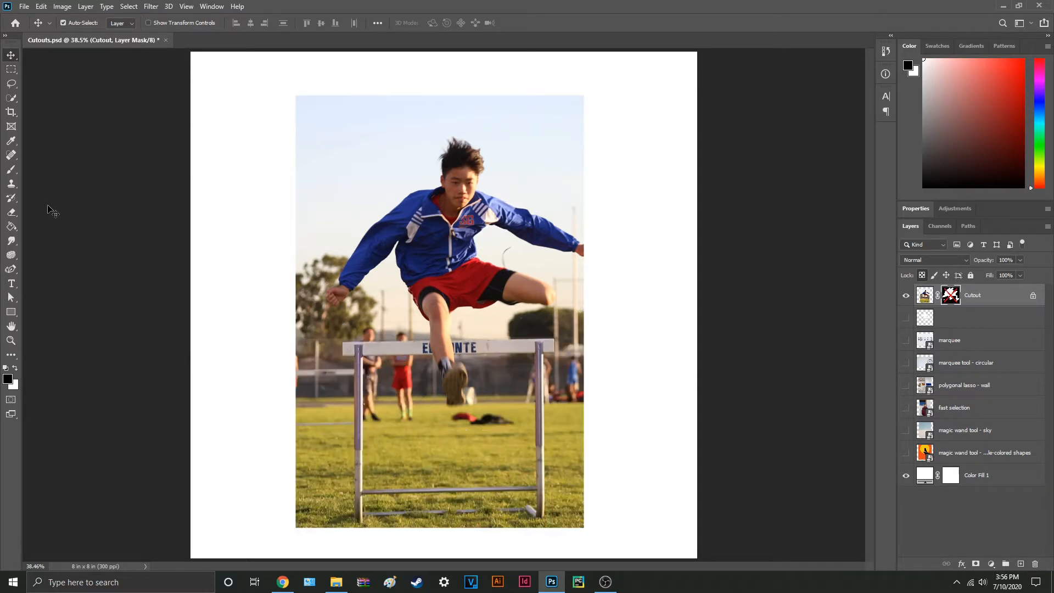
click(11, 83)
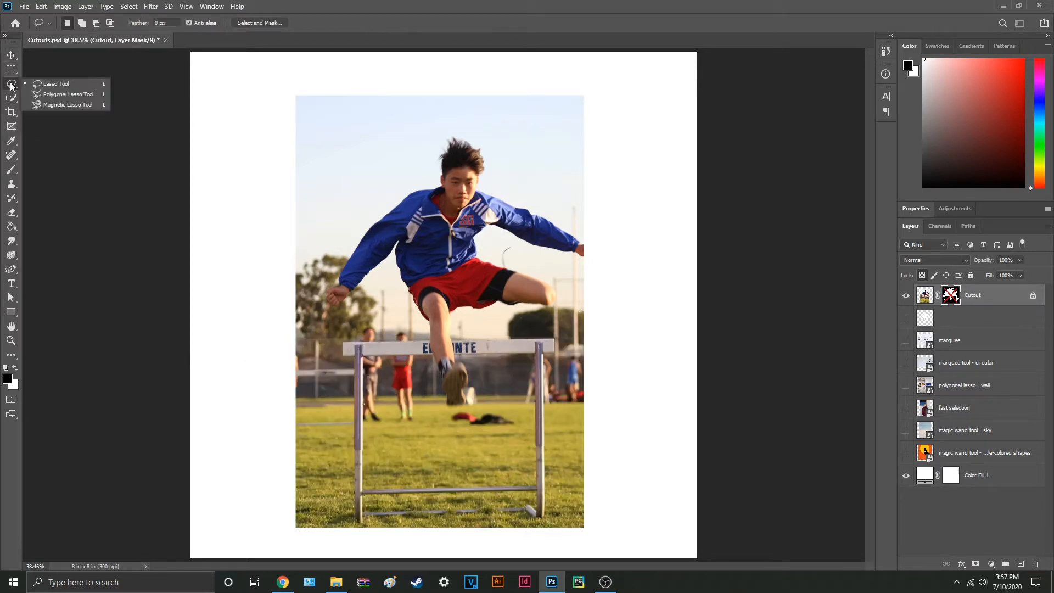
click(64, 94)
scroll(367, 515, up, 2)
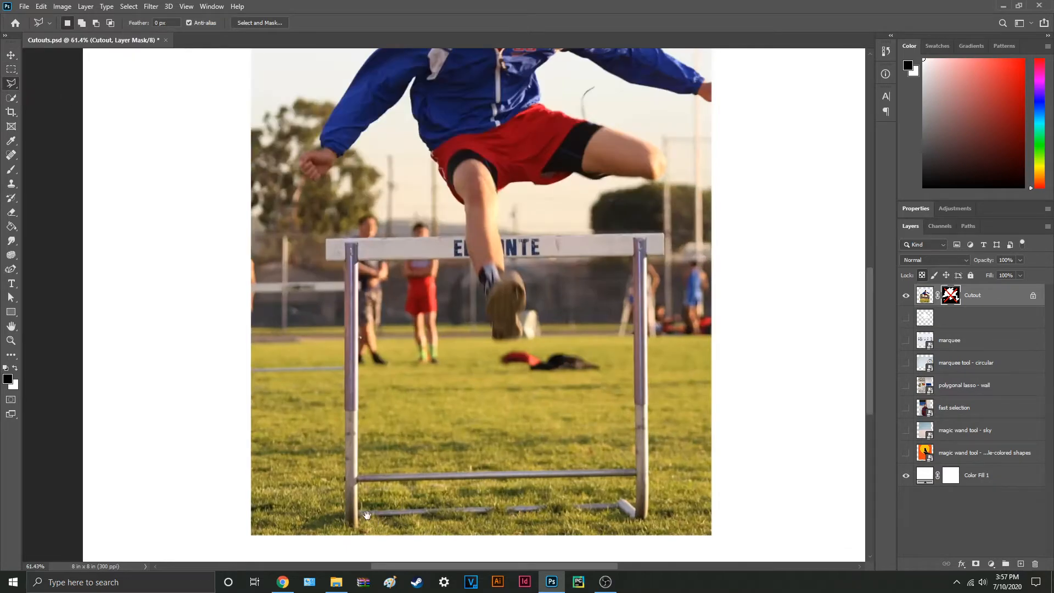
drag(367, 515, 314, 512)
click(289, 520)
click(291, 235)
click(610, 229)
click(610, 252)
click(580, 517)
click(577, 253)
click(303, 254)
click(304, 516)
click(290, 520)
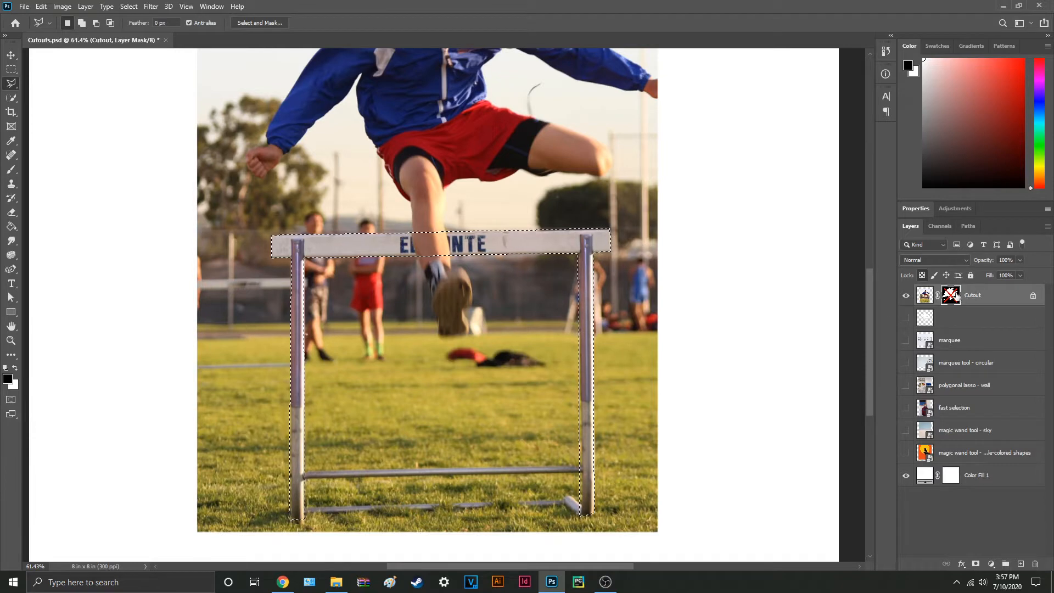
Step: Fill the hurdle selection with white on the re-enabled Cutout mask and check the result in the mask-only view
shift+click(952, 297)
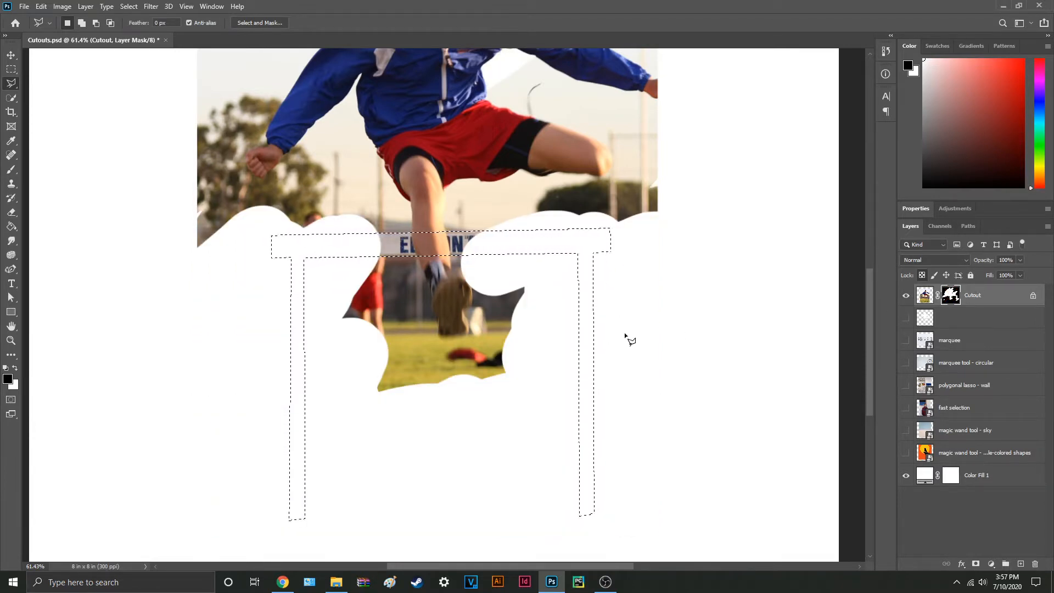
key(x)
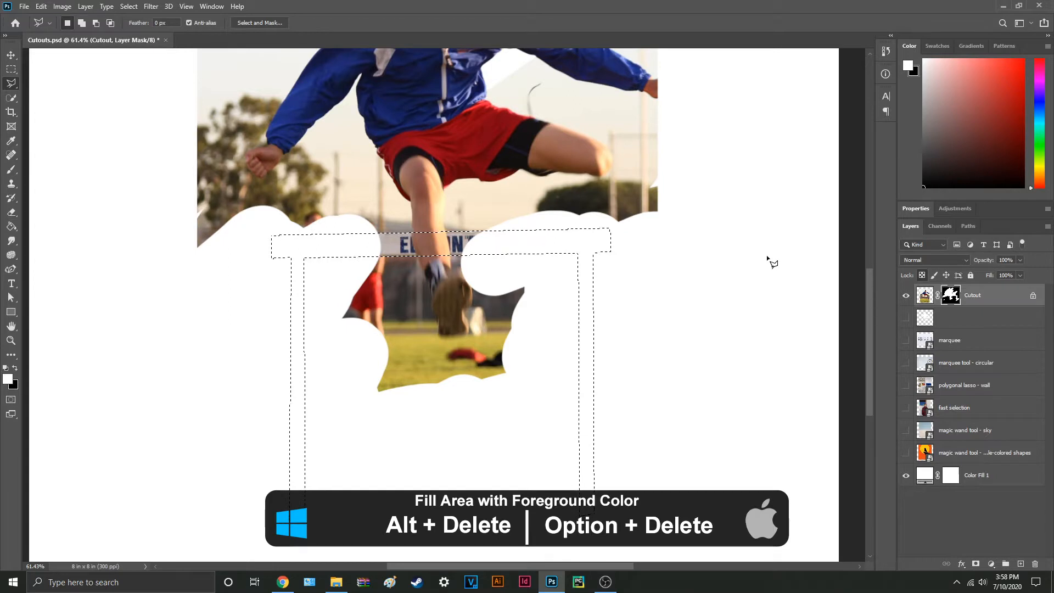
key(alt+Delete)
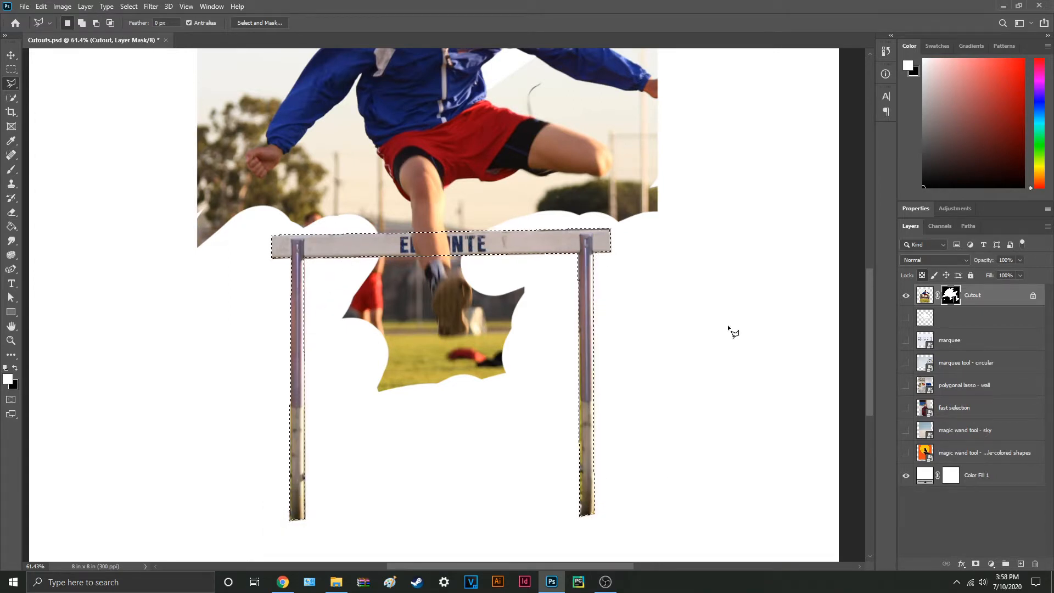
alt+click(952, 297)
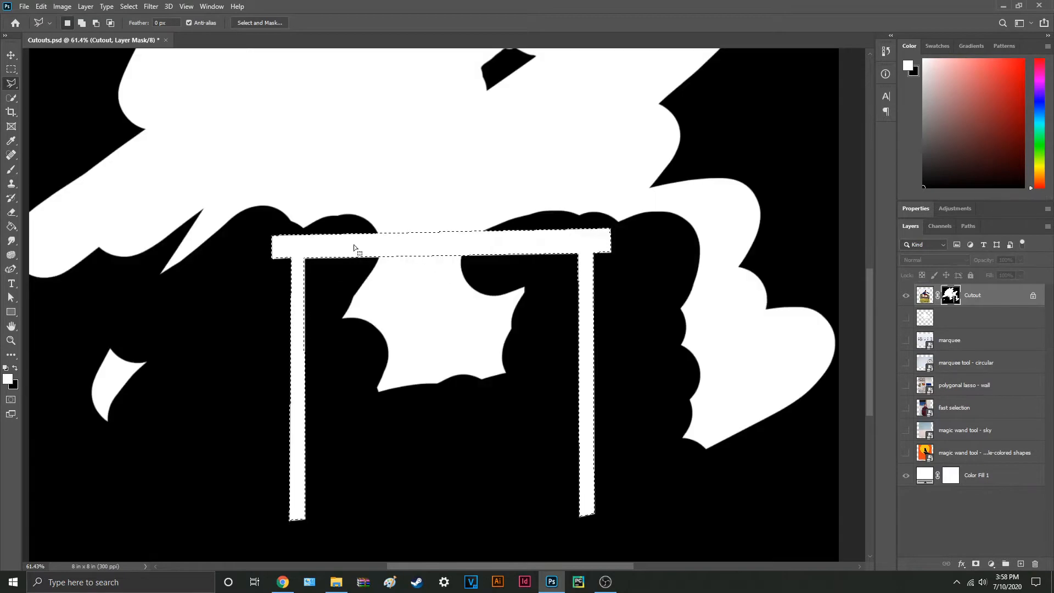
alt+click(952, 297)
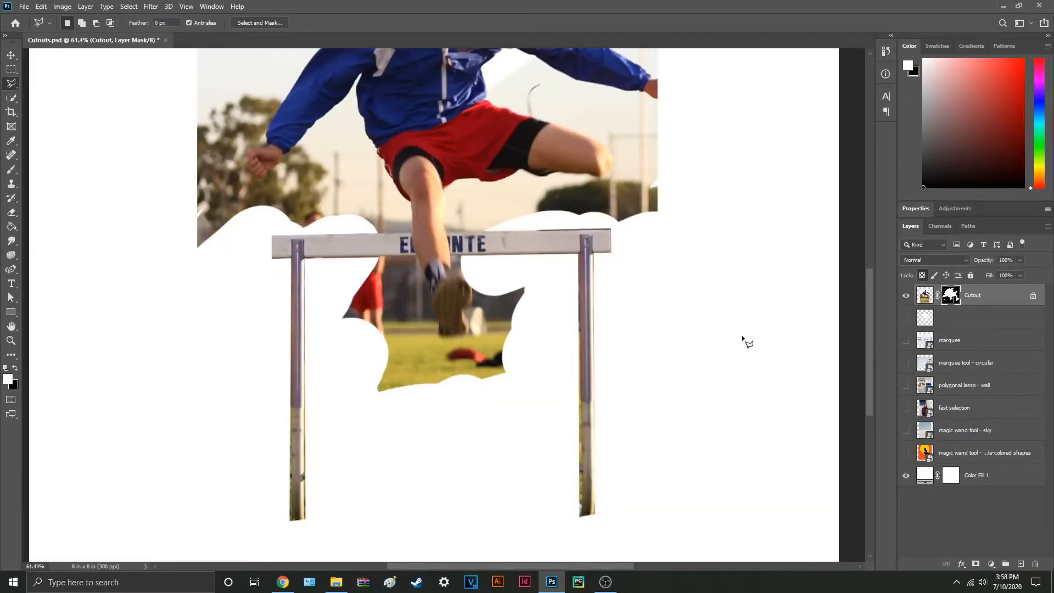
Step: Look through the variants of the marquee, lasso, quick selection and pen tools
key(v)
key(ctrl+0)
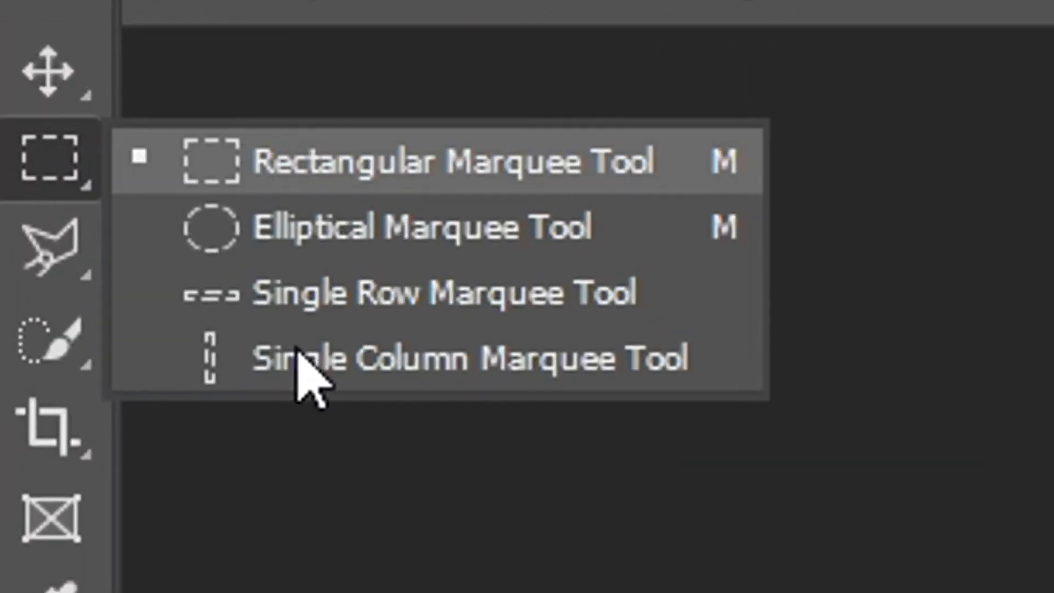
right_click(37, 251)
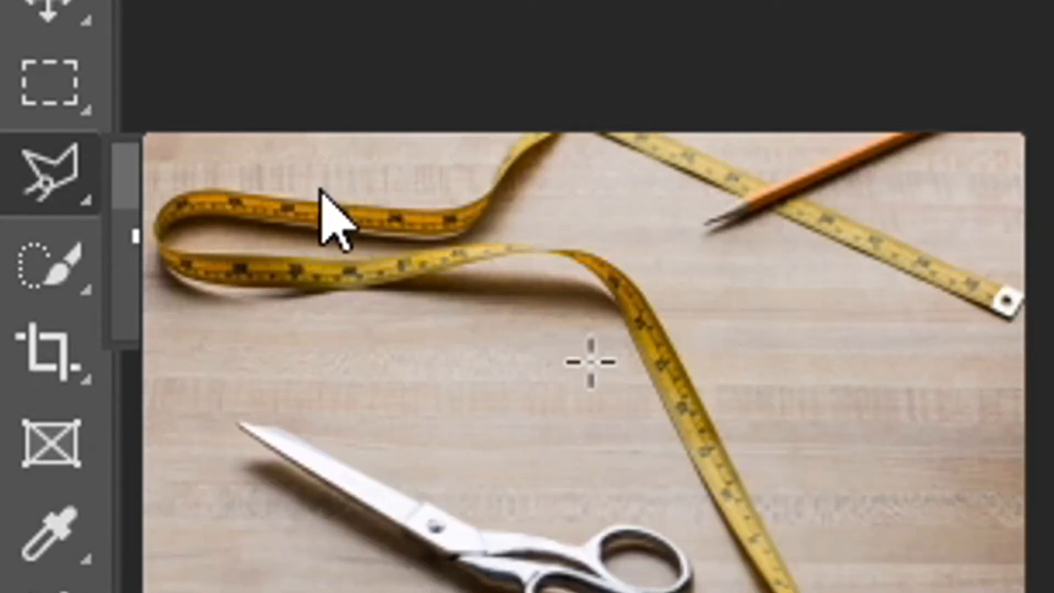
right_click(72, 261)
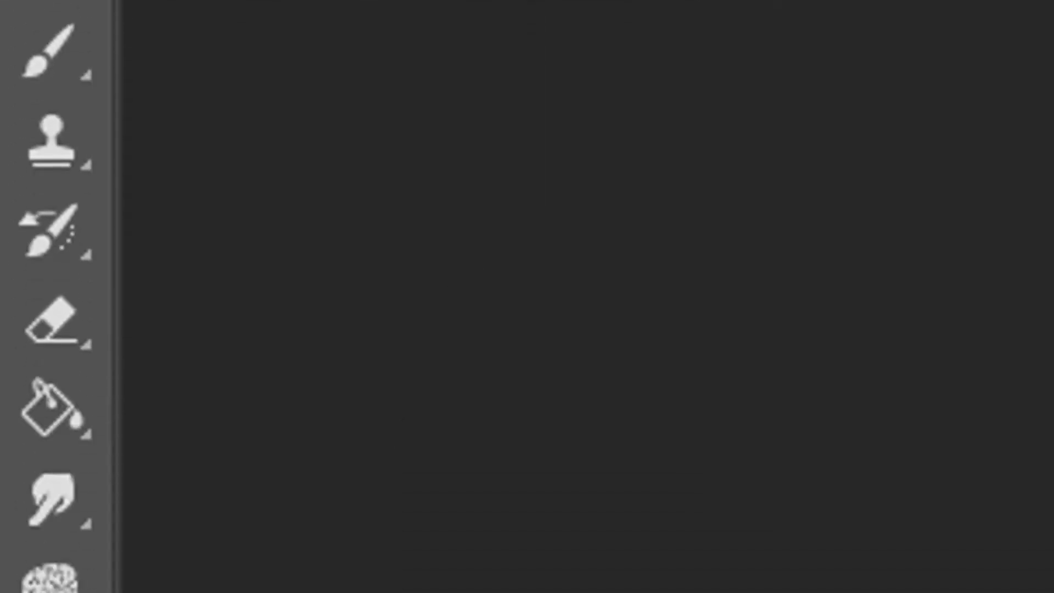
click(70, 394)
right_click(69, 393)
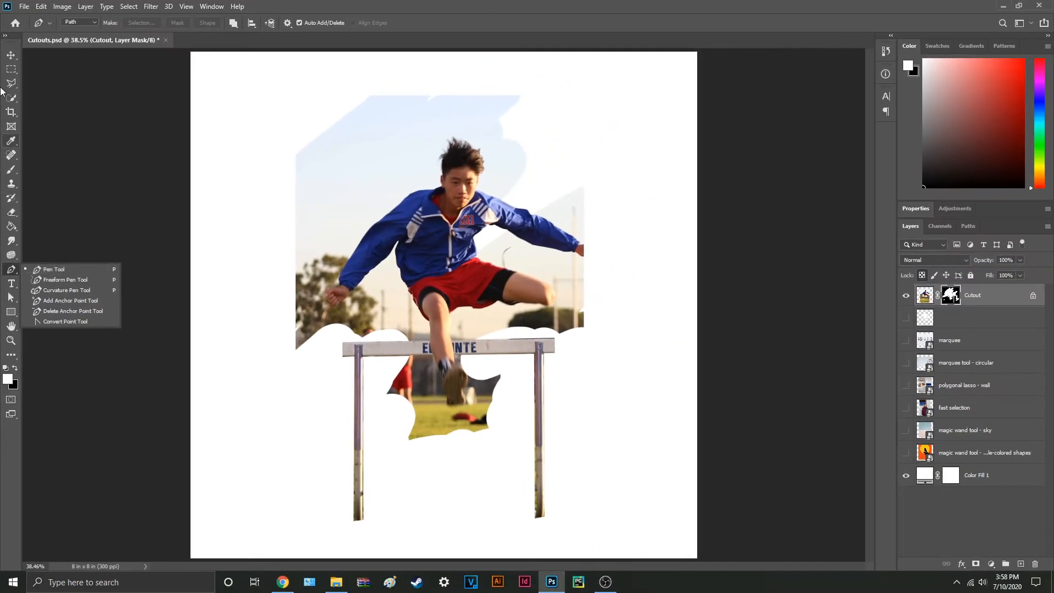
Step: Select the framed palm-tree picture on the pink wall with the Rectangular Marquee tool
click(15, 73)
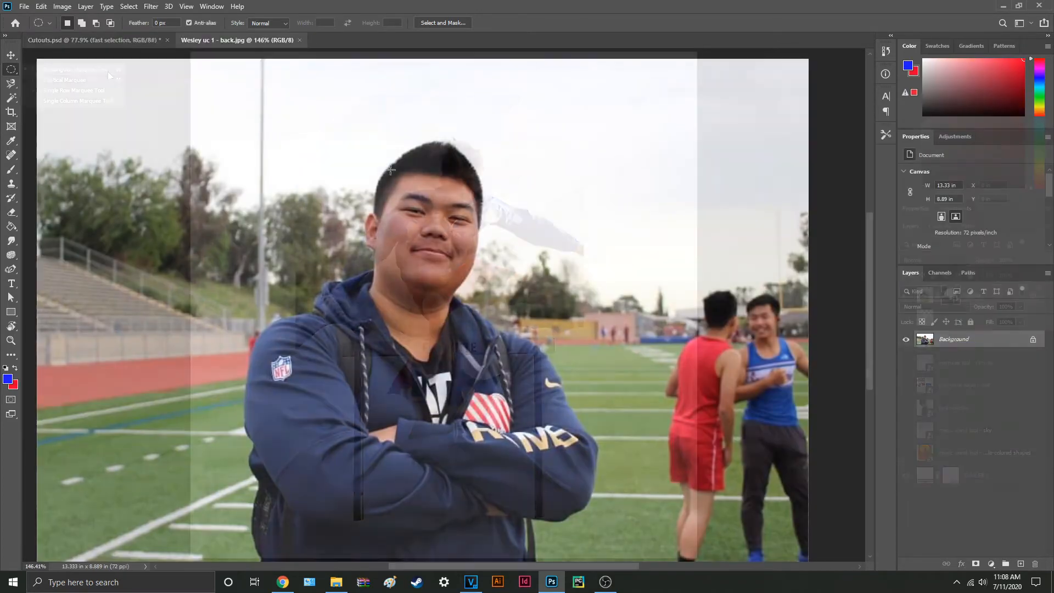
drag(375, 159, 481, 297)
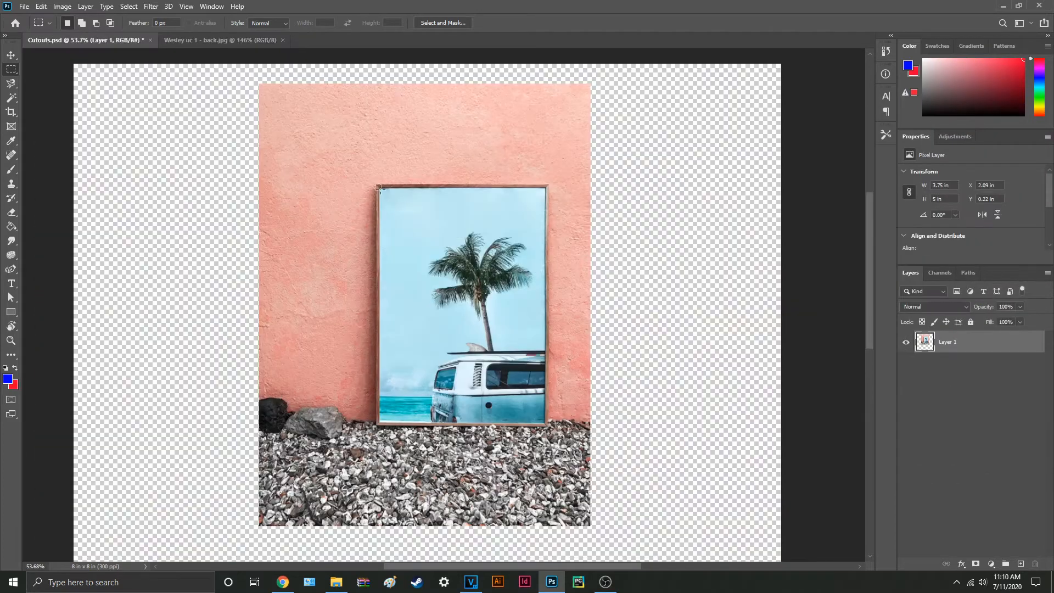
drag(375, 185, 551, 432)
Step: Select a circle over the hurdler with the Elliptical Marquee, fill it with white on the layer mask and deselect
drag(366, 167, 556, 365)
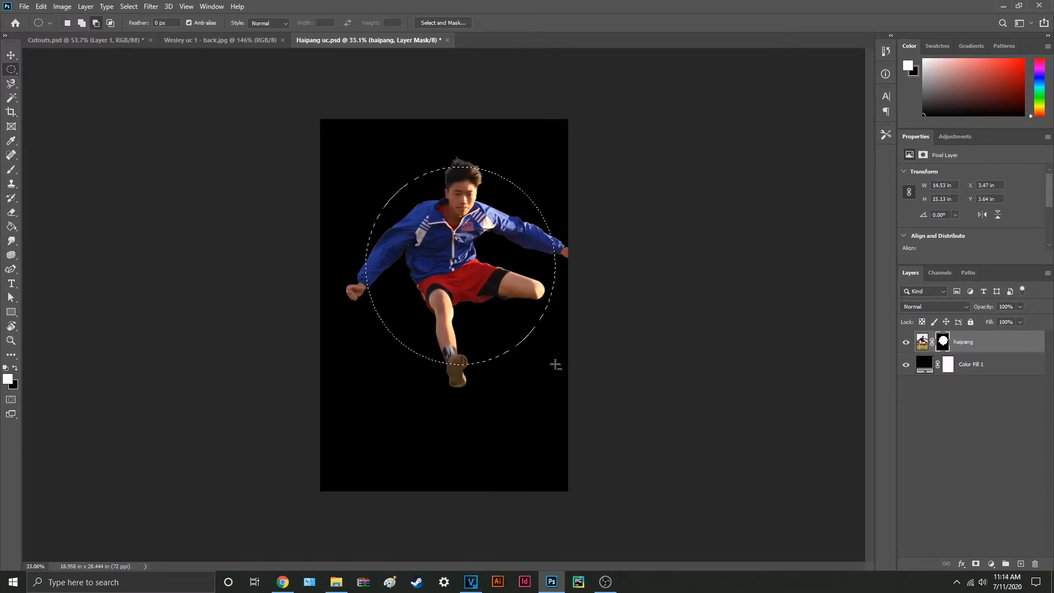
key(alt+BackSpace)
key(v)
key(ctrl+d)
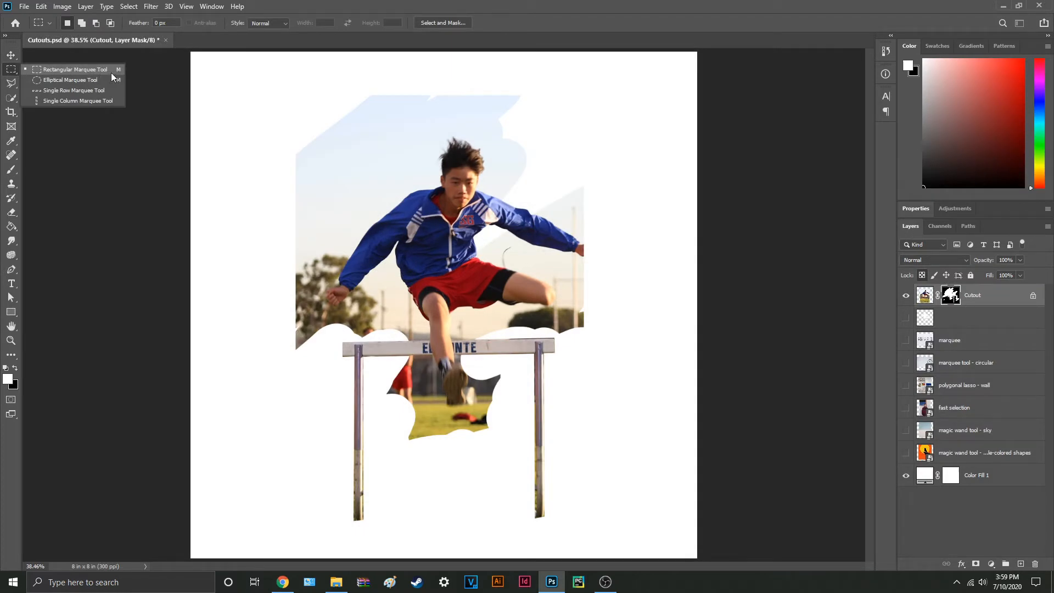
Step: Draw a free rectangular selection over the hurdler, clear it, and draw a perfectly square selection over the photo's left edge
click(107, 71)
drag(329, 156, 612, 347)
key(ctrl+d)
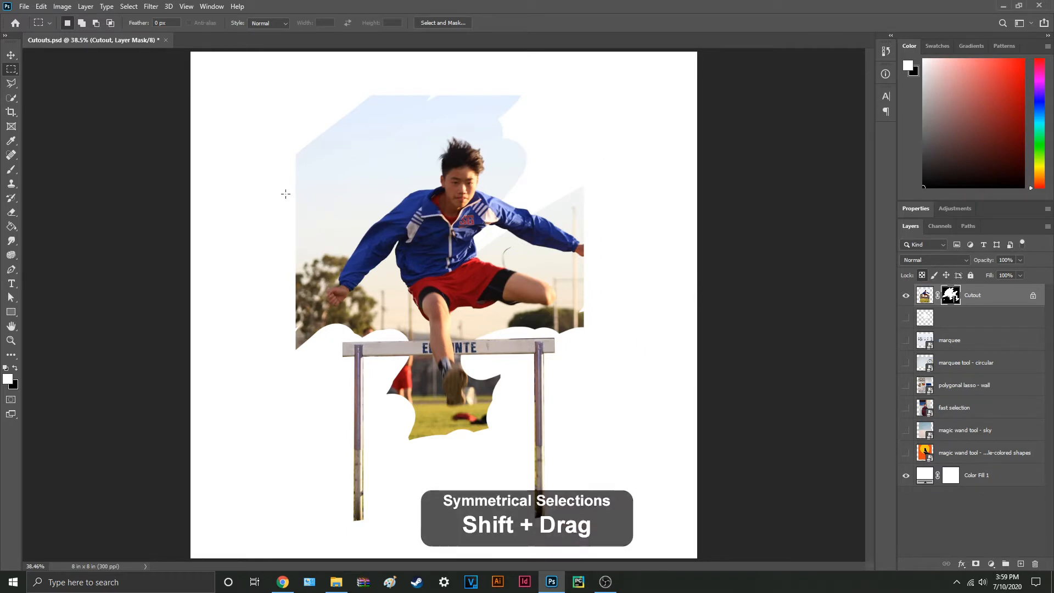
drag(250, 146, 388, 275)
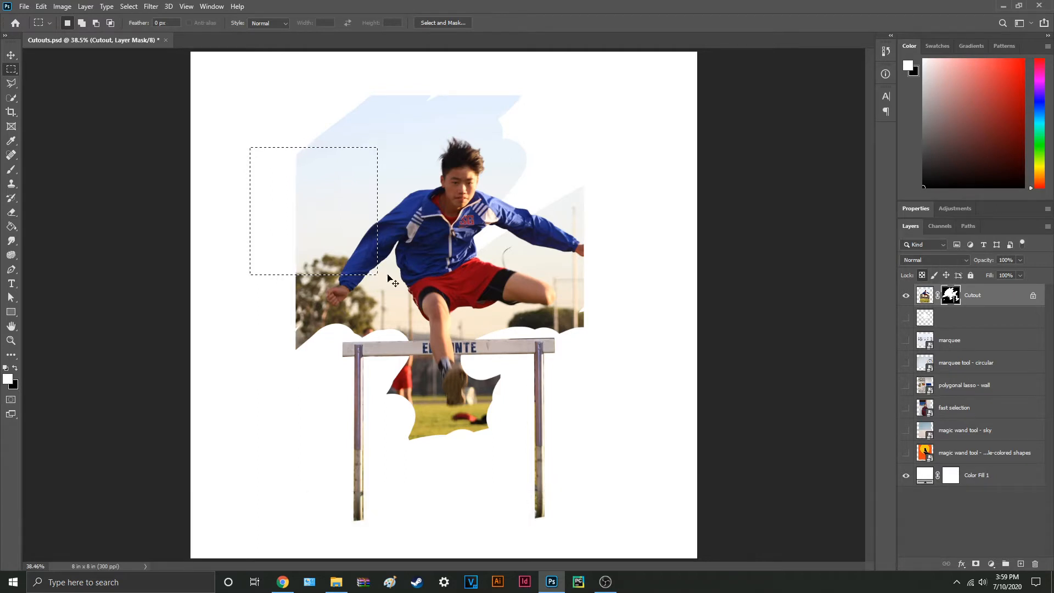
Step: Draw a free ellipse with the Elliptical Marquee, replace it with a perfect circle over the hurdler, and clear the selection
right_click(18, 68)
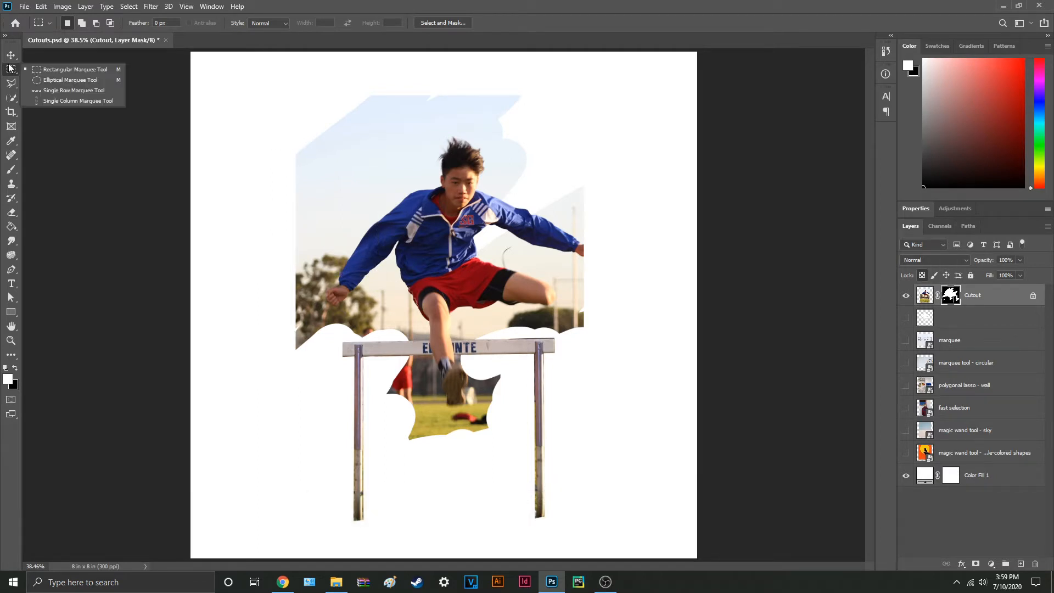
click(86, 81)
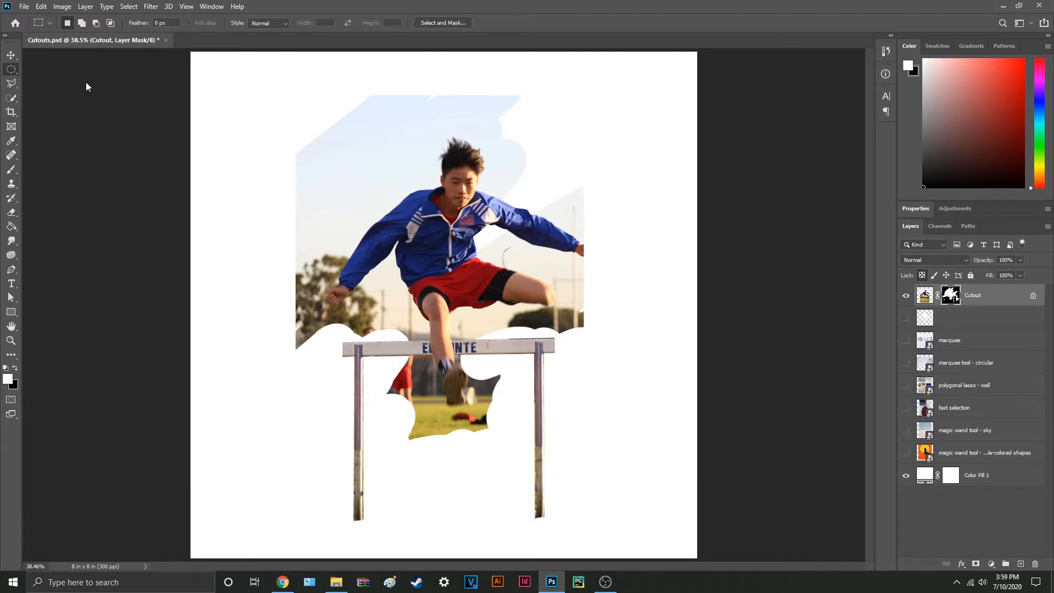
drag(285, 151, 616, 313)
click(320, 163)
drag(262, 110, 553, 325)
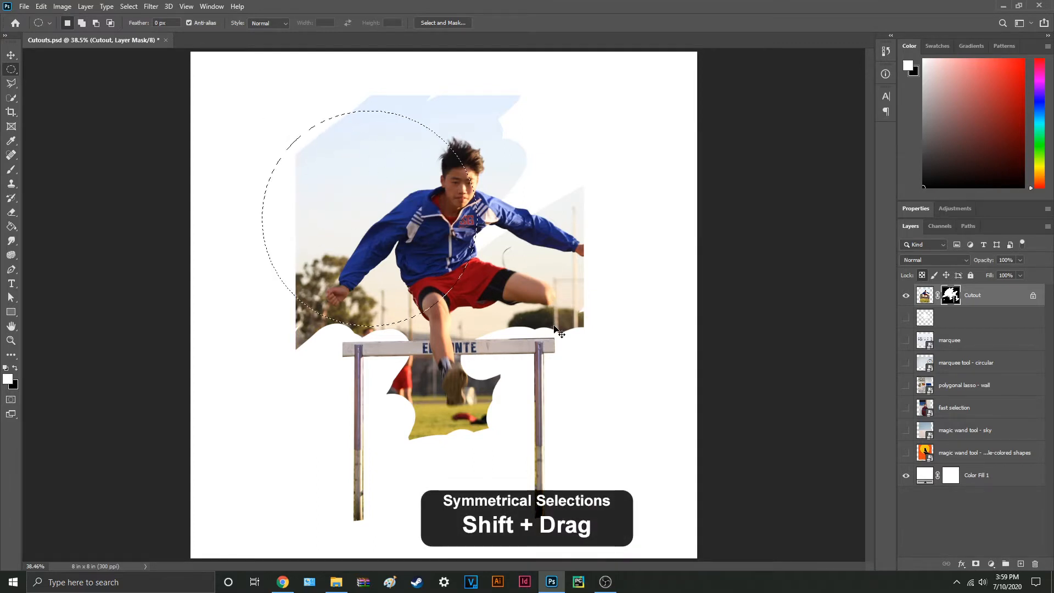
click(552, 325)
Step: Draw rectangular selections over the sky and the hurdler, repositioning the marquee while drawing, and clear them
right_click(15, 75)
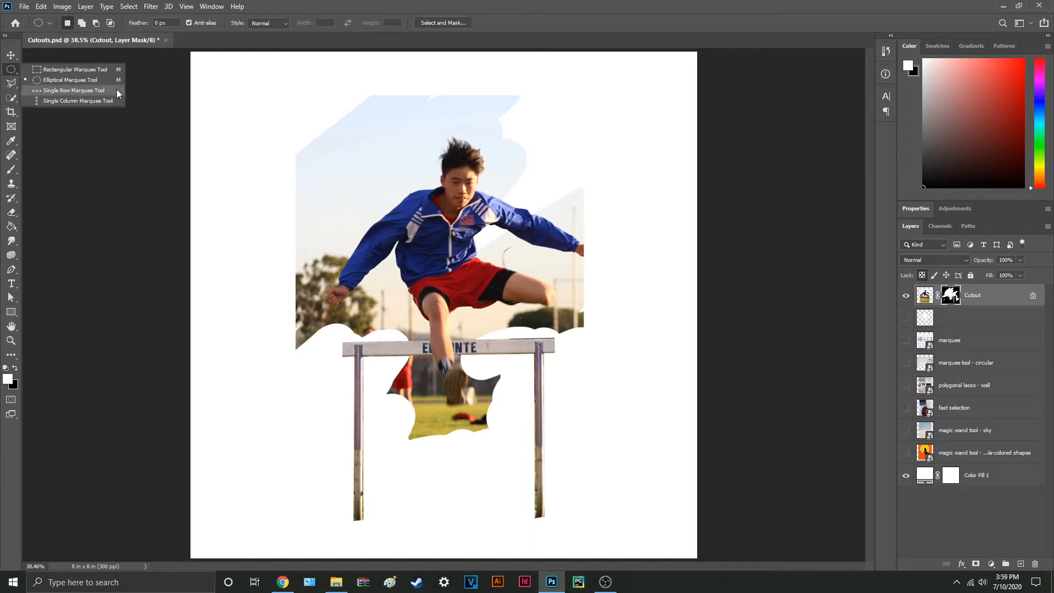
click(106, 70)
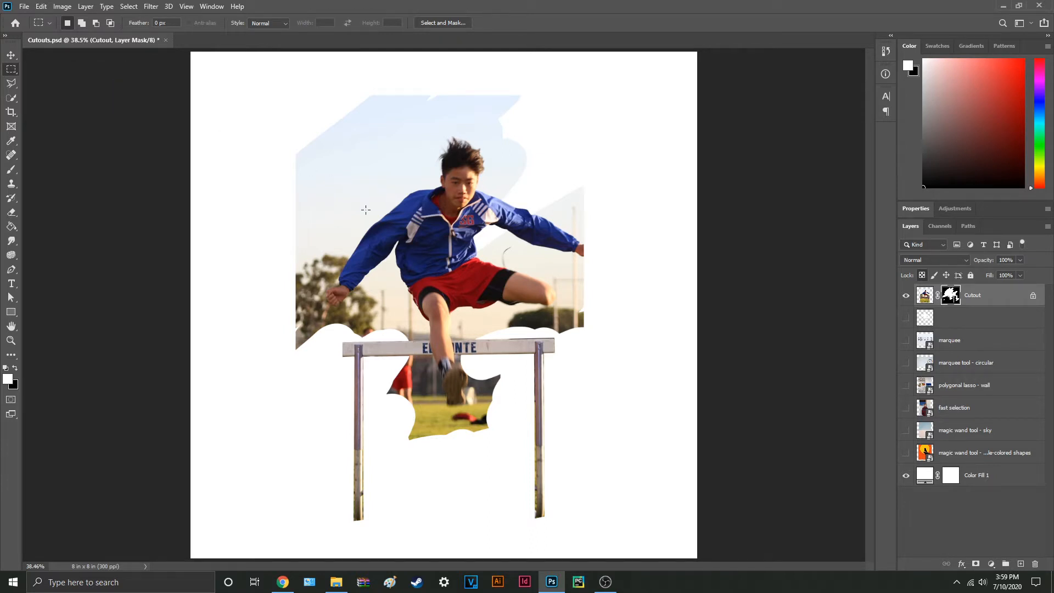
drag(317, 161, 363, 222)
key(space)
drag(302, 161, 471, 290)
click(460, 268)
Step: Draw a rectangular selection over the photo's left edge, move its outline to the right, and deselect
drag(235, 124, 335, 238)
drag(303, 199, 350, 206)
key(ctrl+d)
Step: Select a rectangle at the photo's upper-left corner, add an overlapping rectangle over the hurdler, and subtract an area where they meet
drag(294, 141, 329, 184)
drag(260, 117, 361, 204)
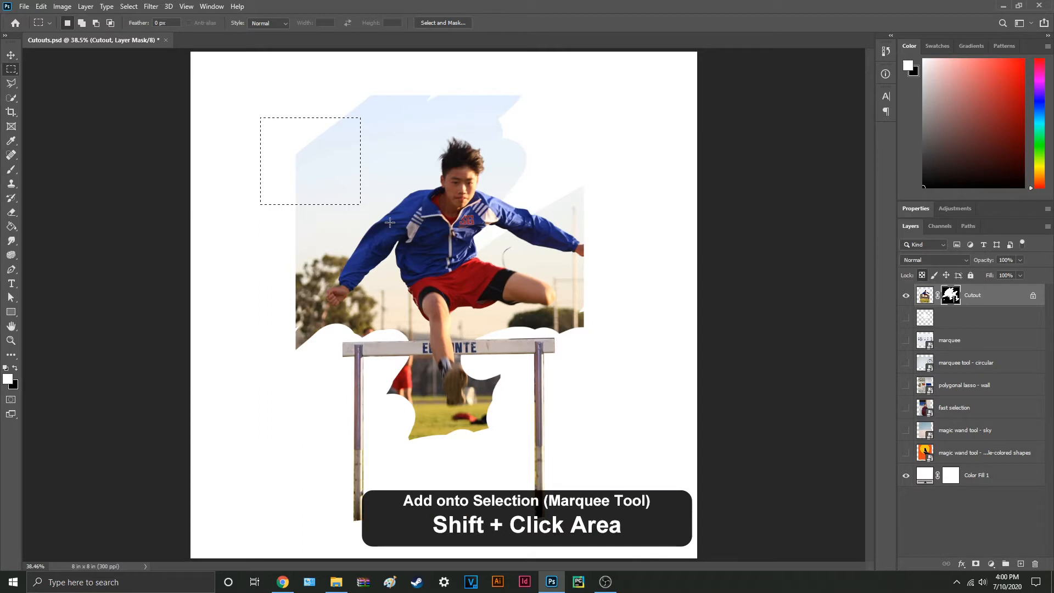
drag(456, 296, 325, 177)
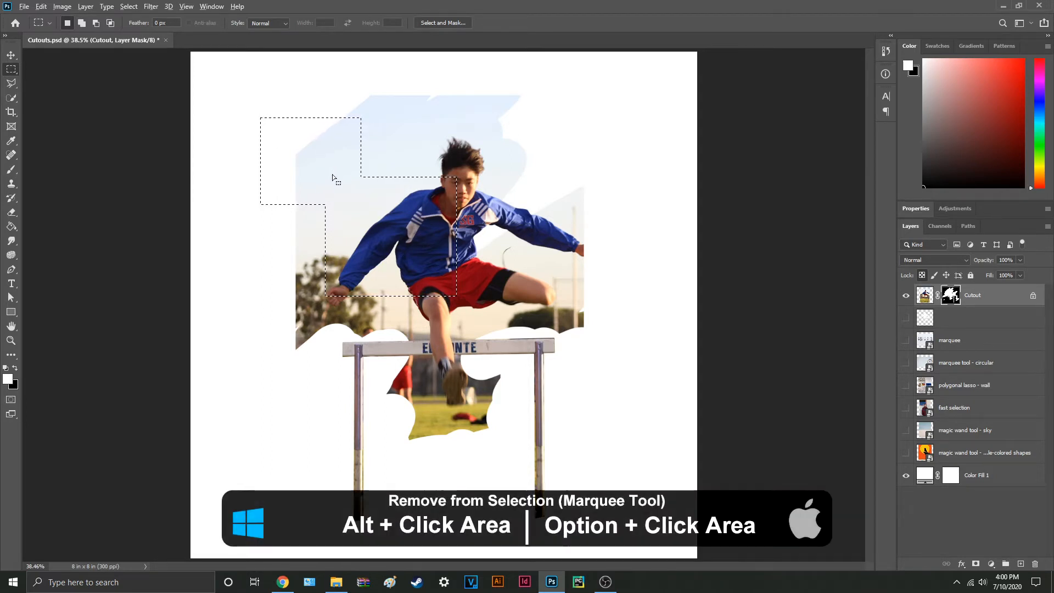
drag(291, 145, 411, 241)
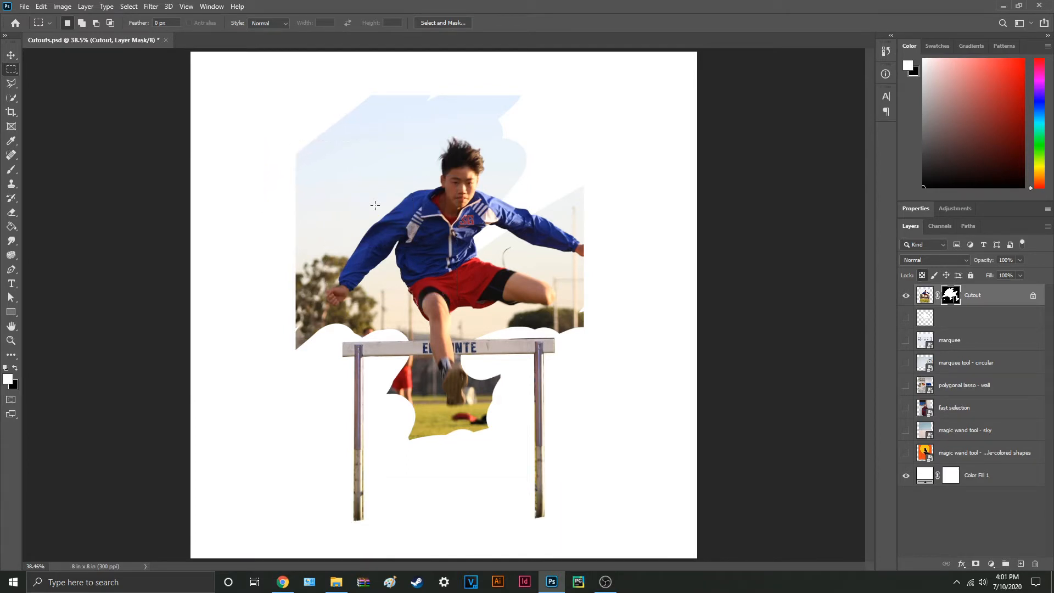
Step: Show only the marquee layer and select the five upper-row picture frames together with the Rectangular Marquee
alt+click(907, 341)
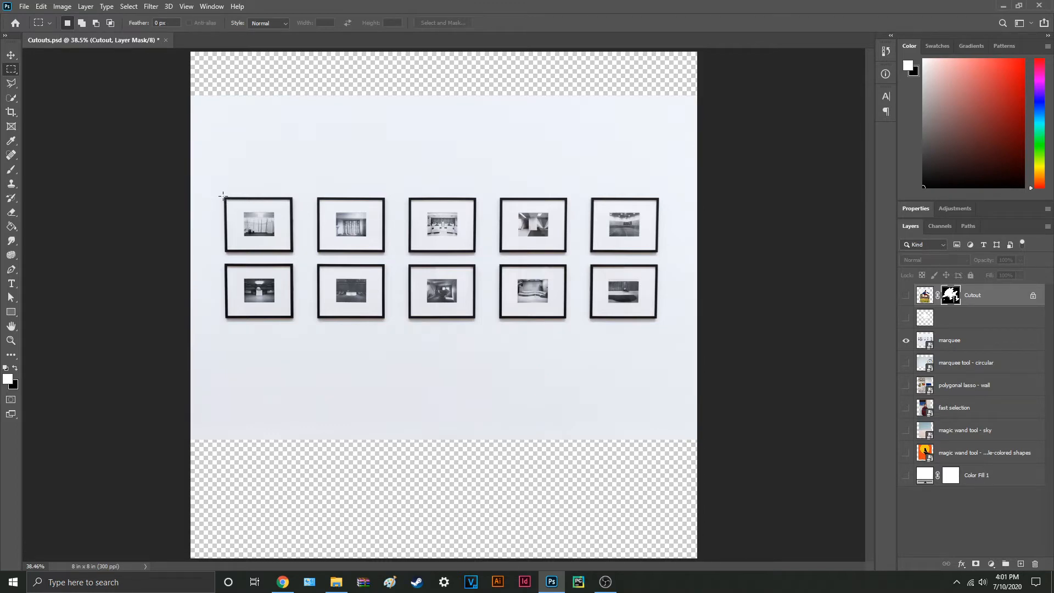
right_click(9, 74)
click(61, 70)
drag(224, 197, 293, 251)
key(shift)
drag(409, 196, 476, 252)
drag(500, 196, 567, 252)
drag(591, 197, 659, 253)
Step: Add the five lower-row picture frames to the rectangular selection
drag(225, 264, 294, 319)
drag(317, 264, 385, 318)
drag(408, 264, 476, 318)
drag(499, 264, 566, 318)
drag(591, 265, 658, 319)
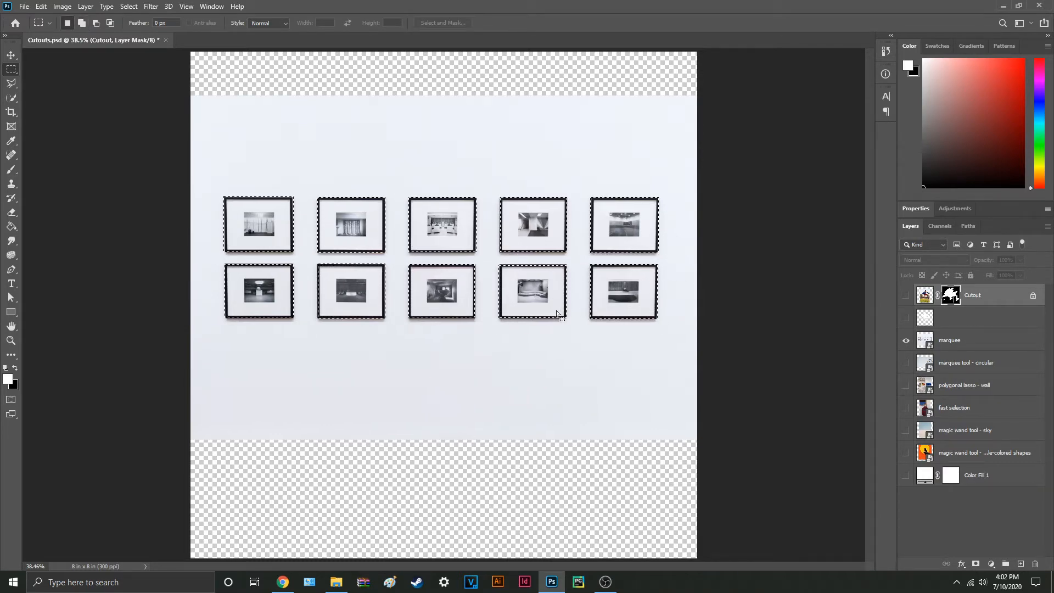
Step: Add a layer mask to the marquee layer from the frame selection, and delete that mask again
click(986, 341)
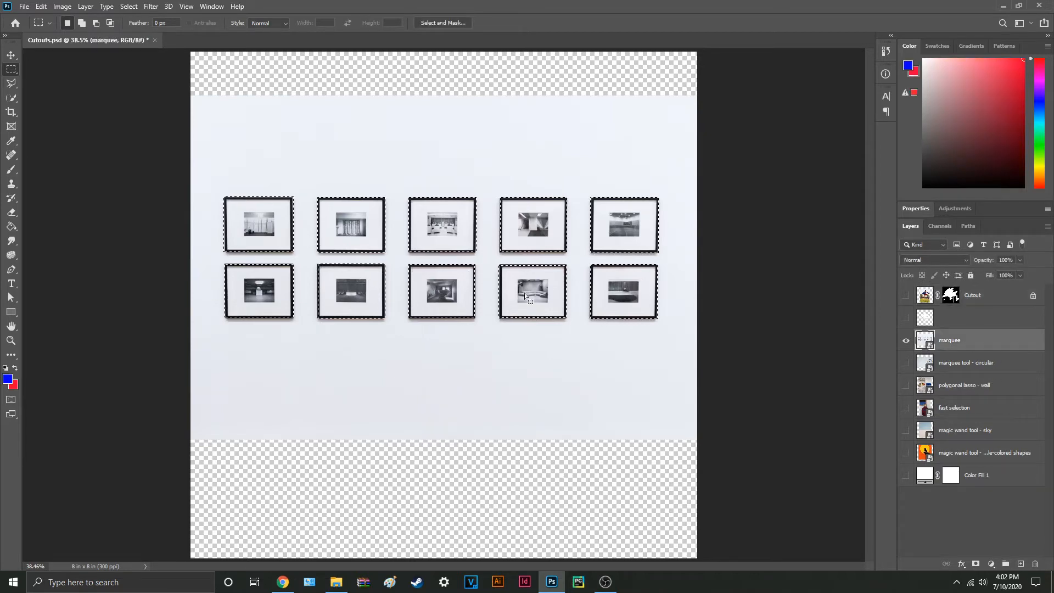
click(975, 565)
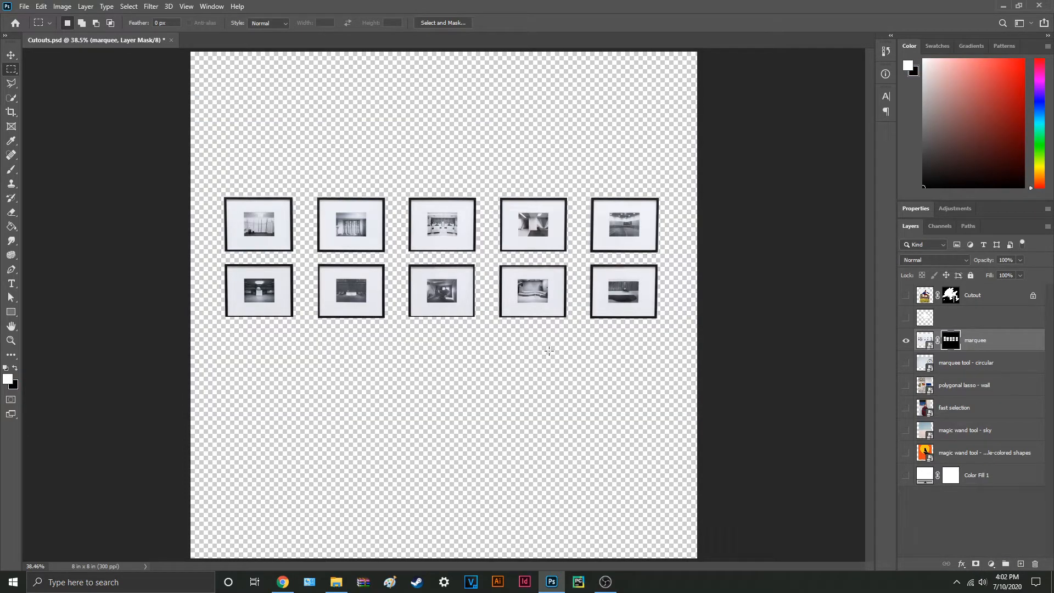
right_click(951, 341)
click(971, 361)
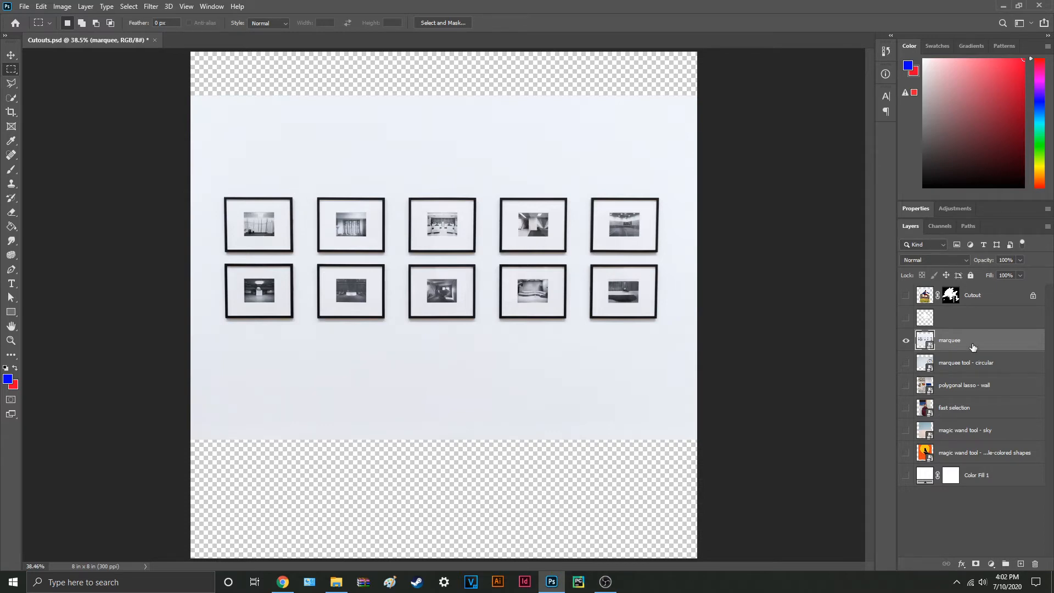
Step: Select the whole block of ten frames with one rectangle and subtract the four vertical gaps between the columns
drag(224, 196, 658, 318)
drag(293, 189, 324, 331)
drag(384, 183, 411, 331)
drag(476, 180, 506, 344)
drag(573, 161, 589, 360)
Step: Subtract the horizontal gap between the two frame rows and mask the marquee layer with the selection
drag(668, 265, 206, 255)
drag(208, 254, 208, 254)
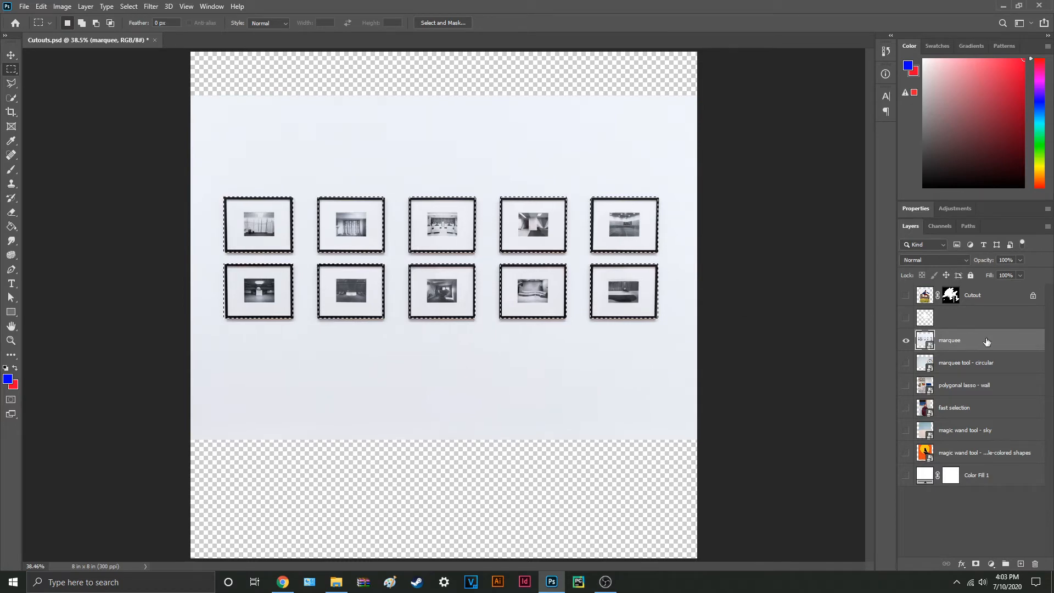
click(978, 566)
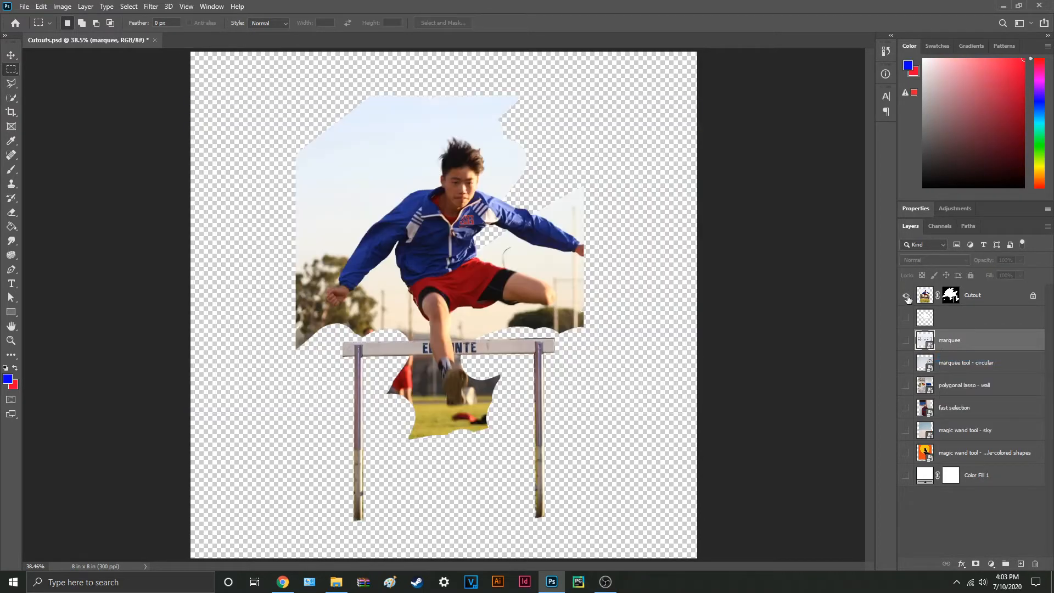
Step: Delete the Cutout layer's mask and show only that layer
right_click(951, 295)
click(966, 315)
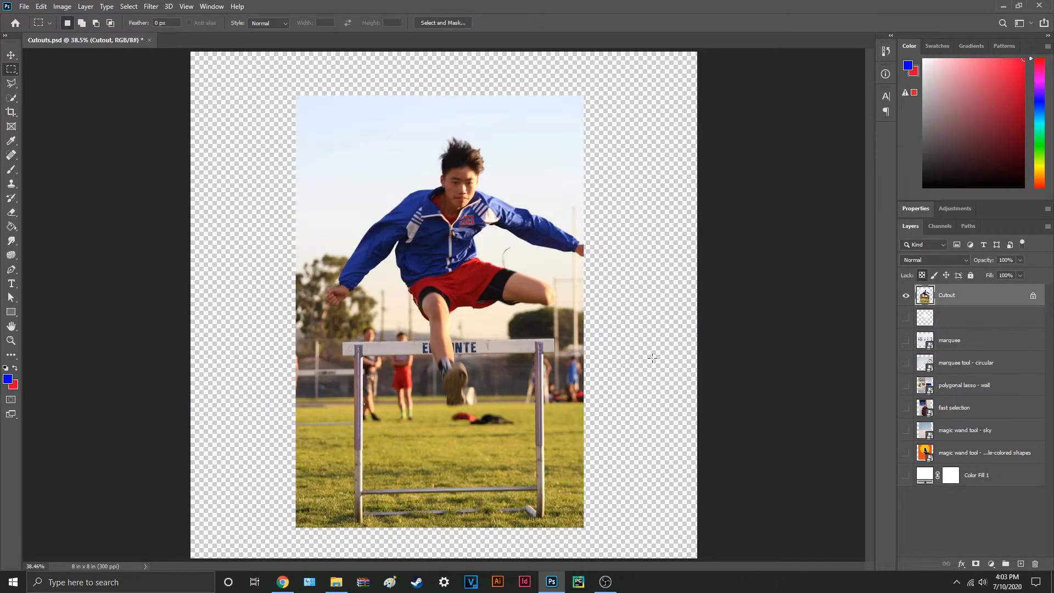
Step: In the separate hurdler document, trace the hurdler's outline freehand with the Lasso and mask the photo layer to it
click(11, 83)
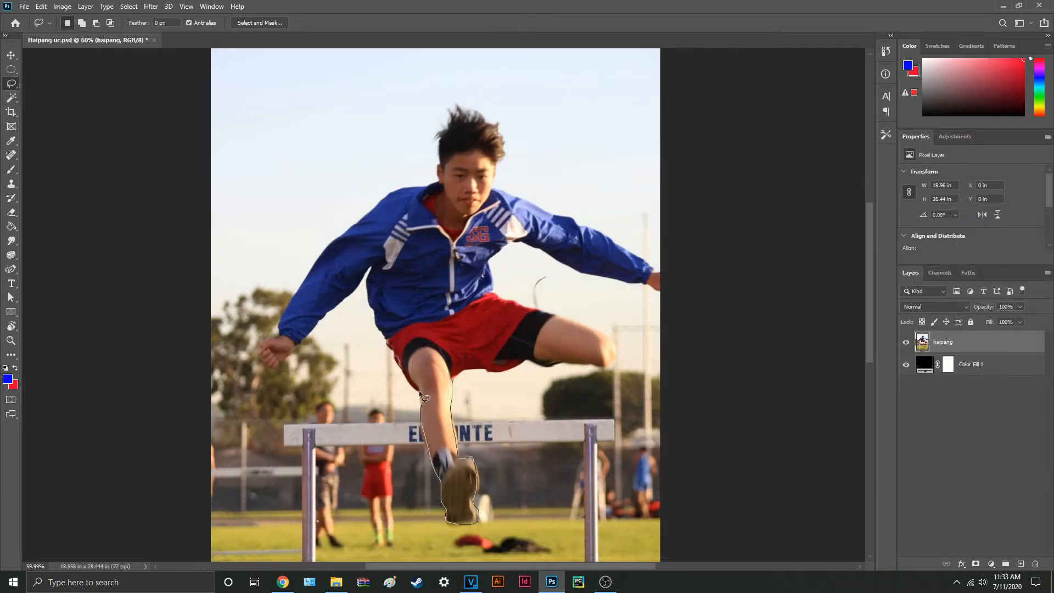
mouse_move(420, 387)
mouse_down()
mouse_move(293, 298)
mouse_move(457, 108)
mouse_move(625, 248)
mouse_move(521, 272)
mouse_move(529, 361)
mouse_move(478, 381)
mouse_up()
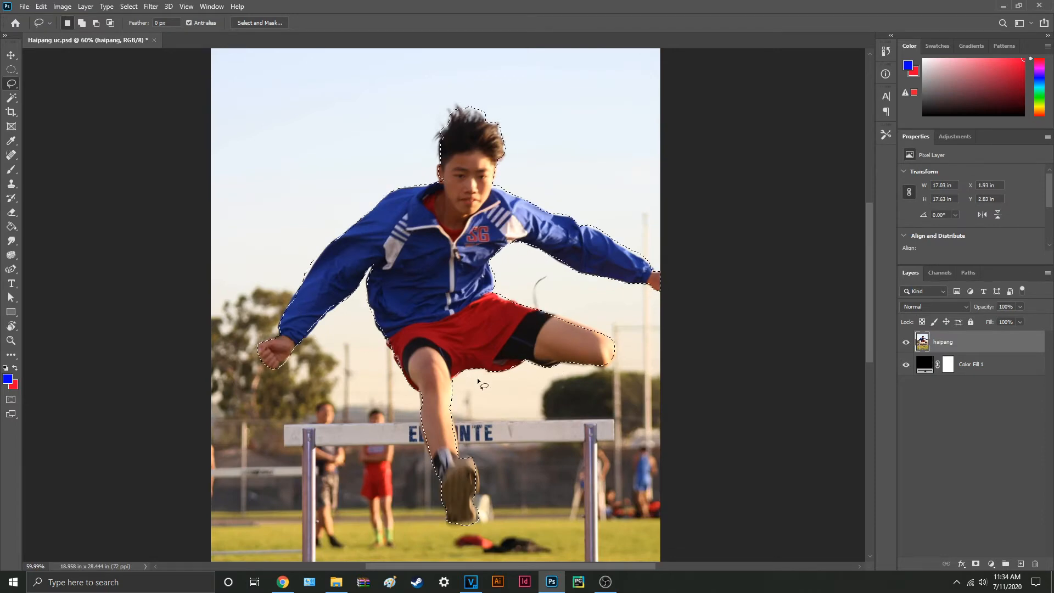
click(976, 564)
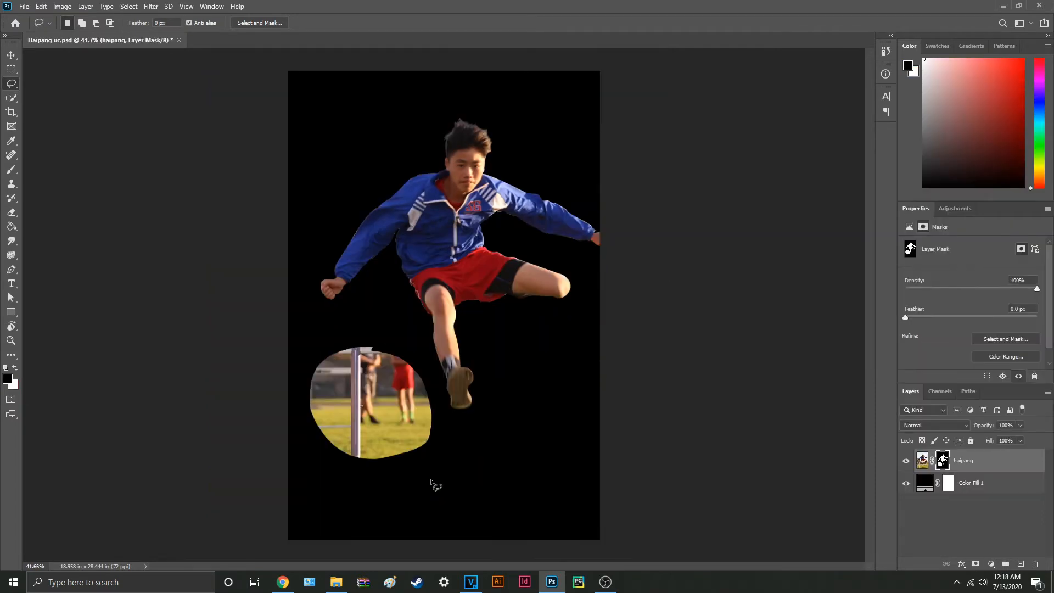
Step: Lasso the stray patch of background beside the hurdler's foot, fill it with black on the mask, and deselect
mouse_move(432, 481)
mouse_down()
mouse_move(439, 396)
mouse_move(422, 347)
mouse_move(374, 327)
mouse_move(310, 350)
mouse_move(290, 408)
mouse_move(320, 474)
mouse_move(437, 479)
mouse_up()
key(alt+BackSpace)
key(ctrl+d)
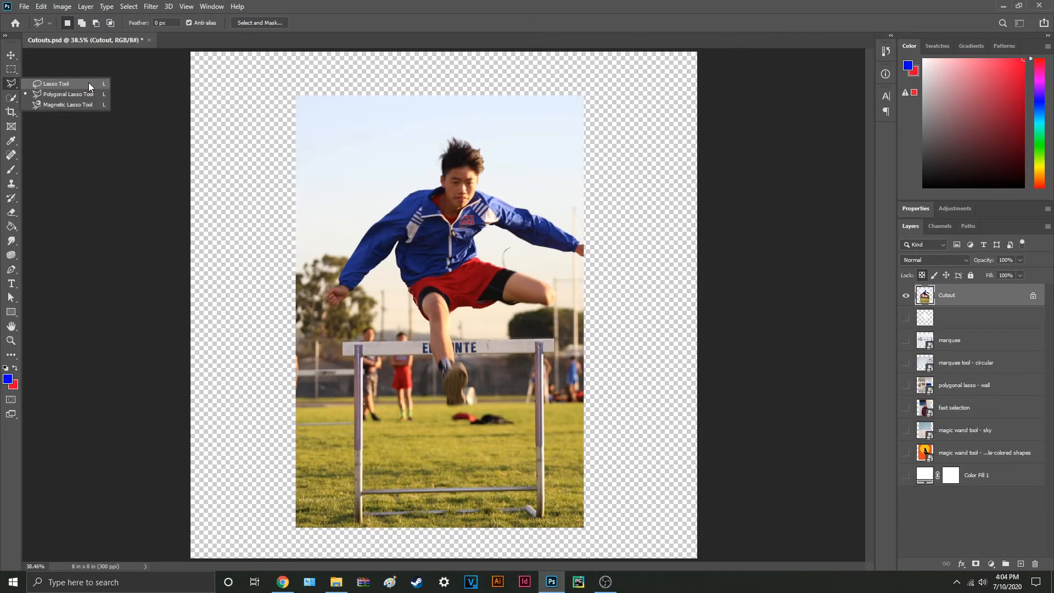
Step: Trace the hurdler on the Cutout layer with the freehand Lasso and add a layer mask from the selection
click(89, 84)
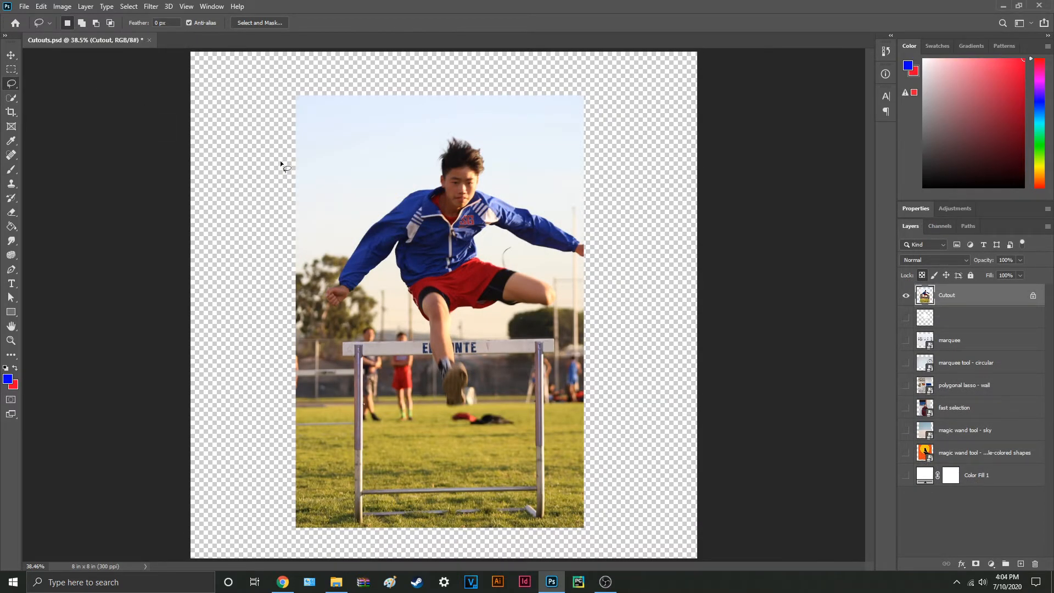
mouse_move(394, 209)
mouse_down()
mouse_move(335, 289)
mouse_move(341, 312)
mouse_move(380, 272)
mouse_move(433, 341)
mouse_move(560, 293)
mouse_move(411, 196)
mouse_up()
click(977, 564)
Step: Outline the whole hurdler on the Cutout layer with straight segments of the Polygonal Lasso and close the selection
right_click(11, 84)
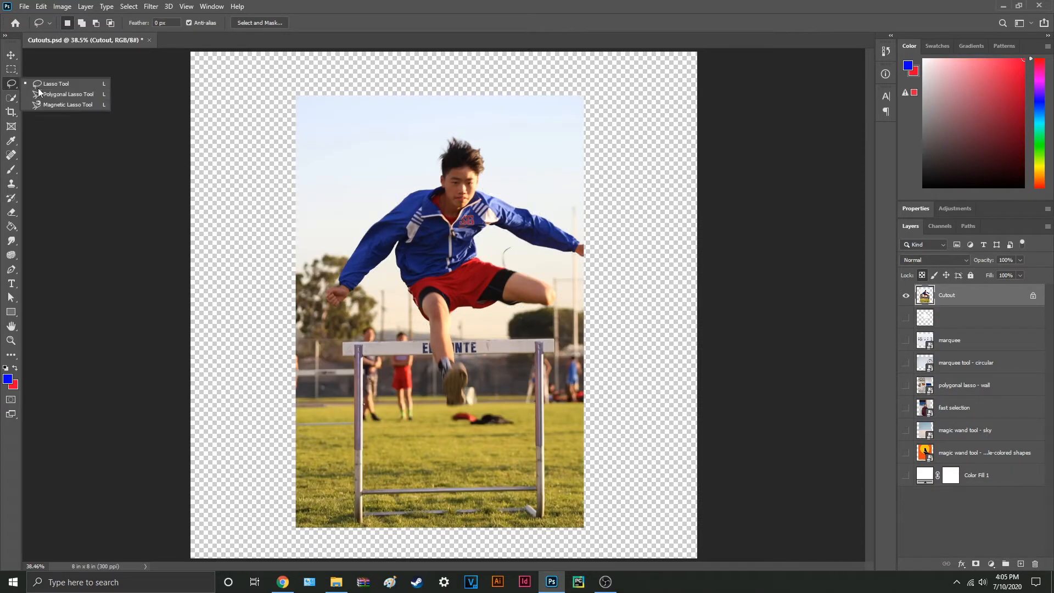
click(98, 97)
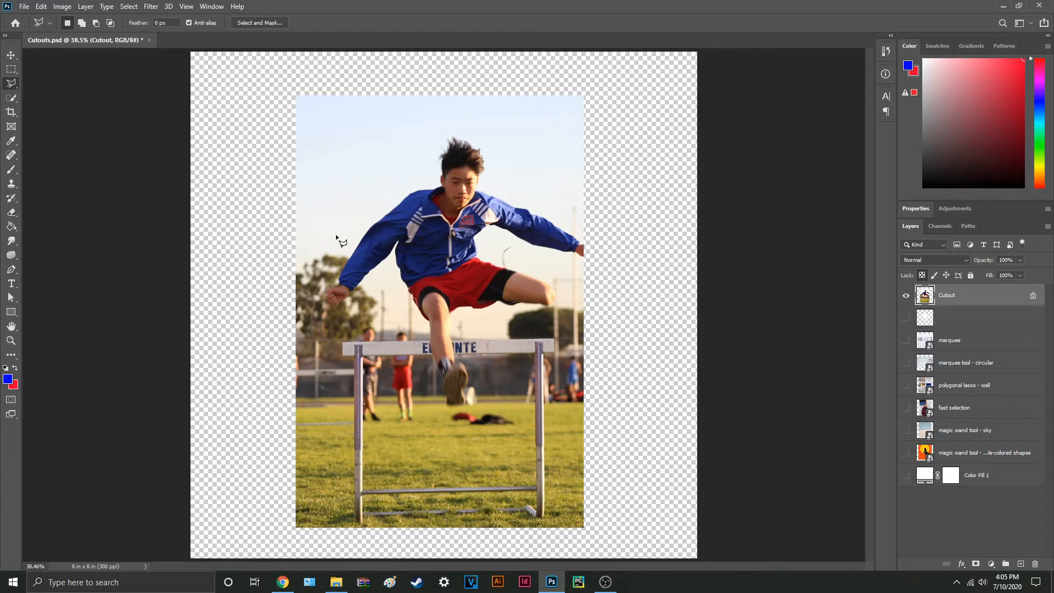
click(365, 228)
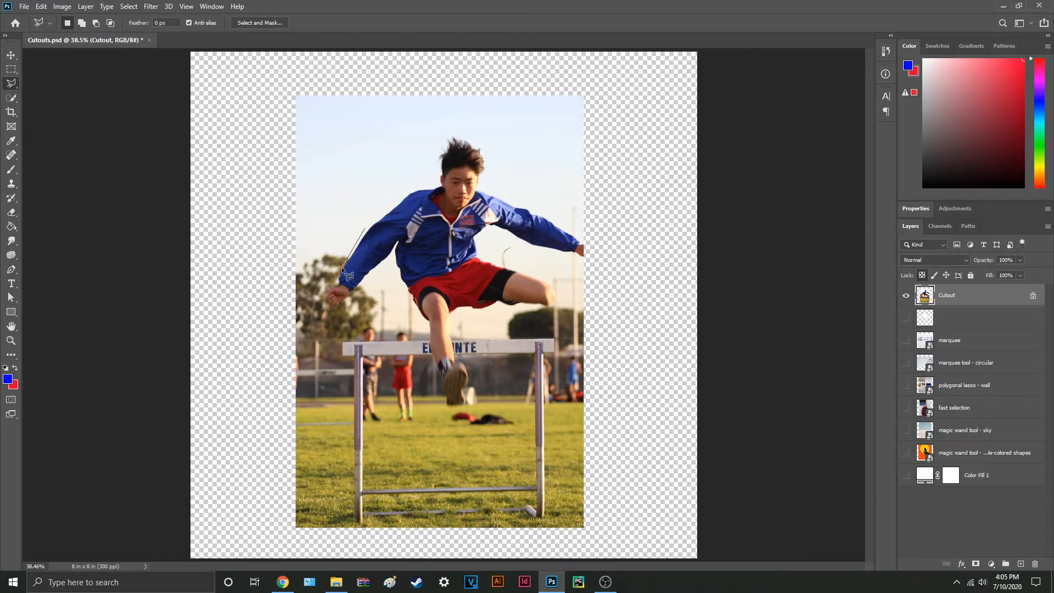
click(324, 307)
click(346, 306)
click(393, 256)
click(467, 399)
click(467, 367)
click(451, 321)
click(457, 311)
click(490, 311)
click(554, 309)
click(560, 287)
click(490, 260)
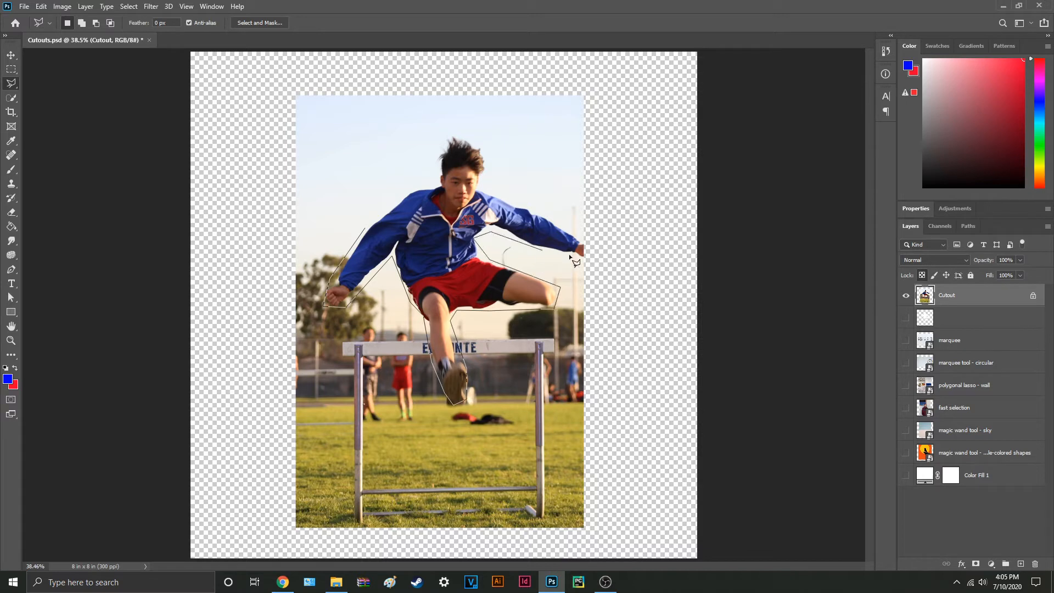
click(363, 230)
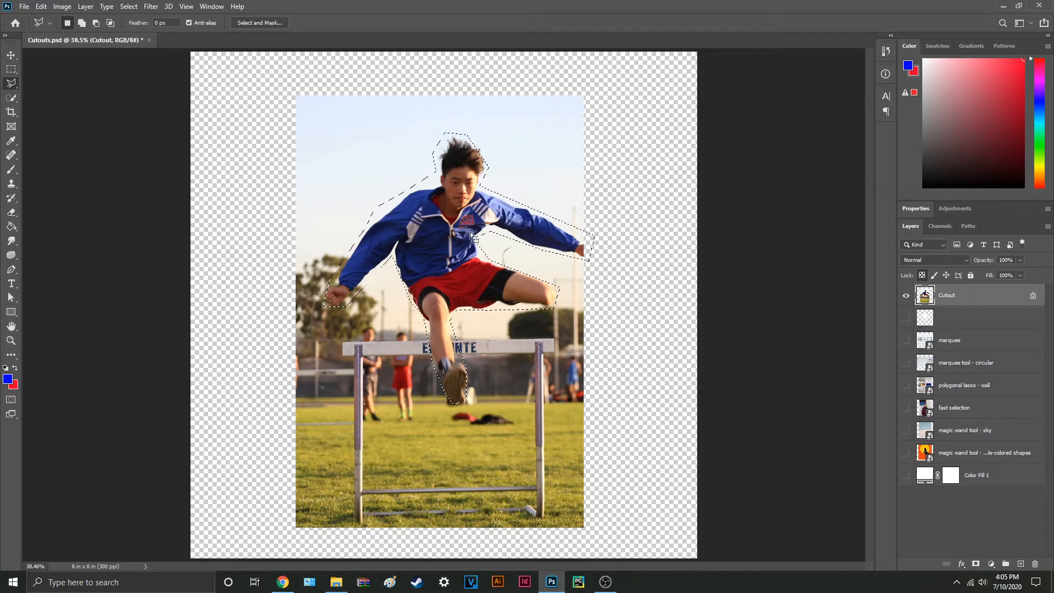
Step: Add a layer mask to the Cutout layer from the polygonal selection and delete that mask again
click(976, 565)
right_click(952, 299)
click(962, 323)
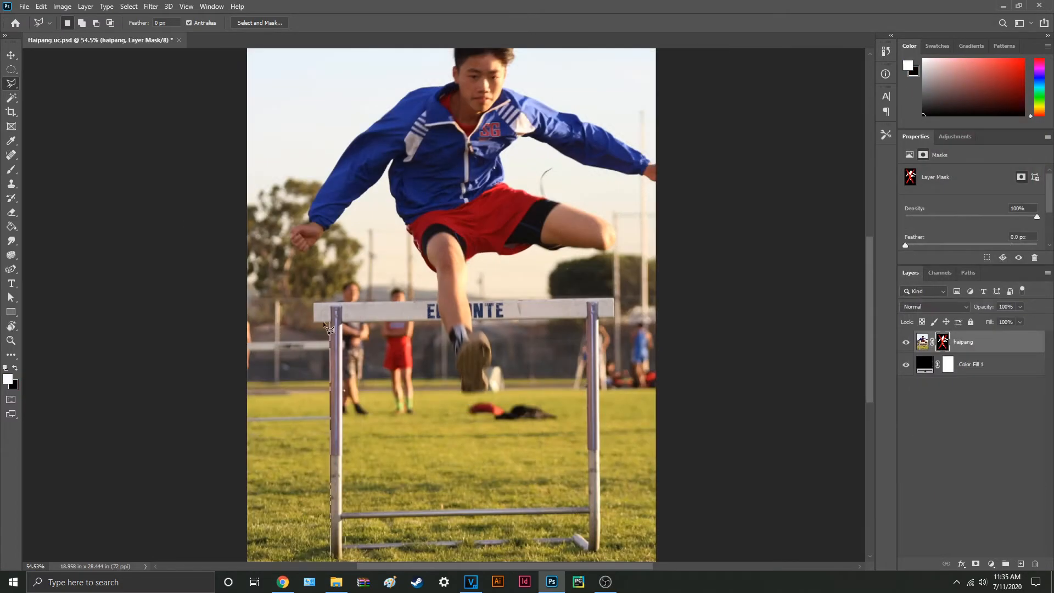
Step: In Haipang uc.psd, outline the hurdle's crossbar and posts with the Polygonal Lasso and fill the selection with white on the layer mask
click(314, 302)
click(614, 299)
click(615, 319)
click(599, 321)
click(601, 549)
click(590, 551)
click(587, 321)
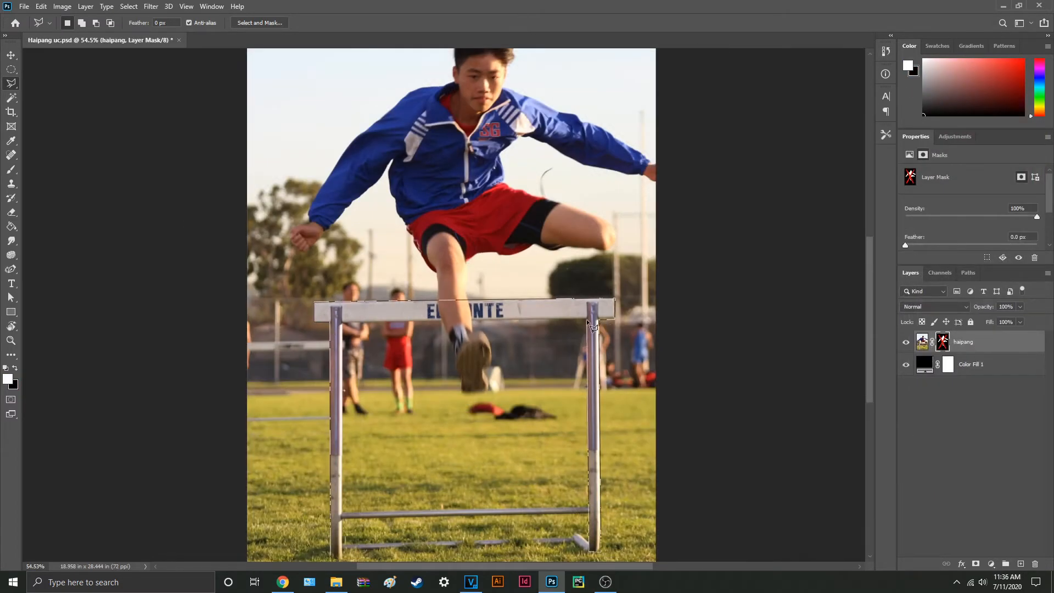
click(344, 322)
click(343, 556)
click(332, 555)
shift+click(943, 342)
key(alt+BackSpace)
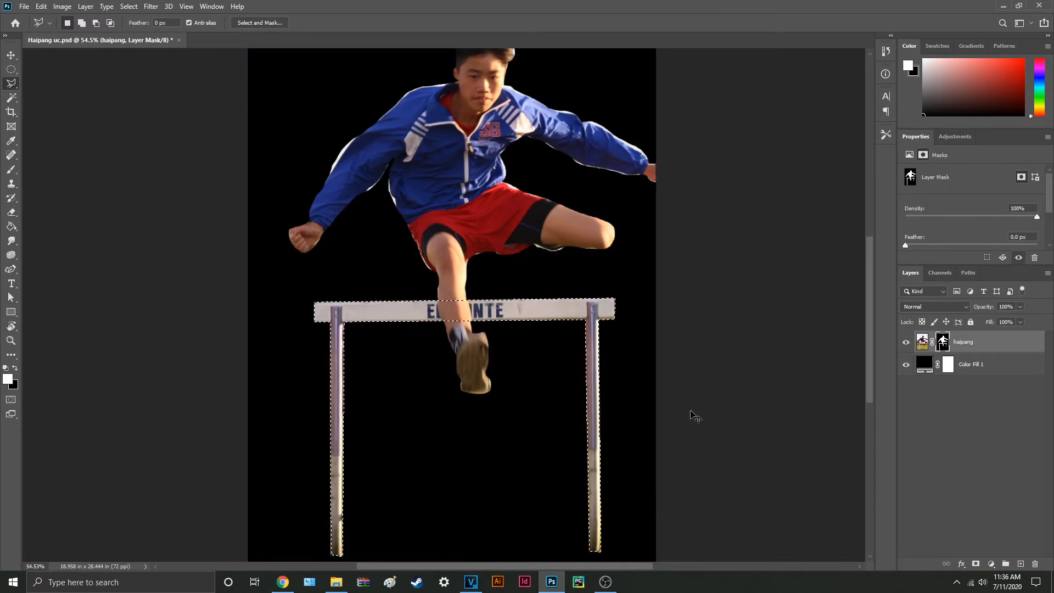
Step: Outline the gallery wall holding the large blue painting with the Polygonal Lasso and mask the polygonal lasso - wall layer to it
click(452, 81)
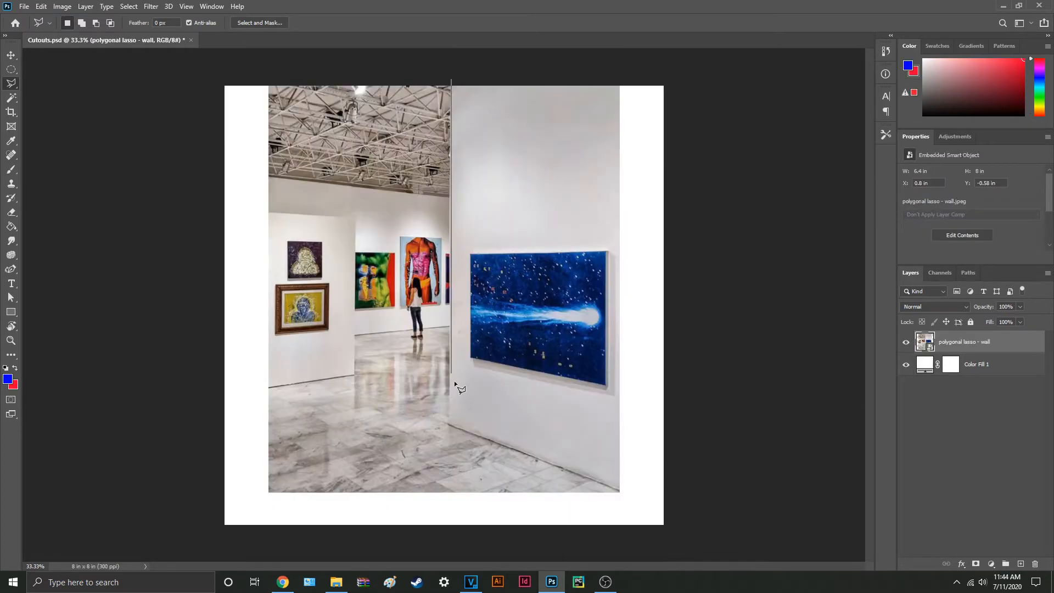
click(449, 424)
click(620, 490)
click(621, 87)
click(451, 81)
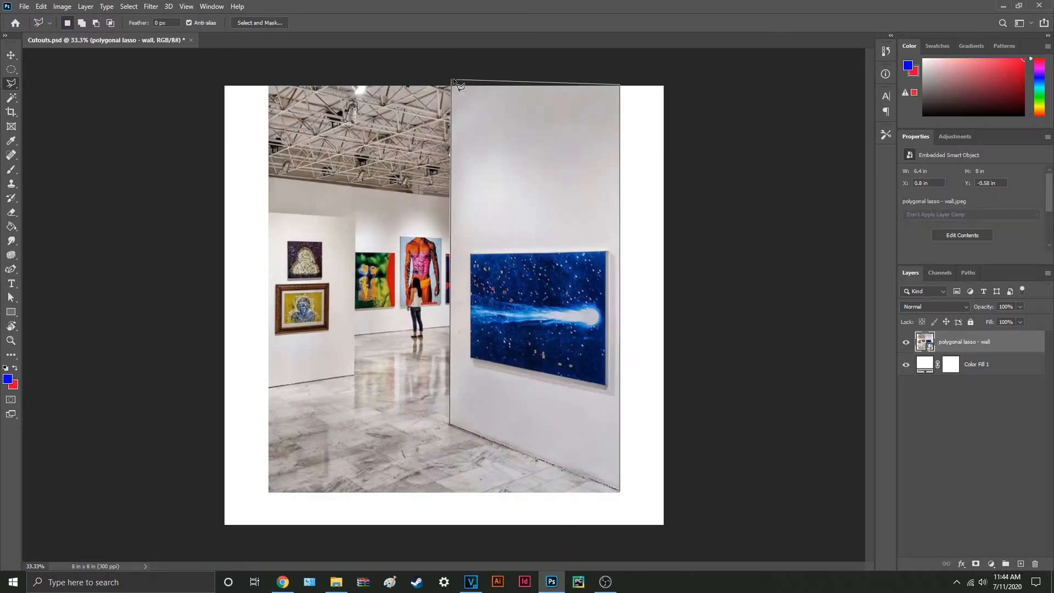
click(976, 564)
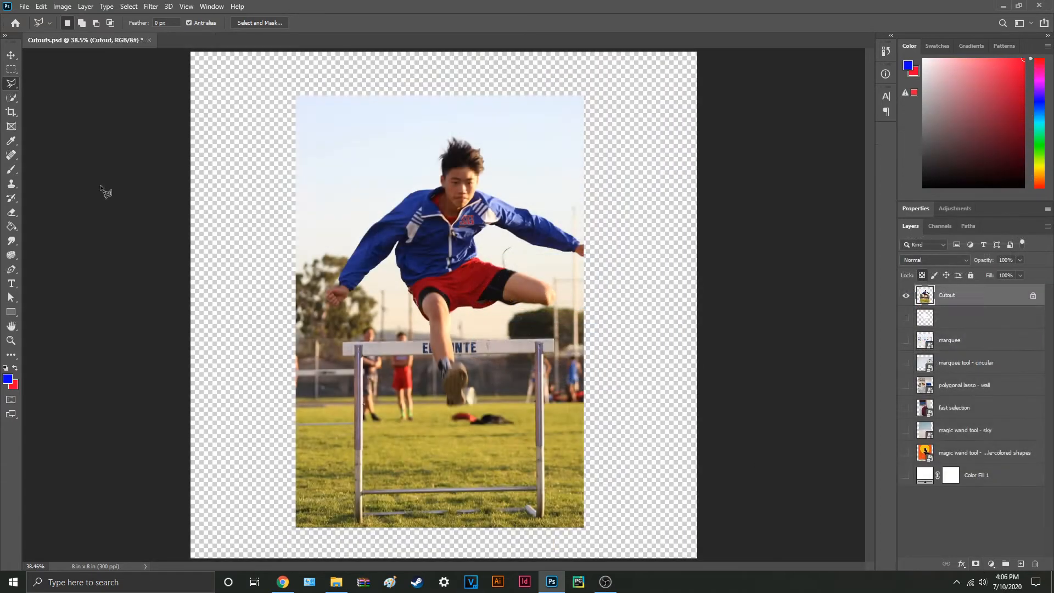
Step: Trace the hurdler on the Cutout layer with the Magnetic Lasso and add a layer mask from the closed selection
right_click(11, 84)
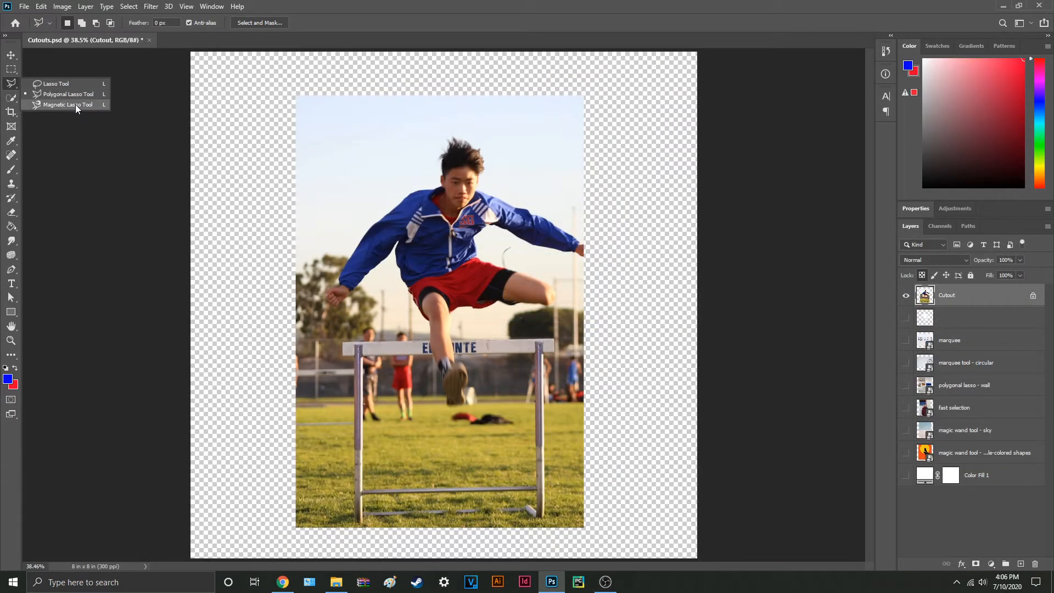
click(97, 104)
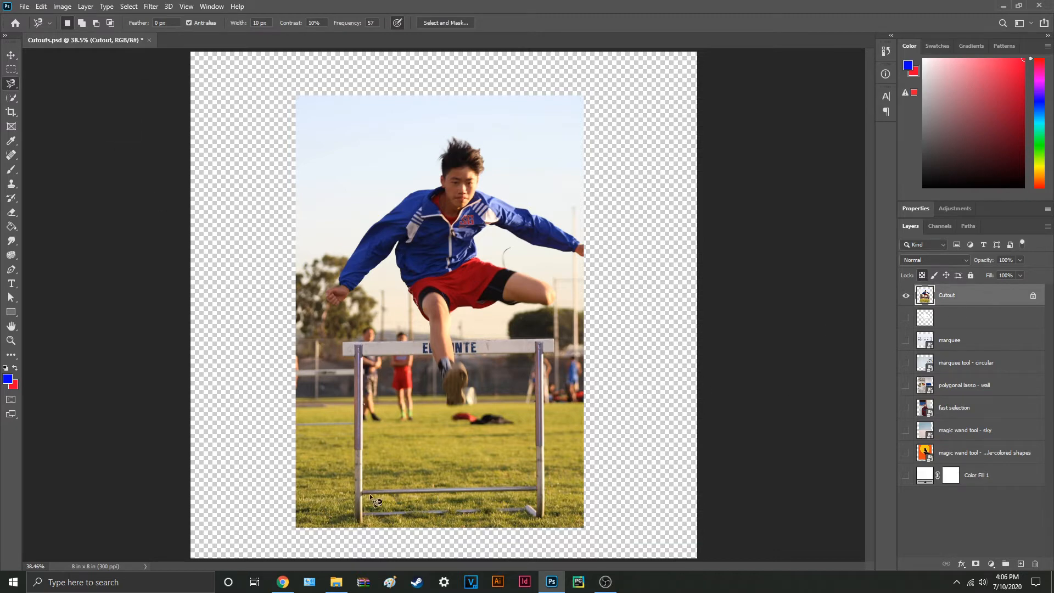
scroll(376, 502, up, 2)
drag(432, 382, 360, 487)
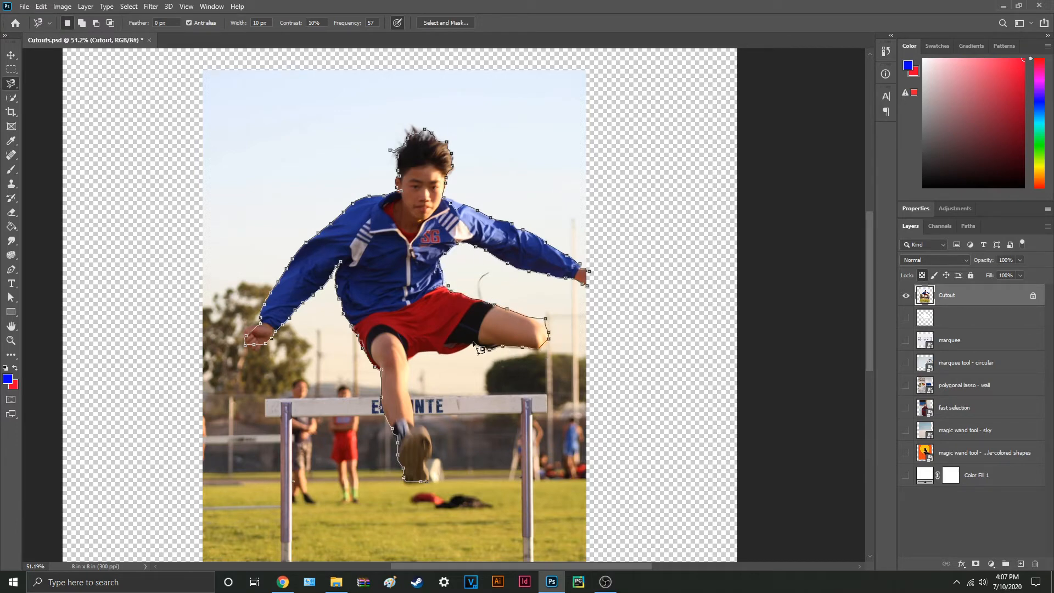
click(427, 482)
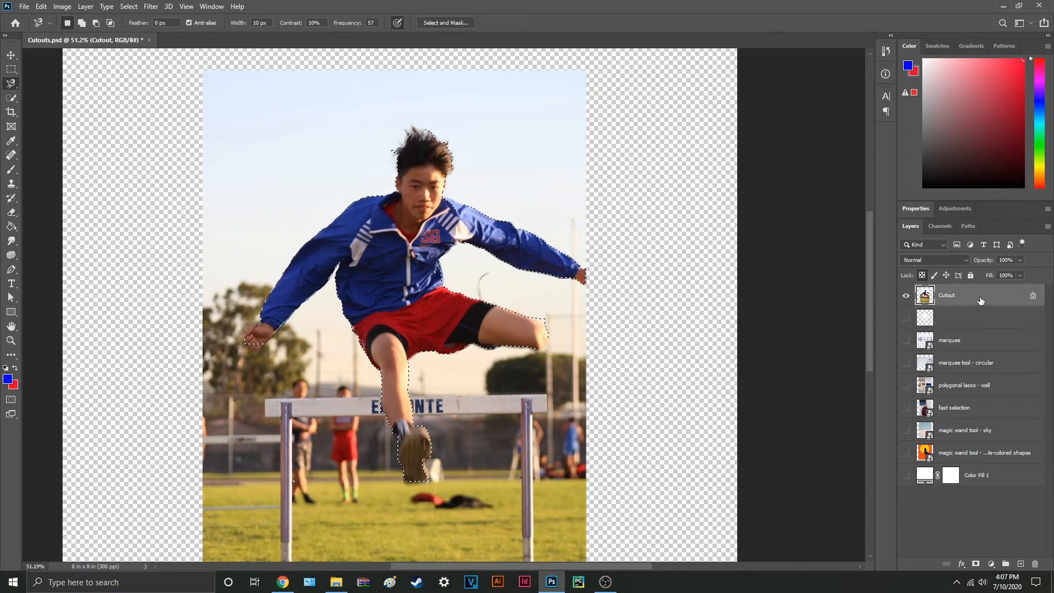
click(981, 566)
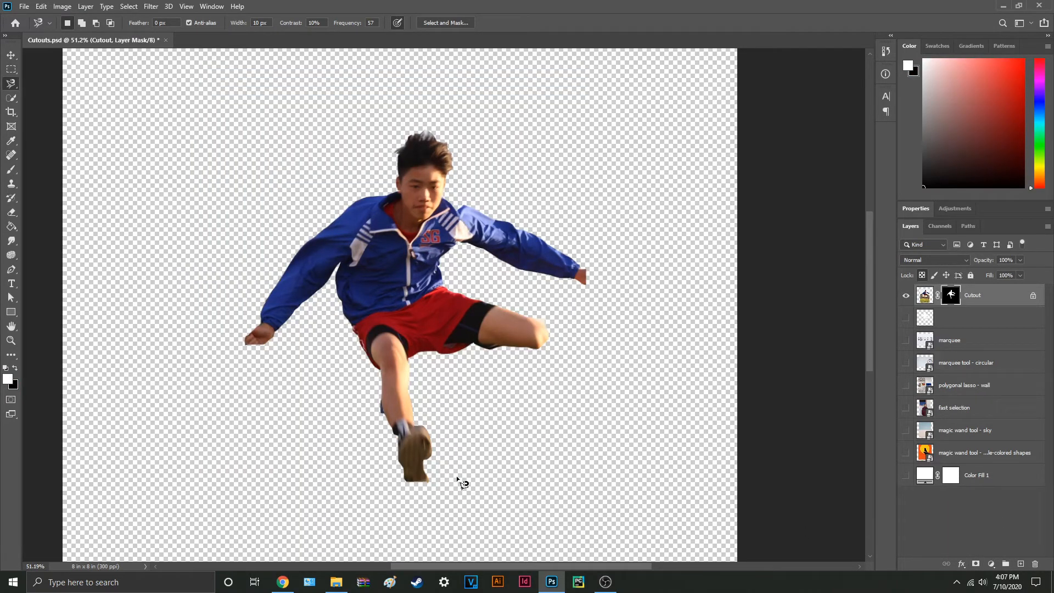
Step: Delete the layer mask from the Cutout layer
right_click(956, 295)
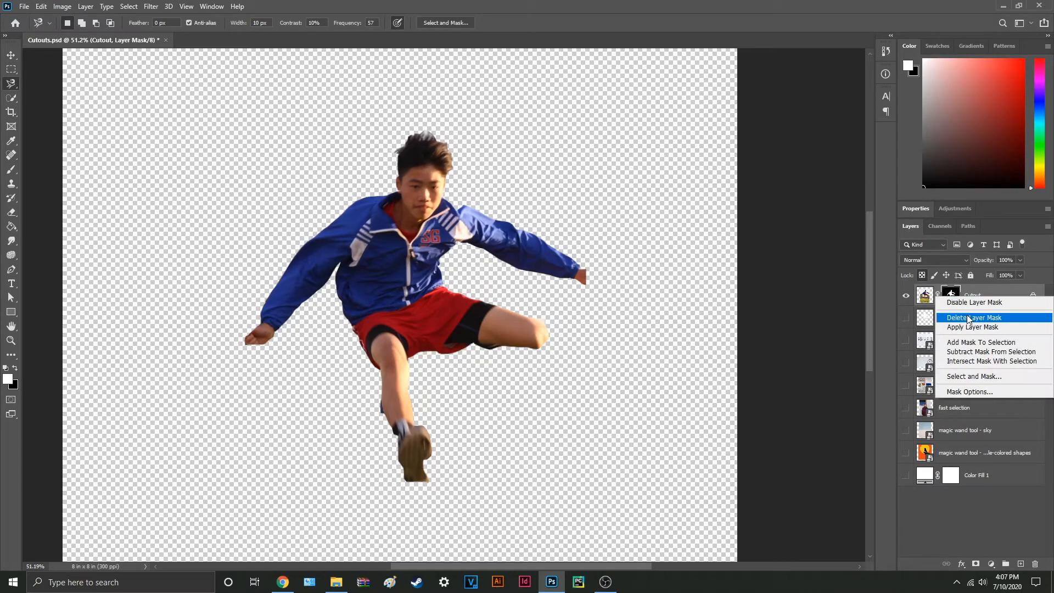
click(958, 318)
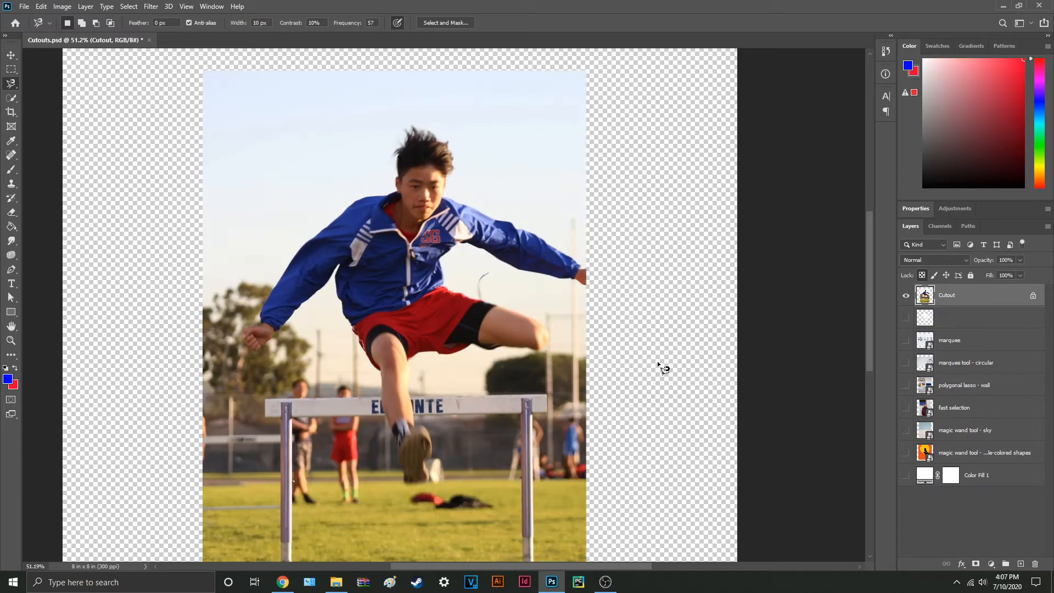
Step: Select the person in the red hoodie on the fast selection layer with the Object Selection tool and add a layer mask
click(11, 98)
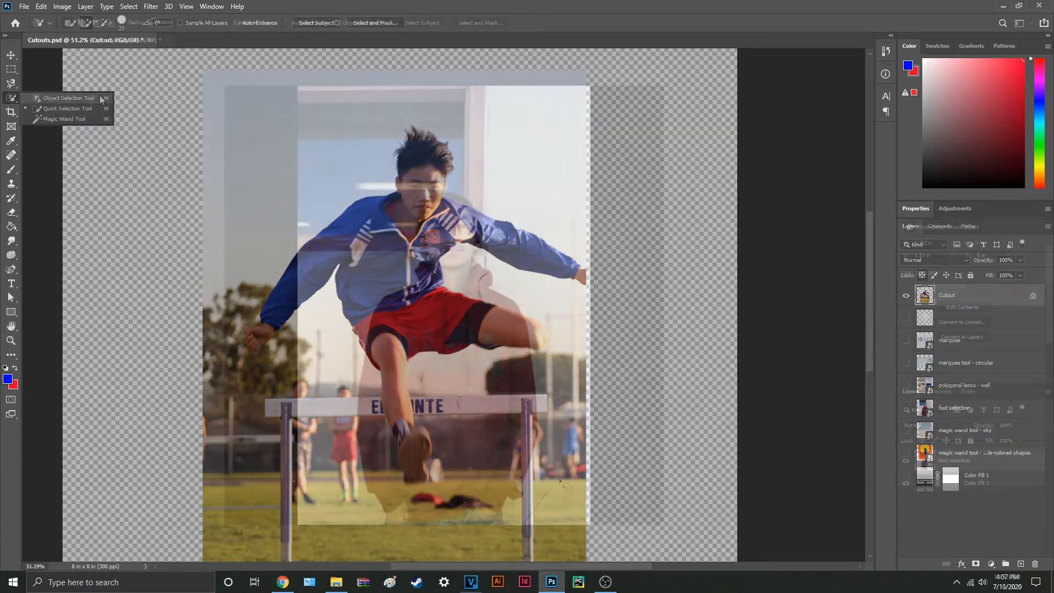
mouse_move(524, 523)
mouse_down()
mouse_move(502, 217)
mouse_move(404, 240)
mouse_move(340, 486)
mouse_move(513, 532)
mouse_up()
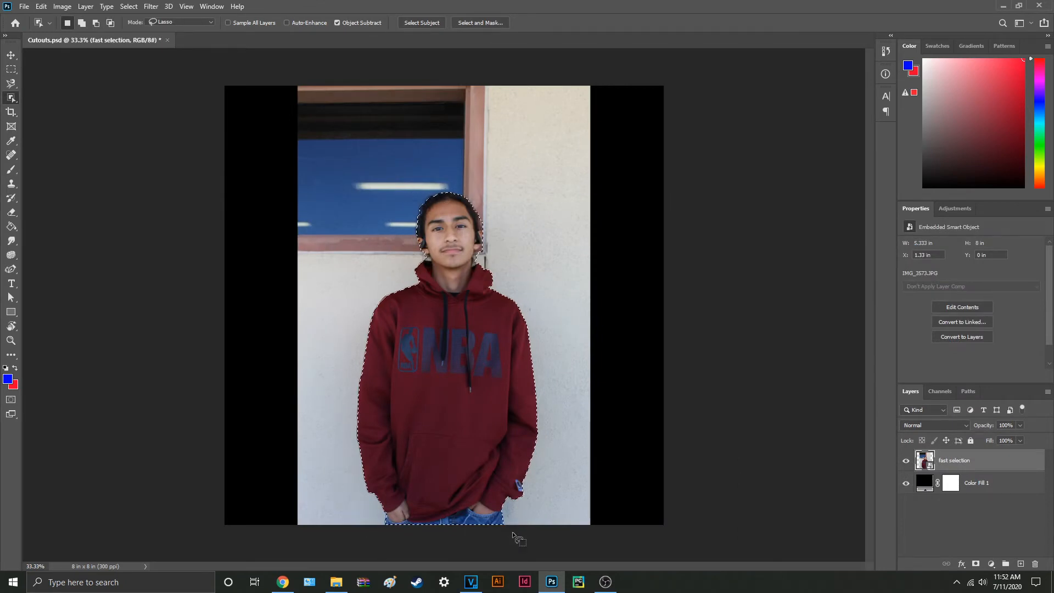
click(976, 564)
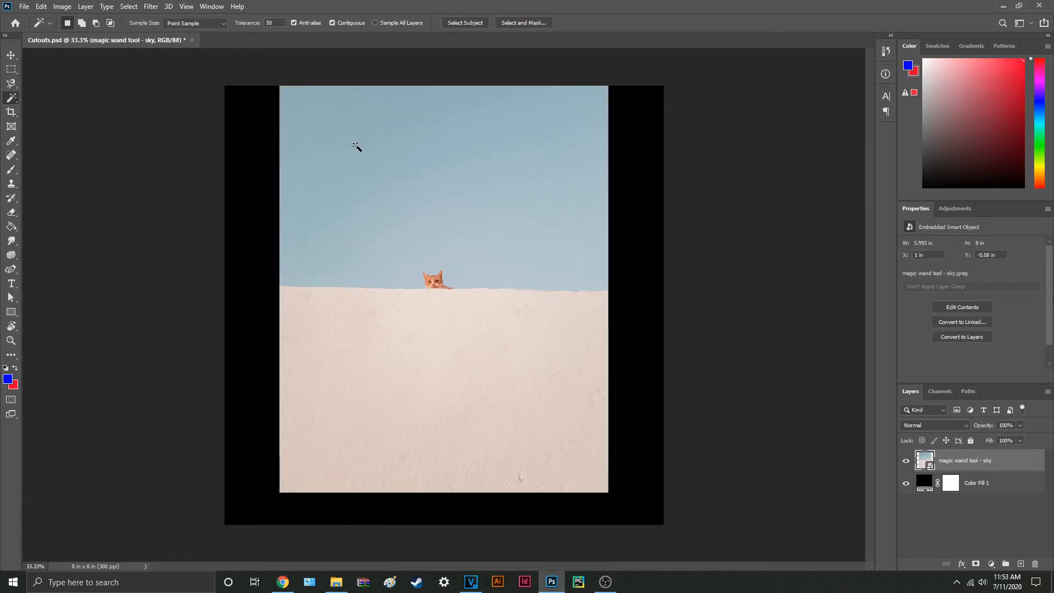
Step: Select the sky on the magic wand tool - sky layer with the Magic Wand and add a layer mask
click(358, 148)
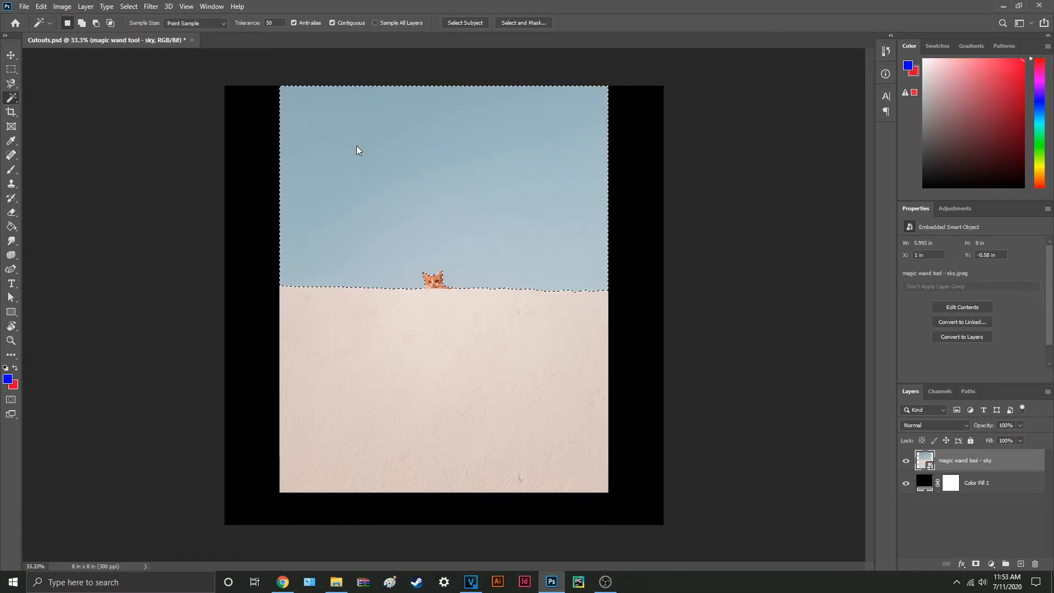
click(977, 564)
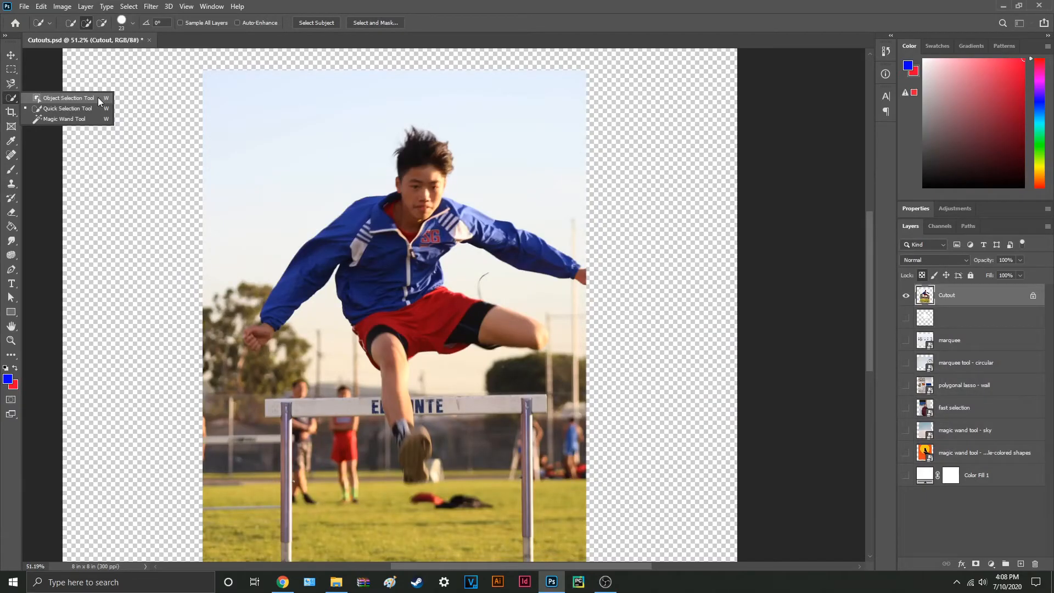
Step: Try the Object Selection tool's Rectangle mode around the whole hurdler and its Lasso mode beside the head
click(69, 98)
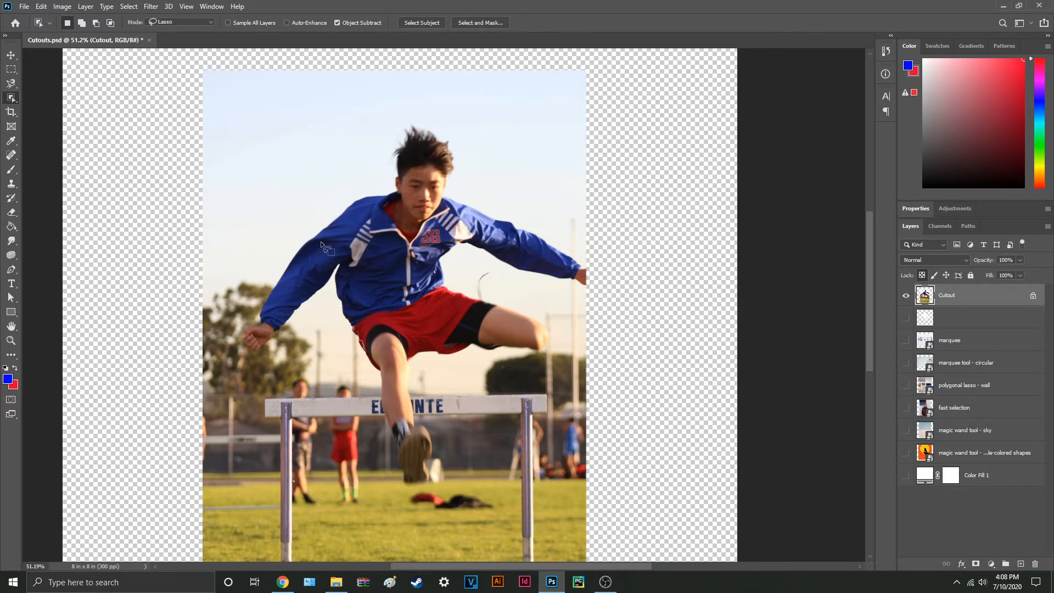
click(184, 22)
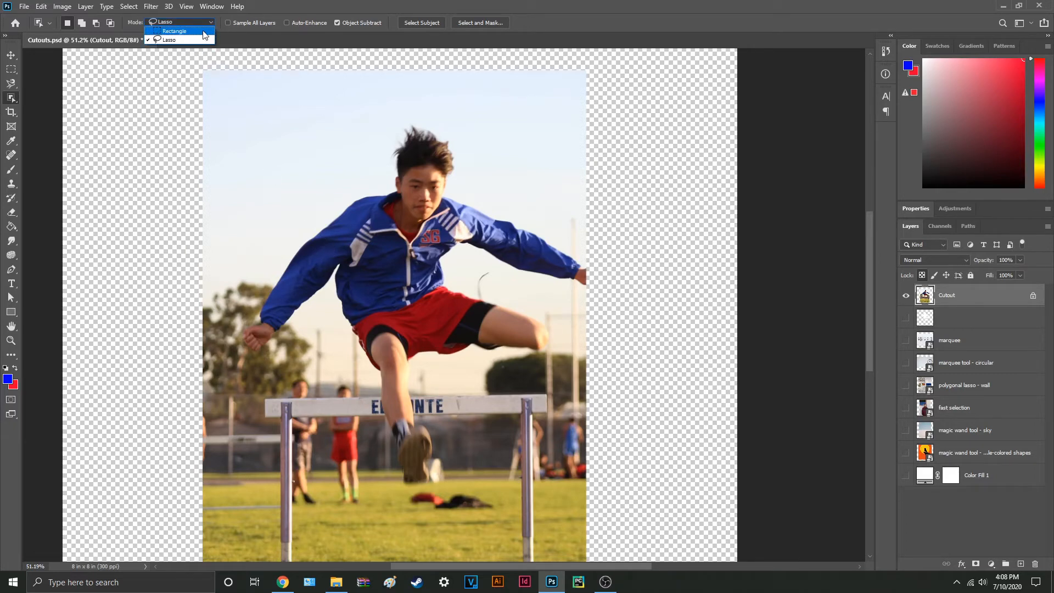
click(204, 33)
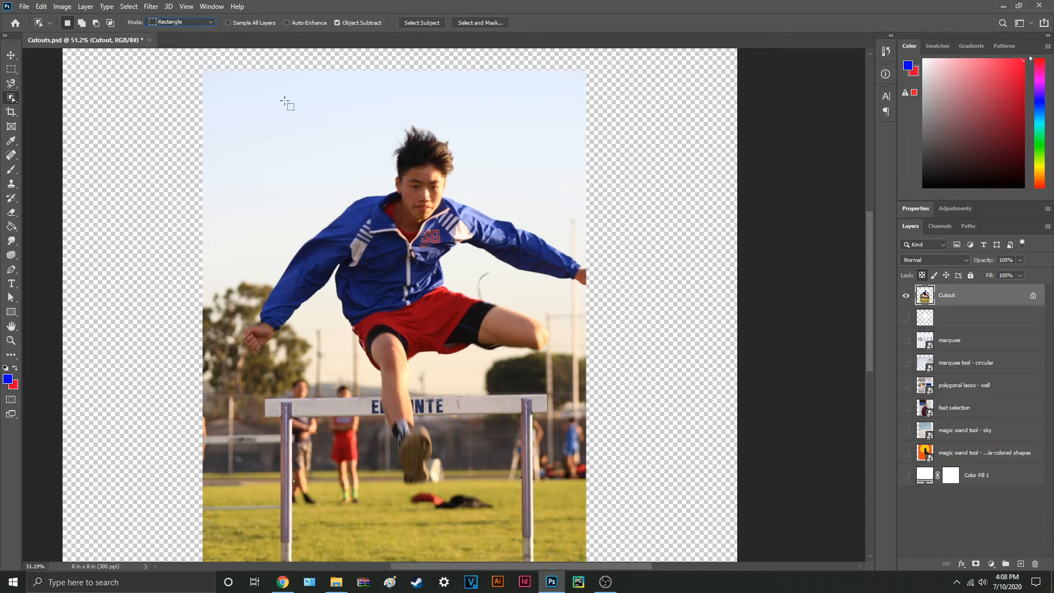
drag(238, 85, 601, 527)
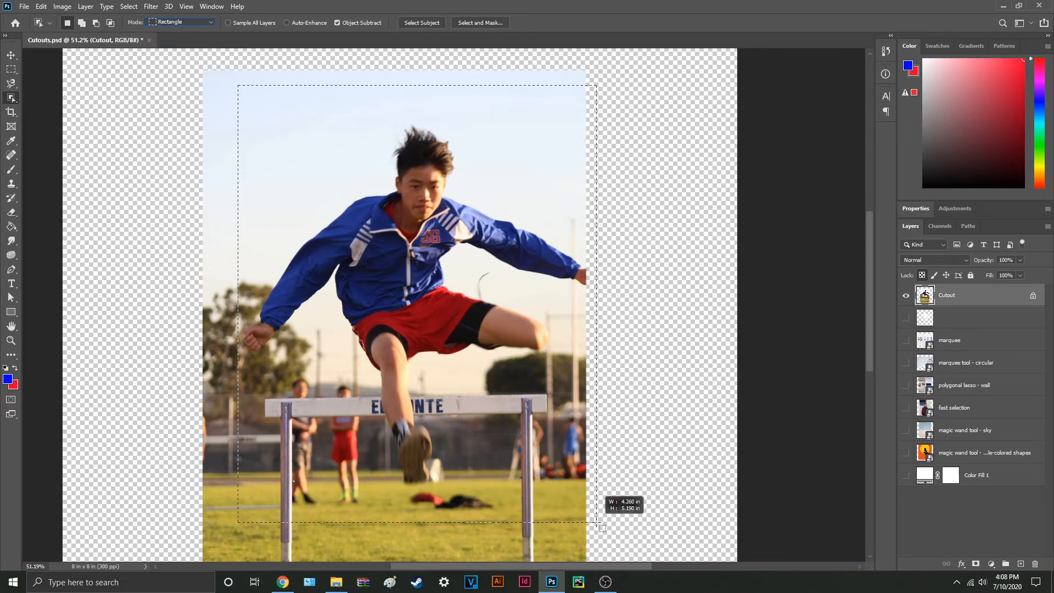
click(208, 22)
click(187, 39)
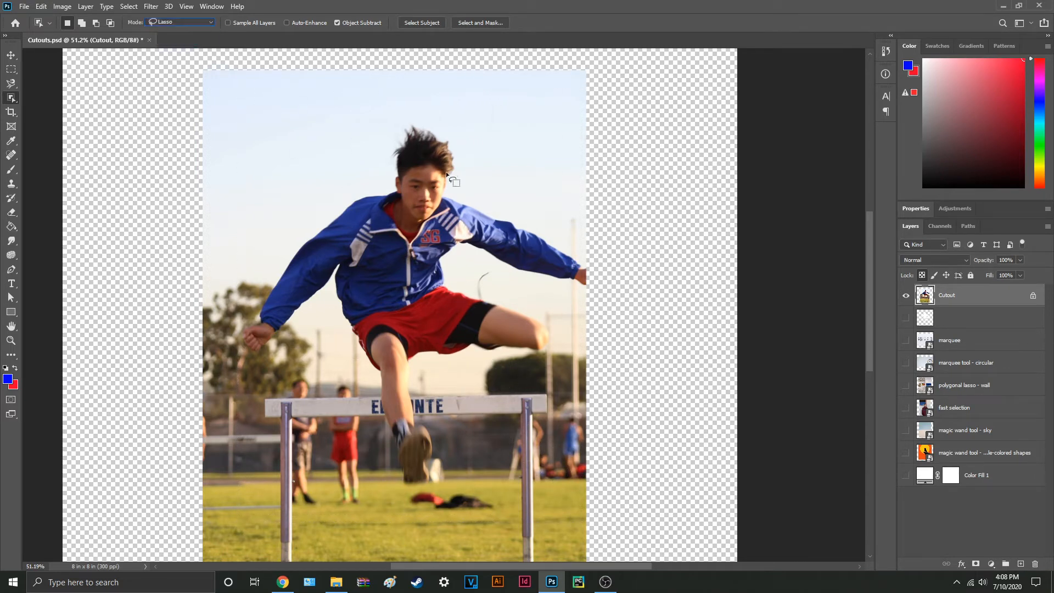
mouse_move(440, 134)
mouse_down()
mouse_move(302, 219)
mouse_move(228, 325)
mouse_move(266, 371)
mouse_move(320, 325)
mouse_move(340, 440)
mouse_move(428, 479)
mouse_move(451, 393)
mouse_move(592, 383)
mouse_move(466, 181)
mouse_up()
Step: Set the Object Selection tool to Lasso mode and loop around the whole hurdler on the Cutout layer to select him
click(208, 22)
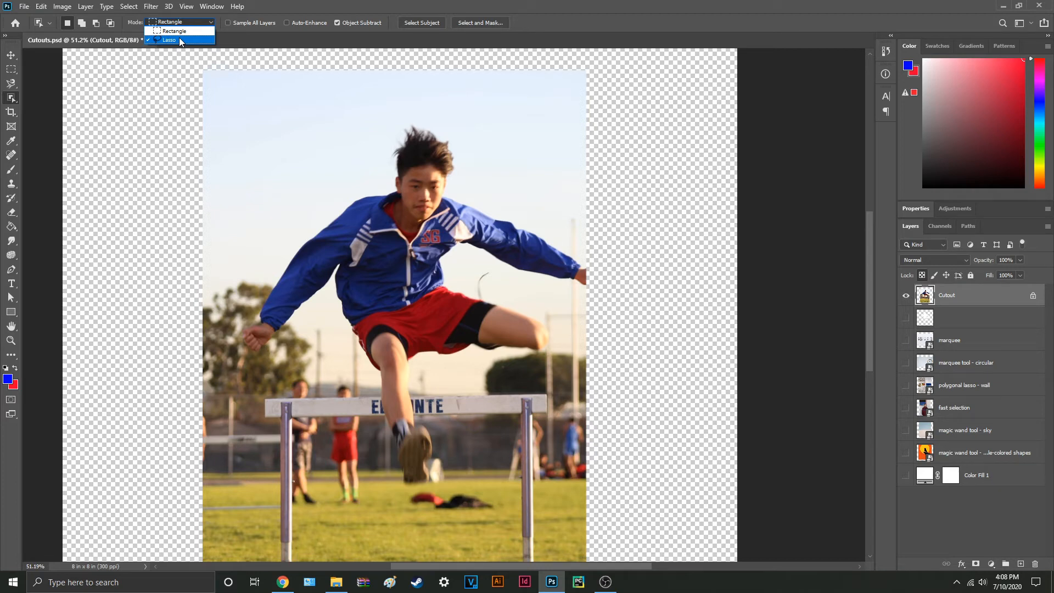
click(181, 41)
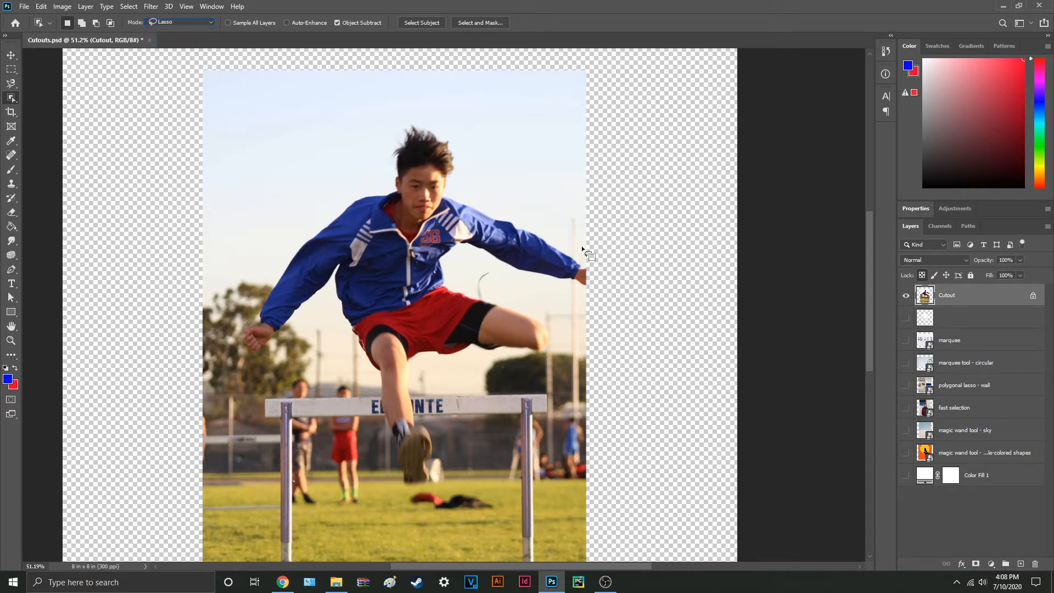
mouse_move(571, 249)
mouse_down()
mouse_move(465, 198)
mouse_move(441, 126)
mouse_move(409, 118)
mouse_move(394, 129)
mouse_move(370, 187)
mouse_move(386, 450)
mouse_up()
drag(467, 278, 484, 274)
Step: Add the hurdler's lowered hand to the selection and subtract the surplus background around it
key(alt)
key(shift)
mouse_move(264, 317)
mouse_down()
mouse_move(230, 357)
mouse_move(253, 368)
mouse_move(299, 349)
mouse_move(273, 321)
mouse_up()
mouse_move(267, 318)
mouse_down()
mouse_move(307, 345)
mouse_move(289, 325)
mouse_up()
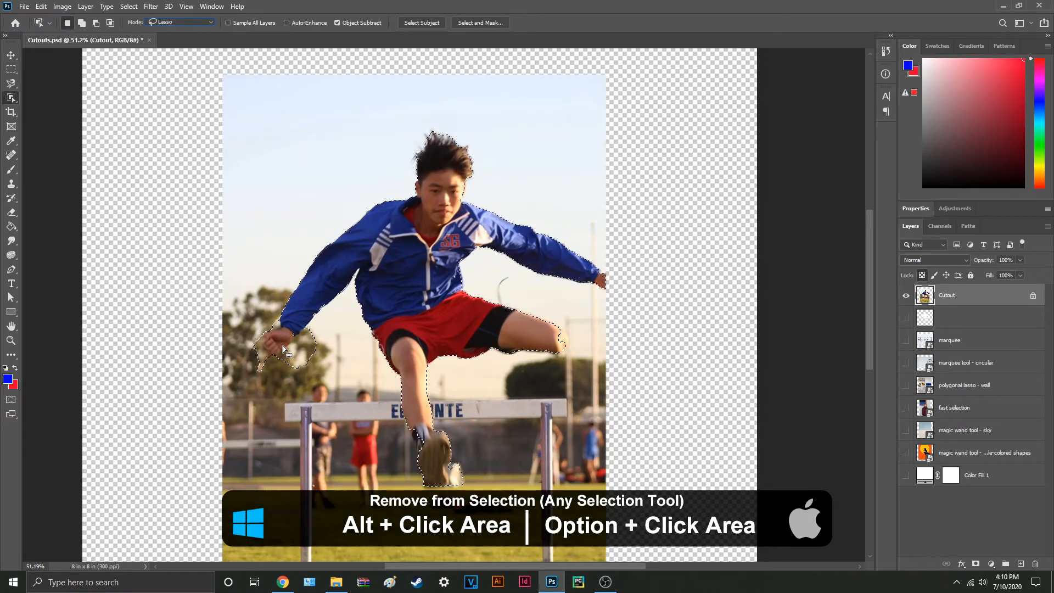
key(alt)
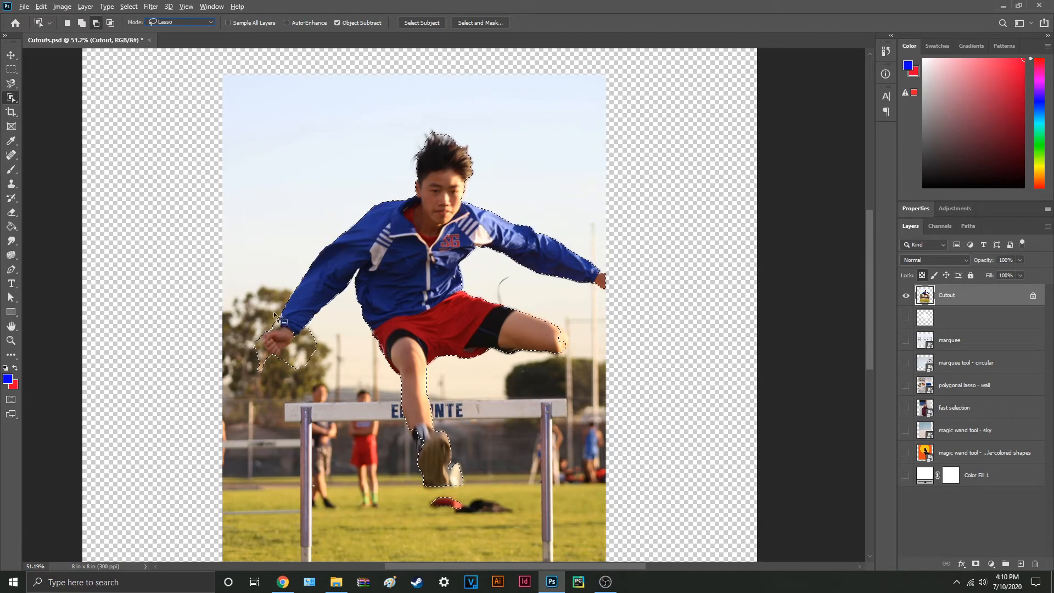
mouse_move(274, 312)
mouse_down()
mouse_move(256, 348)
mouse_move(266, 356)
mouse_move(292, 351)
mouse_move(322, 325)
mouse_move(345, 354)
mouse_move(335, 382)
mouse_move(284, 393)
mouse_move(234, 370)
mouse_move(226, 342)
mouse_move(281, 316)
mouse_up()
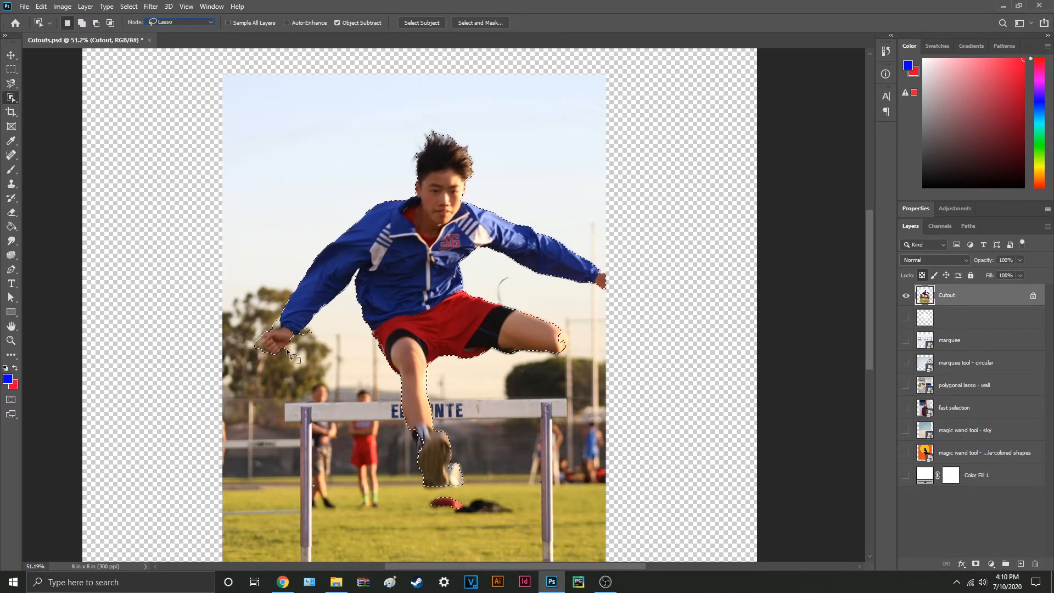
Step: Subtract the red cloth on the grass and the white object beside the shoe from the selection, and mask the Cutout layer with it
key(ctrl+d)
drag(403, 432, 317, 368)
drag(377, 443, 364, 437)
scroll(289, 478, up, 2)
scroll(296, 479, up, 5)
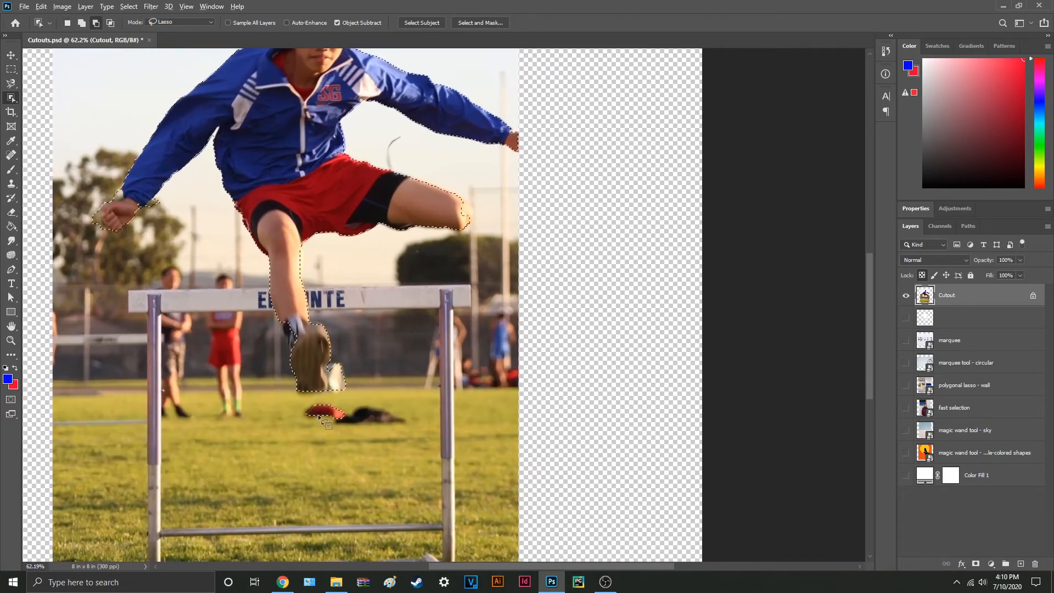
mouse_move(341, 388)
mouse_down()
mouse_move(381, 370)
mouse_move(294, 435)
mouse_move(392, 361)
mouse_move(379, 356)
mouse_move(415, 362)
mouse_up()
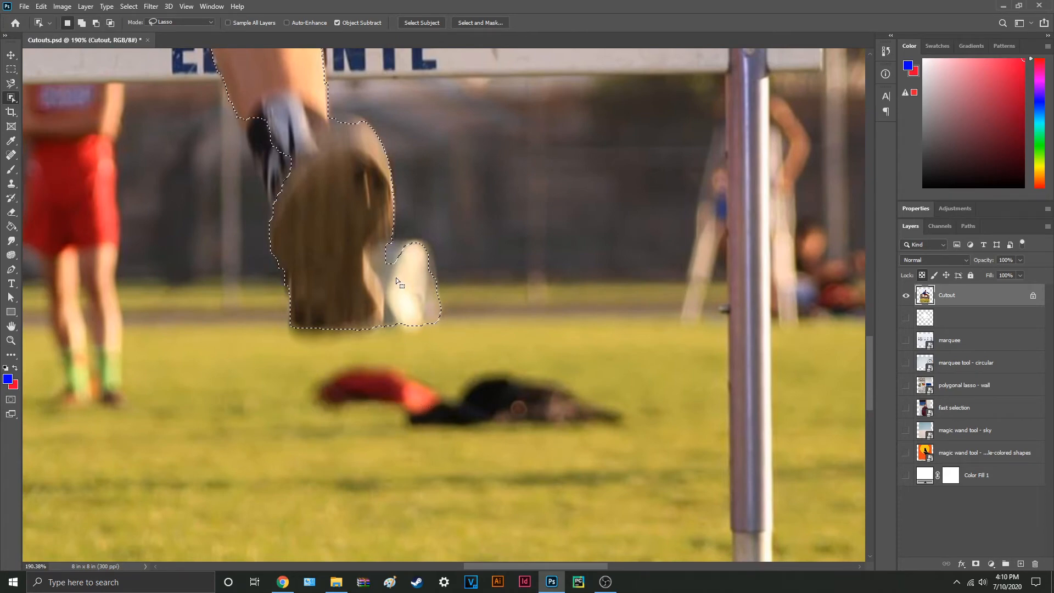
drag(386, 349, 381, 336)
mouse_move(374, 271)
mouse_down()
mouse_move(409, 216)
mouse_move(505, 376)
mouse_up()
drag(418, 366, 419, 365)
key(ctrl+0)
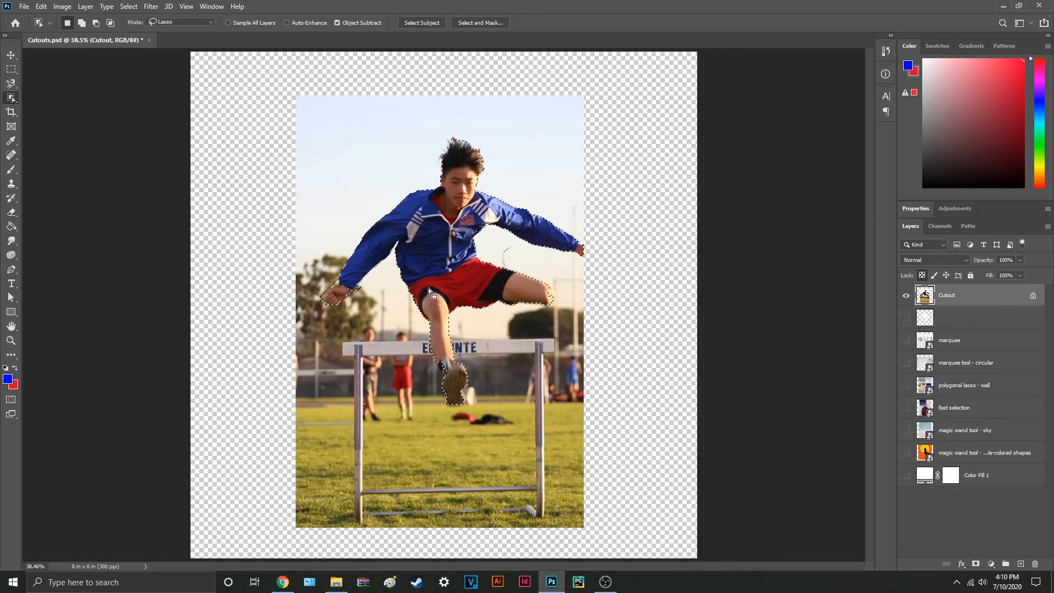
click(977, 564)
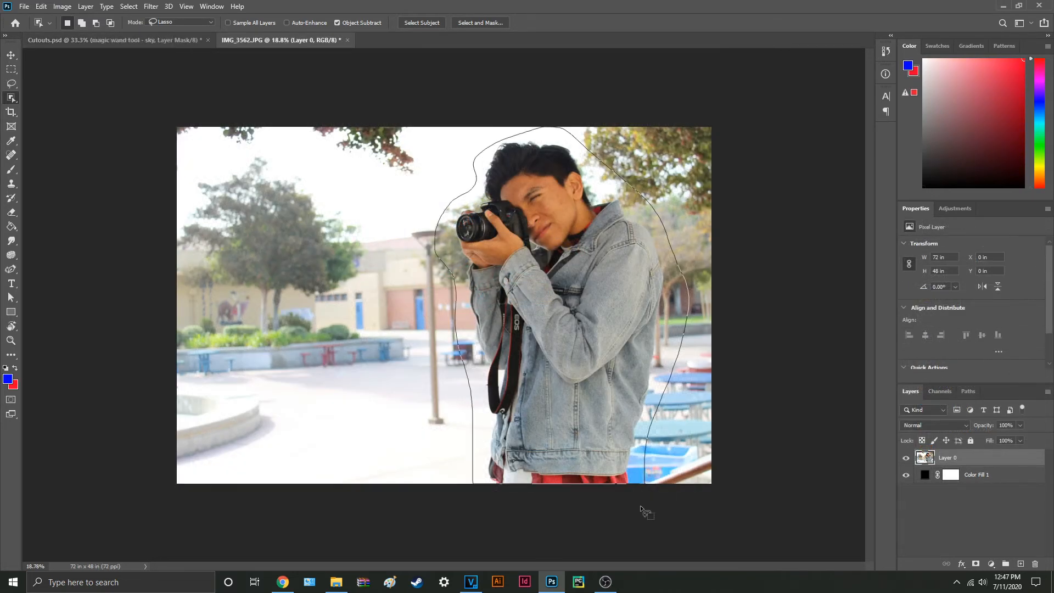
Step: Cut out the photographer in IMG_3562.JPG and the girl in IMG_3601.JPG with Object Selection lassos and layer masks
click(976, 564)
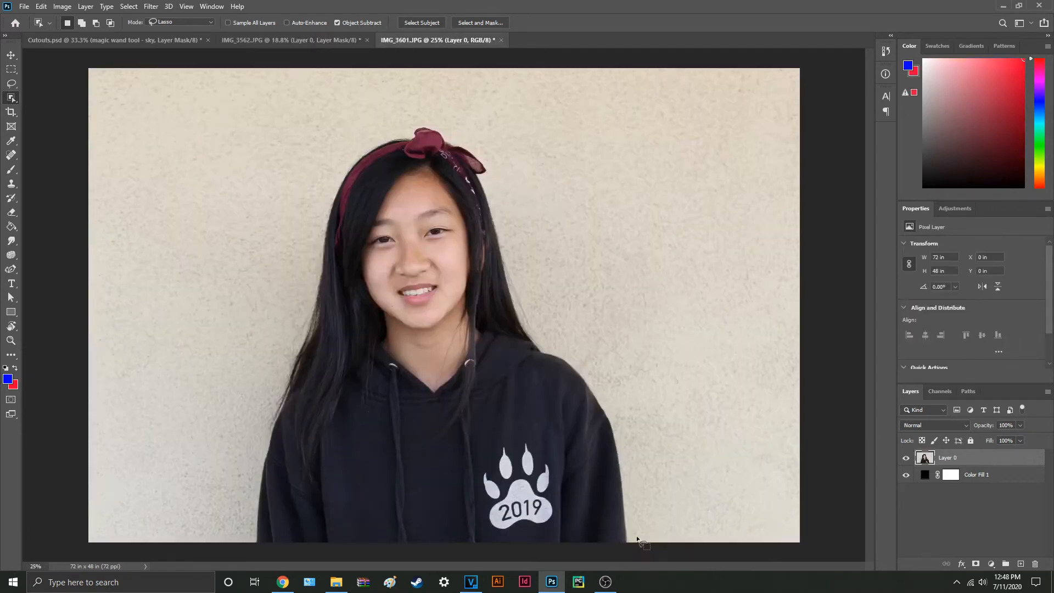
mouse_move(637, 547)
mouse_down()
mouse_move(306, 146)
mouse_move(189, 543)
mouse_up()
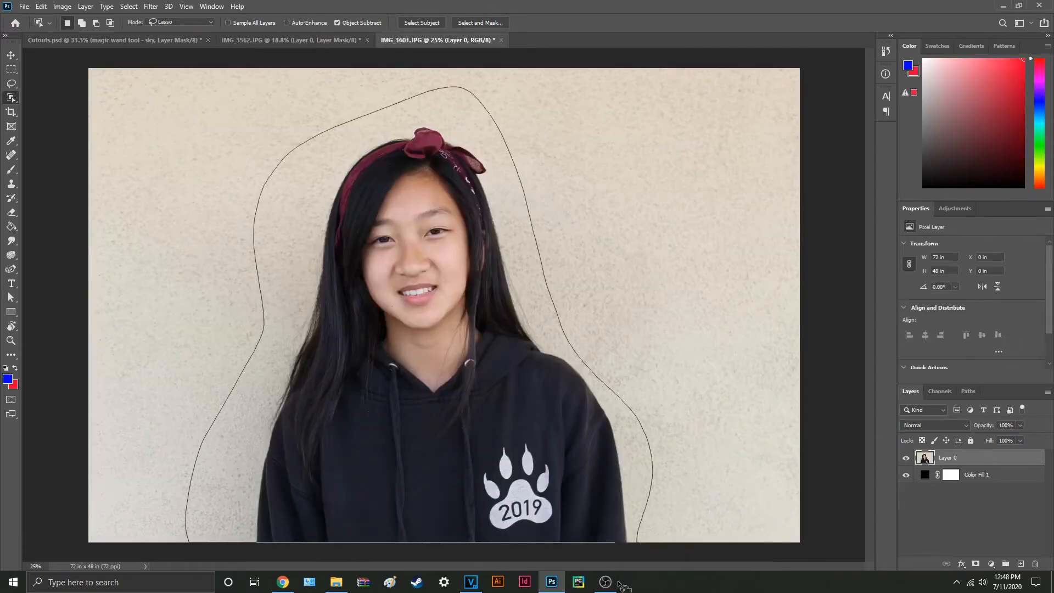
click(975, 564)
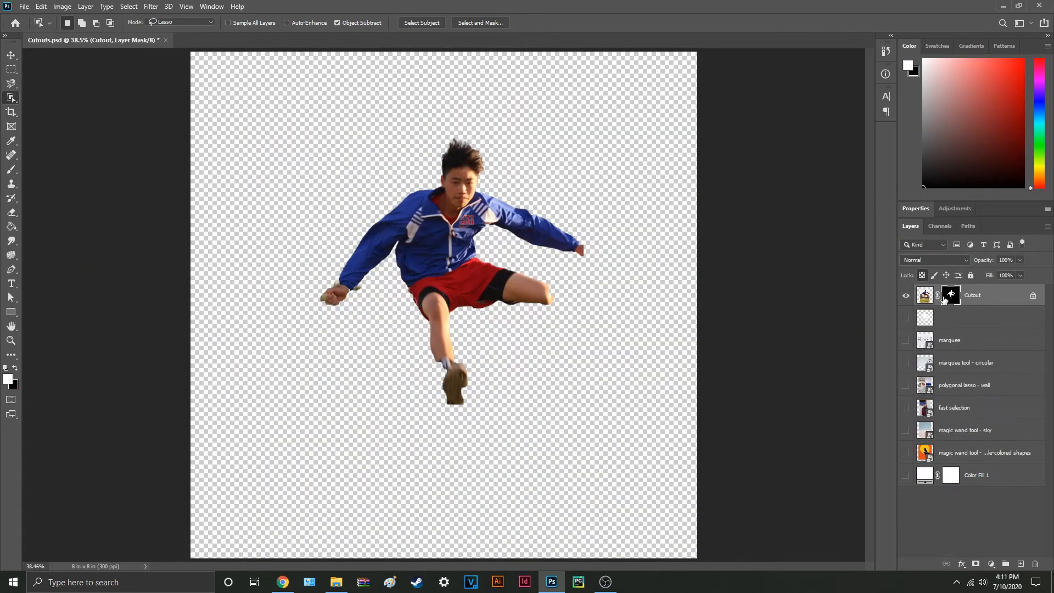
Step: Switch to the Quick Selection tool and brush over the hurdler's blue jacket on the Cutout layer to select it
right_click(11, 99)
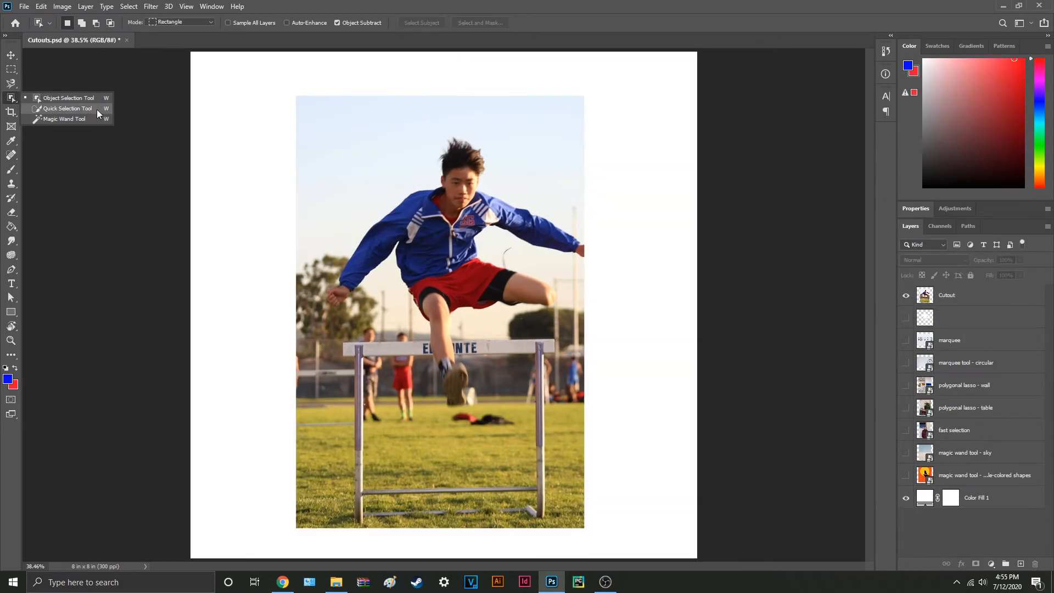
click(96, 110)
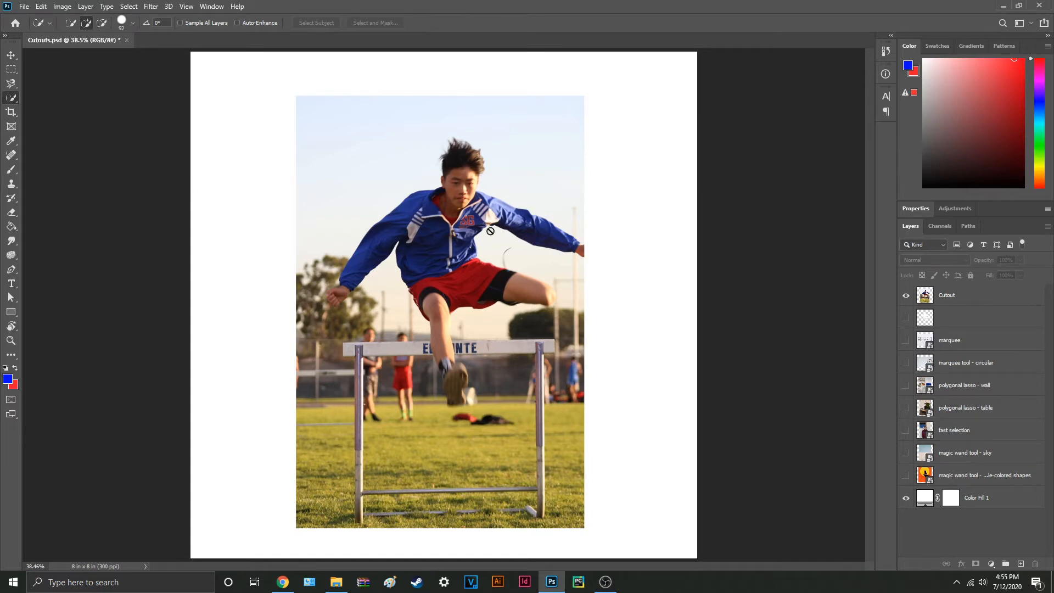
click(979, 300)
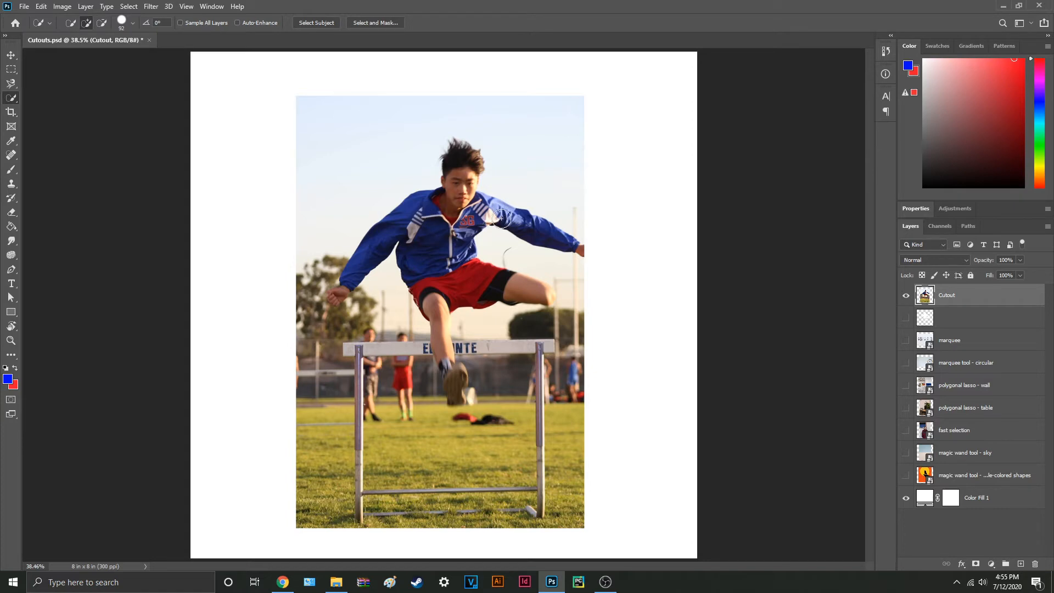
scroll(472, 209, up, 5)
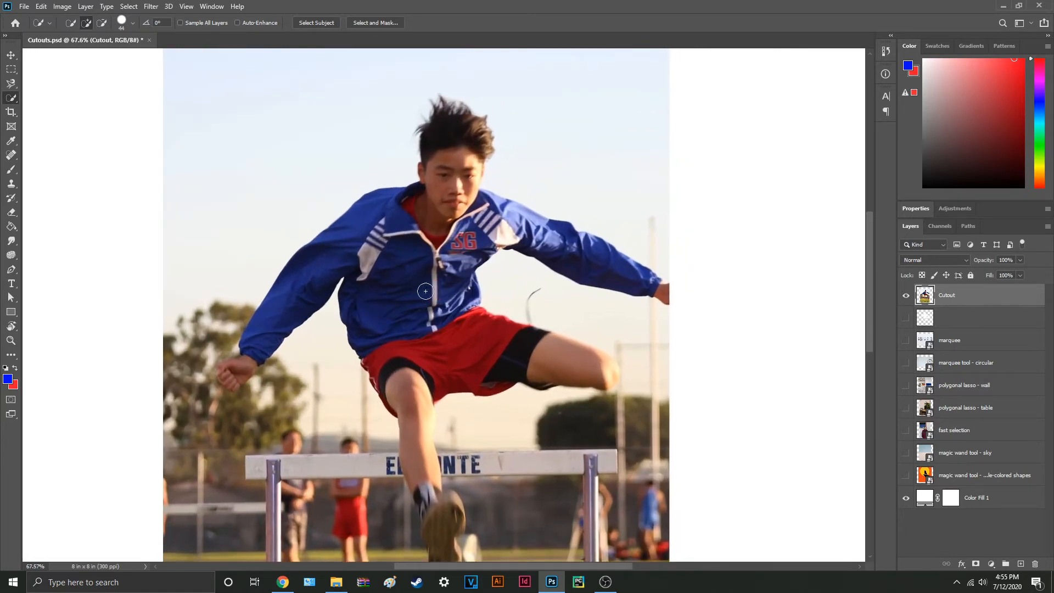
scroll(428, 295, up, 1)
mouse_move(245, 370)
mouse_down()
mouse_move(299, 309)
mouse_move(353, 286)
mouse_up()
mouse_move(421, 311)
mouse_down()
mouse_move(451, 274)
mouse_move(494, 262)
mouse_up()
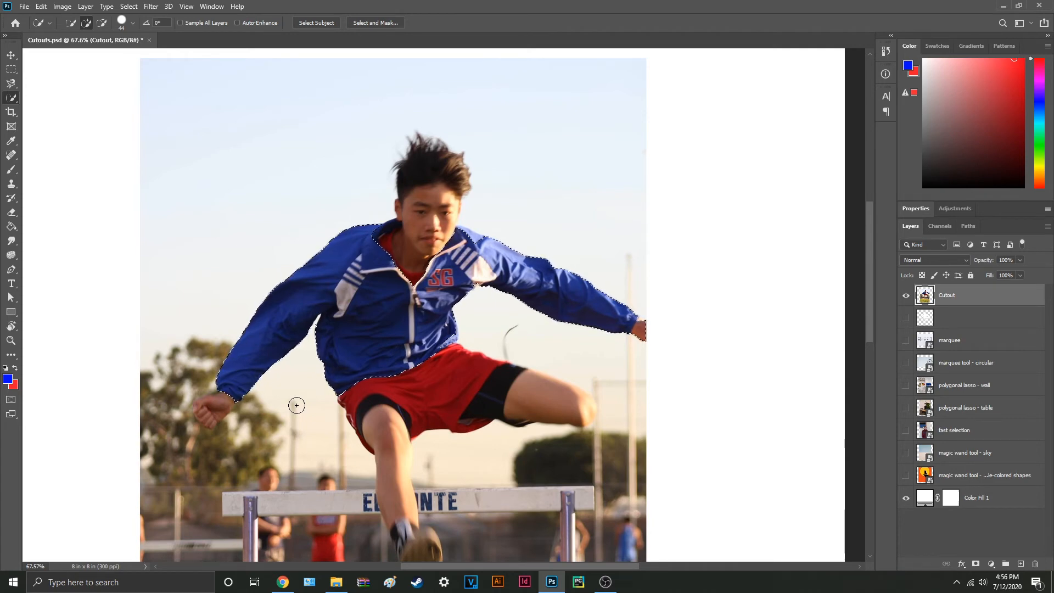
Step: Extend the selection over the hurdler's head, hands, shorts, both legs and shoe
scroll(296, 406, down, 2)
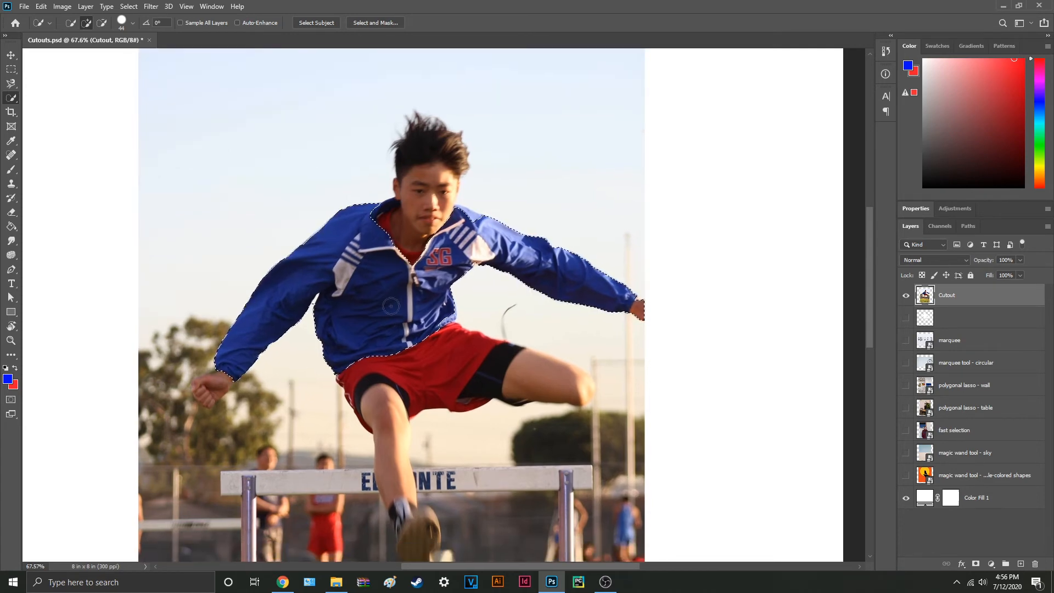
scroll(432, 357, down, 1)
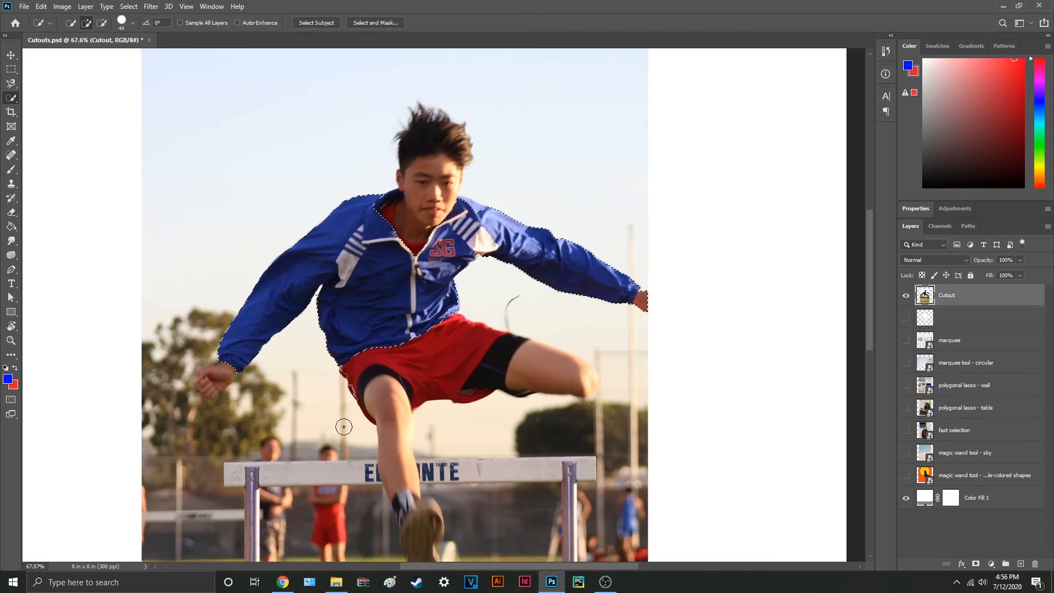
click(441, 159)
click(222, 374)
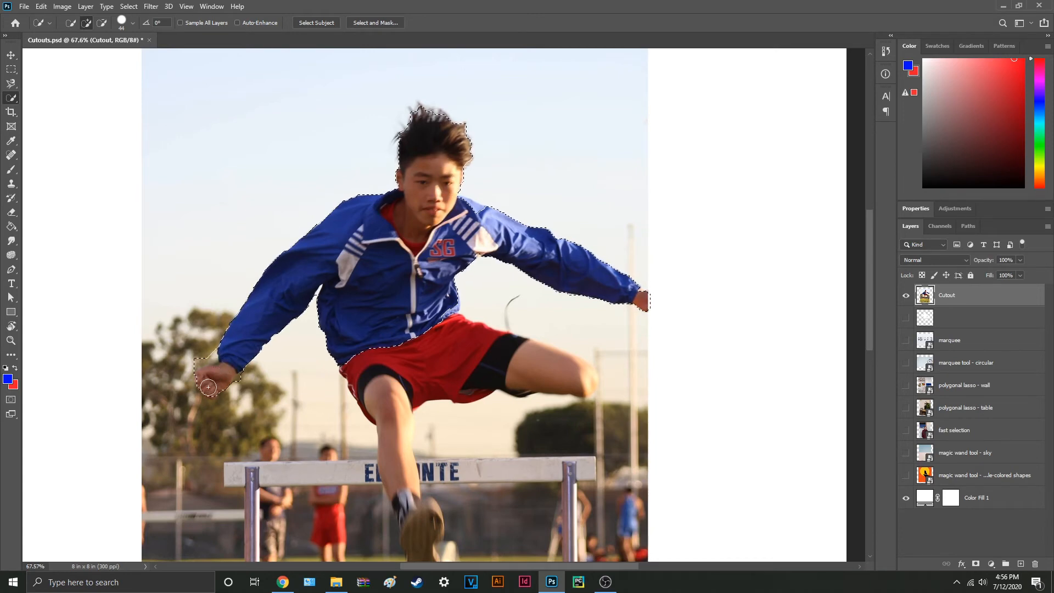
drag(317, 407, 308, 393)
mouse_move(400, 346)
mouse_down()
mouse_move(385, 384)
mouse_move(416, 524)
mouse_up()
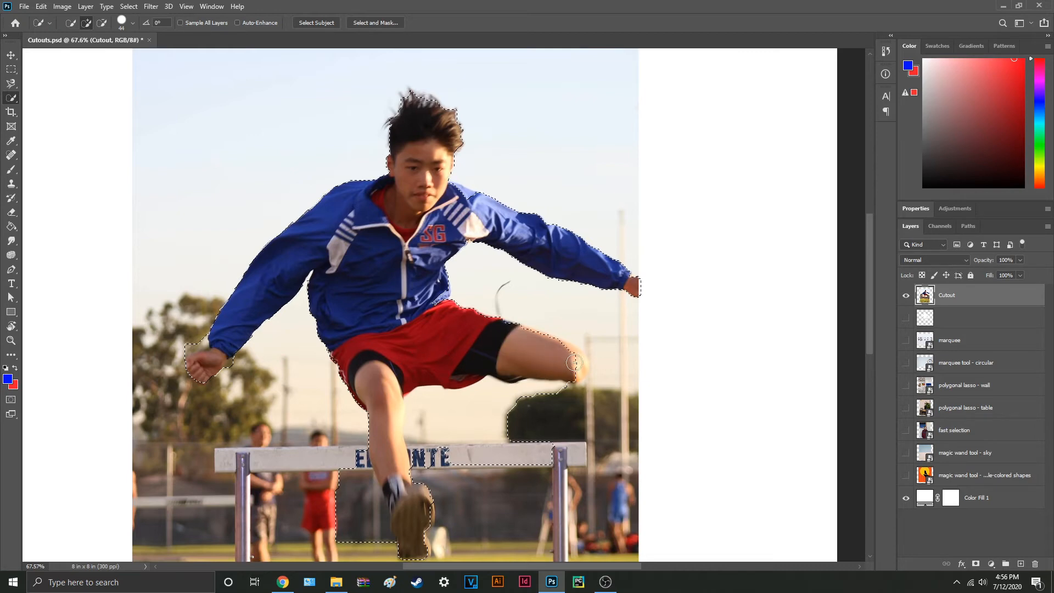
scroll(465, 414, down, 2)
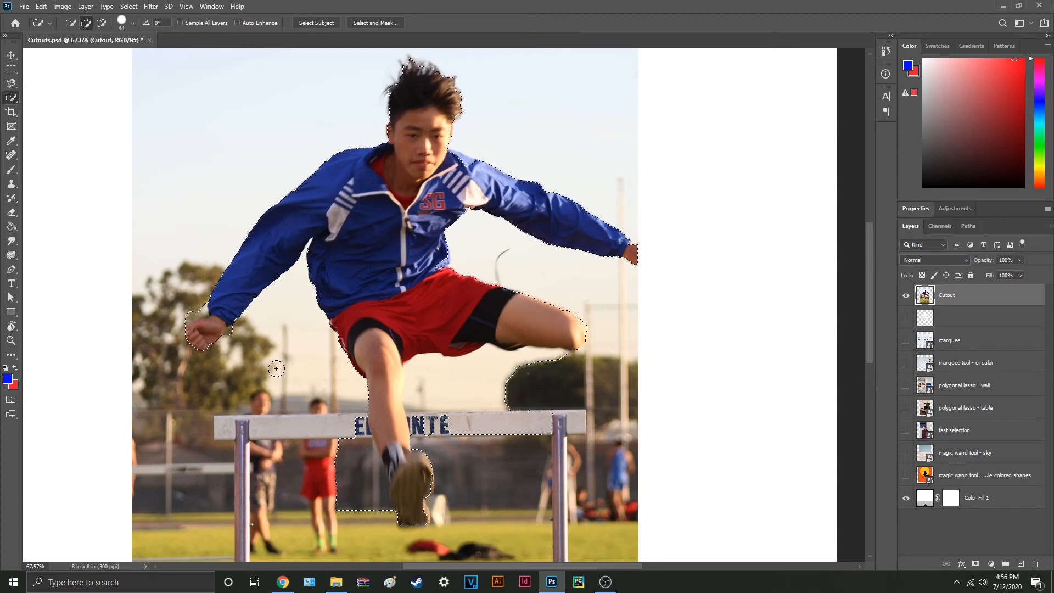
Step: Subtract the surplus background around the lowered hand, beside the legs and along the hurdle bar from the selection
key(alt)
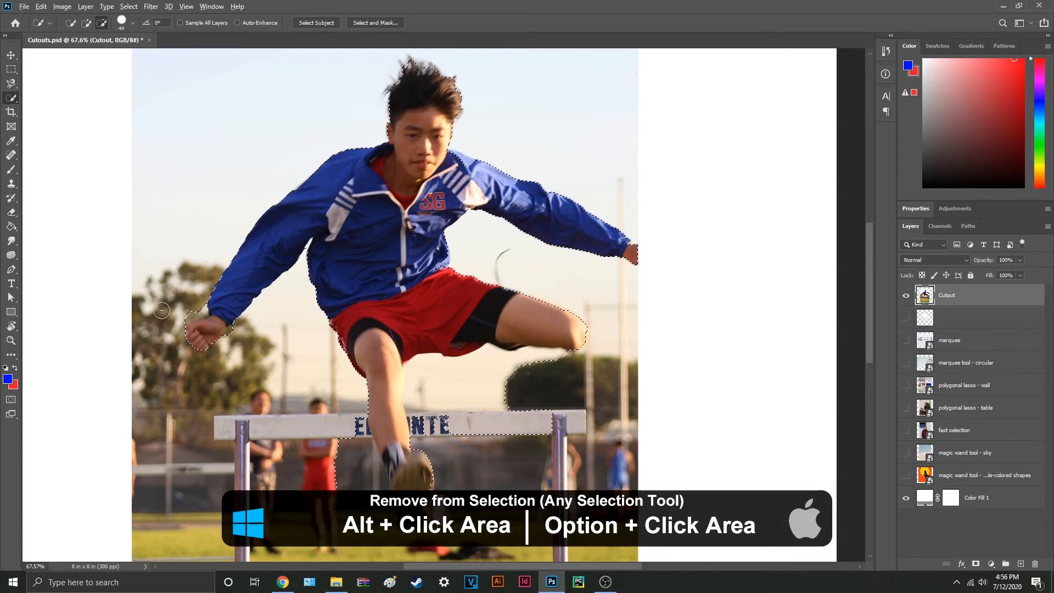
scroll(161, 312, up, 3)
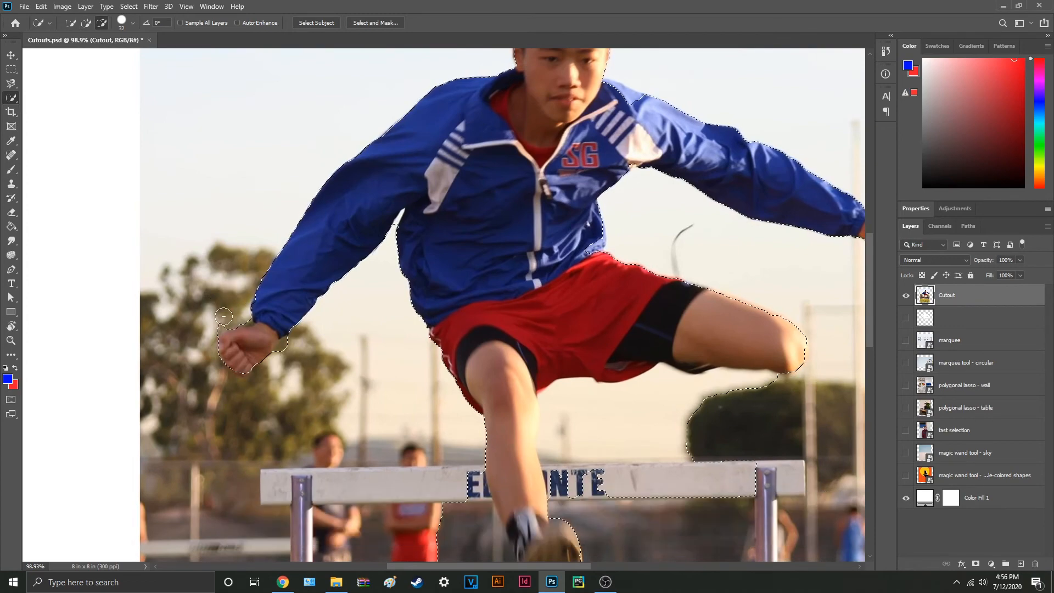
scroll(435, 351, down, 5)
scroll(435, 352, right, 2)
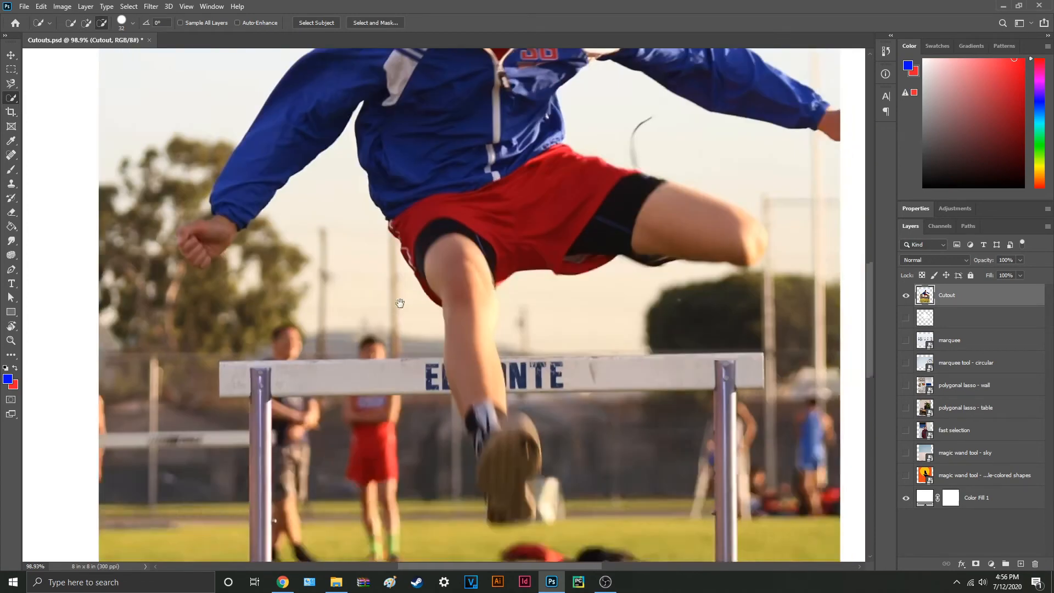
drag(435, 351, 369, 475)
mouse_move(448, 406)
mouse_down()
mouse_move(534, 360)
mouse_move(571, 401)
mouse_up()
scroll(390, 471, down, 4)
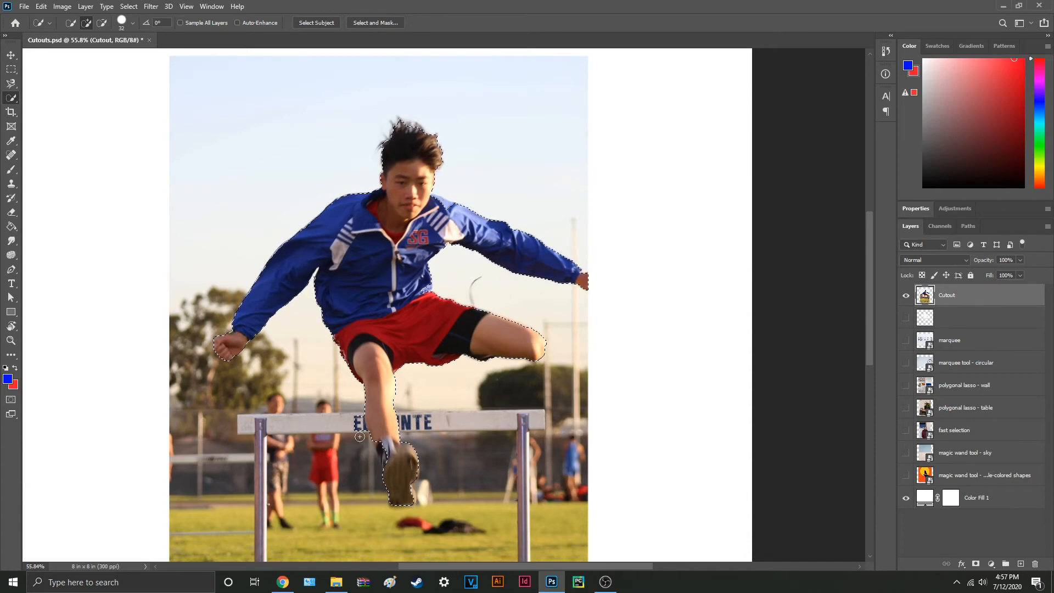
Step: Enlarge the Quick Selection brush to 154 px and mask the Cutout layer with the hurdler selection
alt+right_click(359, 436)
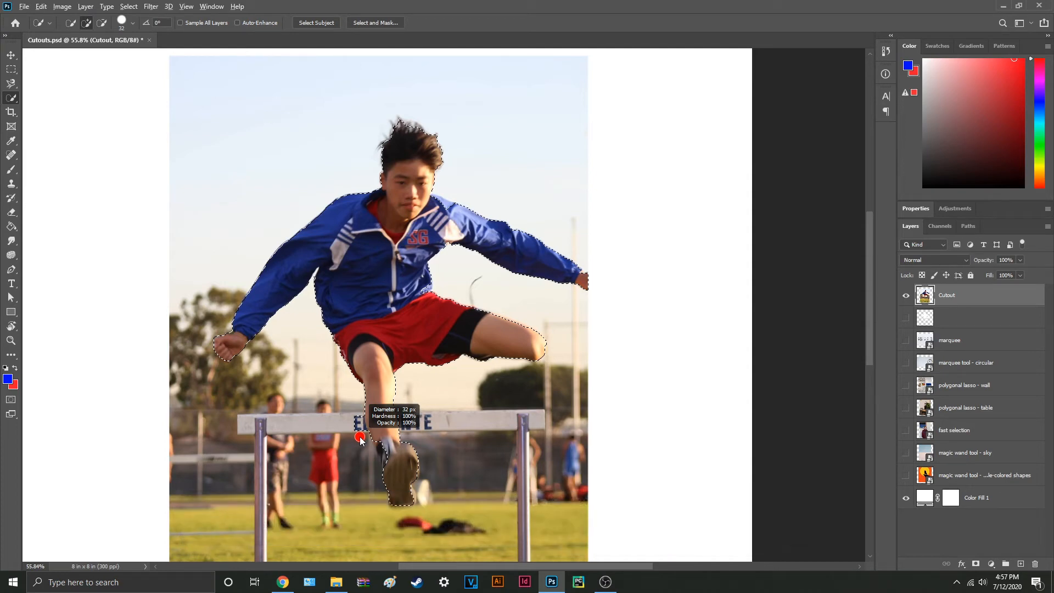
mouse_move(360, 440)
mouse_down()
mouse_move(497, 437)
mouse_move(383, 437)
mouse_up()
drag(447, 460, 426, 459)
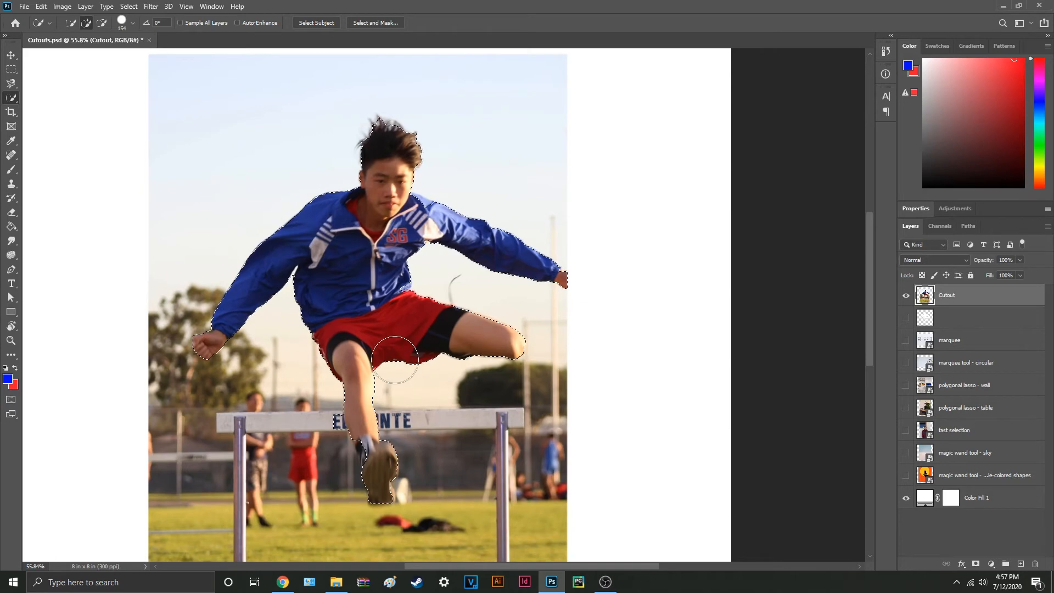
click(976, 564)
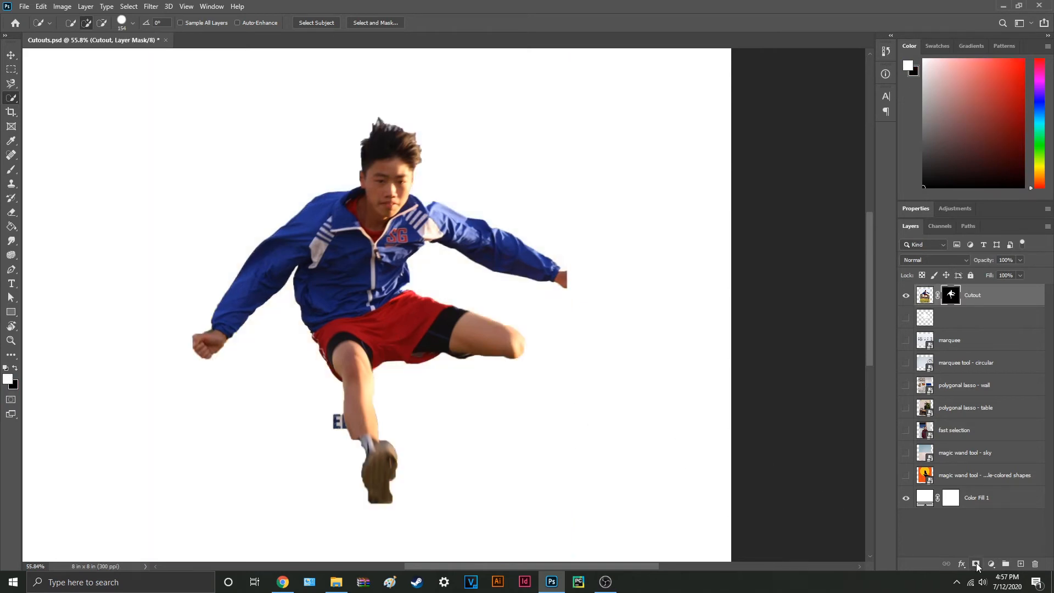
key(v)
scroll(612, 465, down, 1)
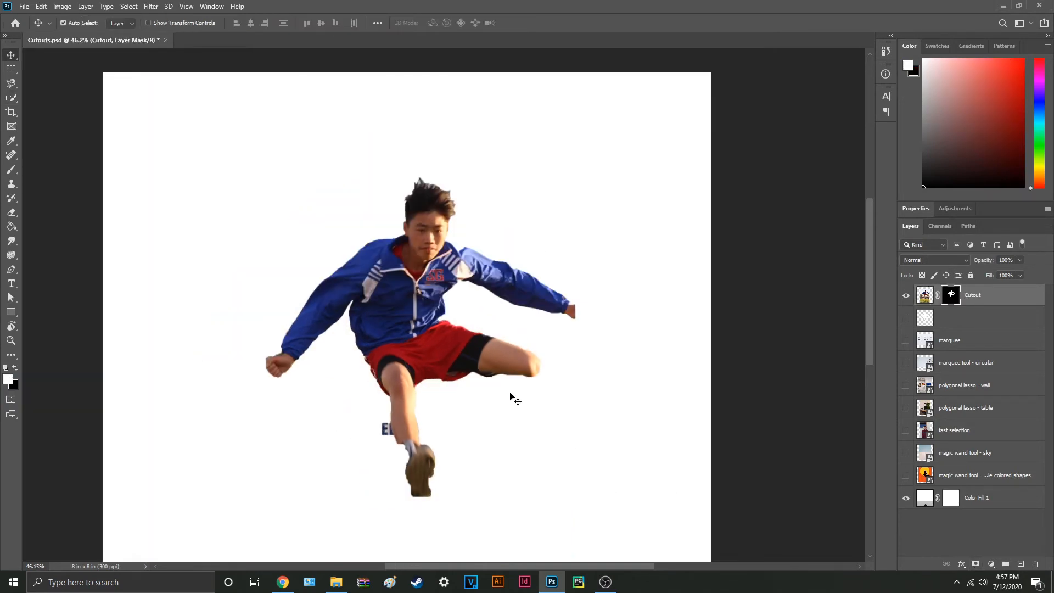
scroll(507, 399, down, 1)
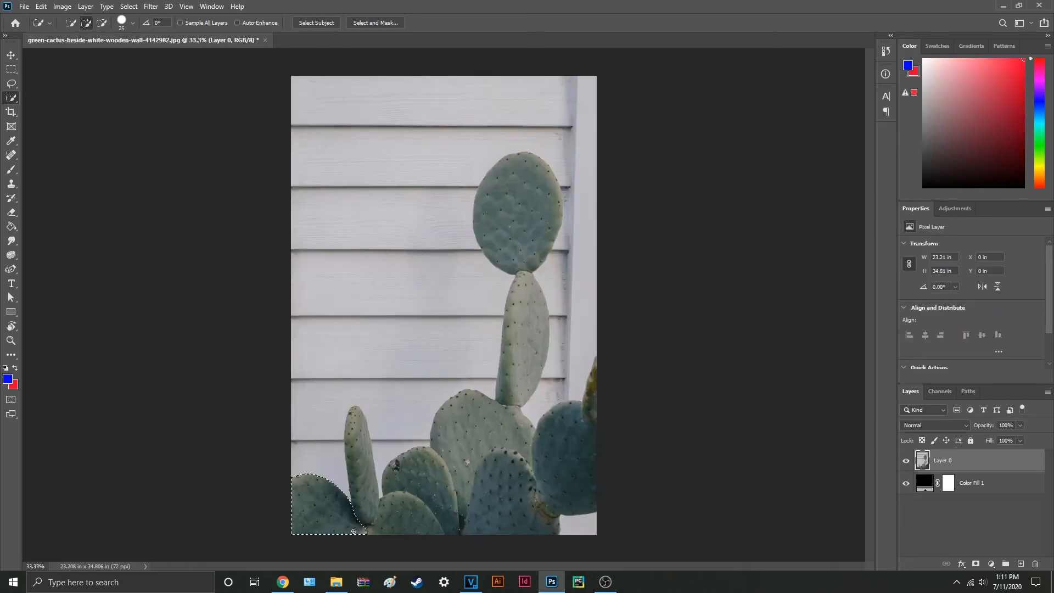
Step: Quick-select the cactus in green-cactus-beside-white-wooden-wall-4142982.jpg and mask Layer 0 with the selection
mouse_move(319, 500)
mouse_down()
mouse_move(564, 436)
mouse_move(520, 239)
mouse_up()
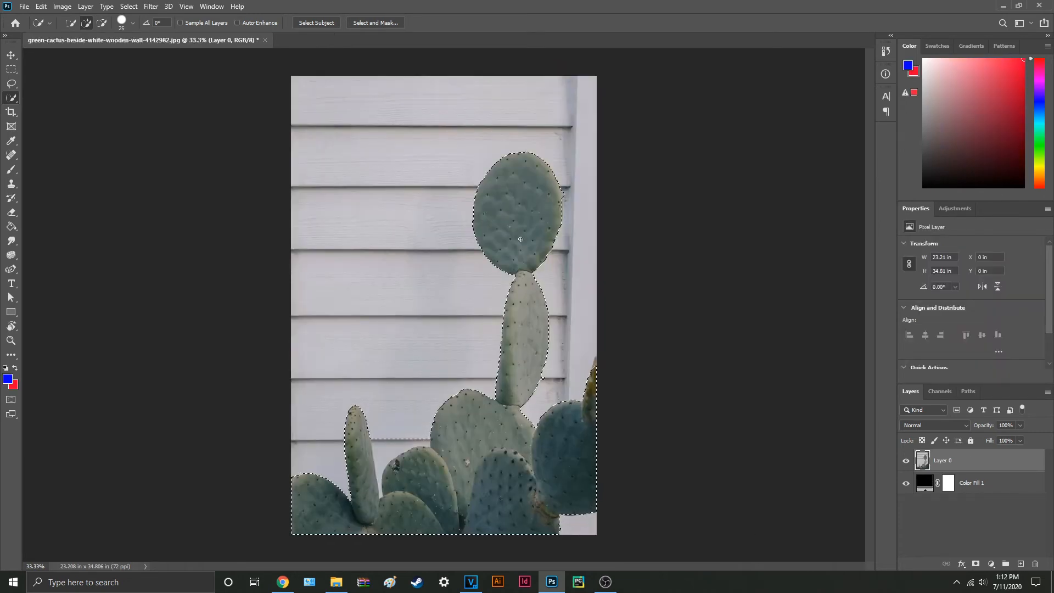
click(976, 564)
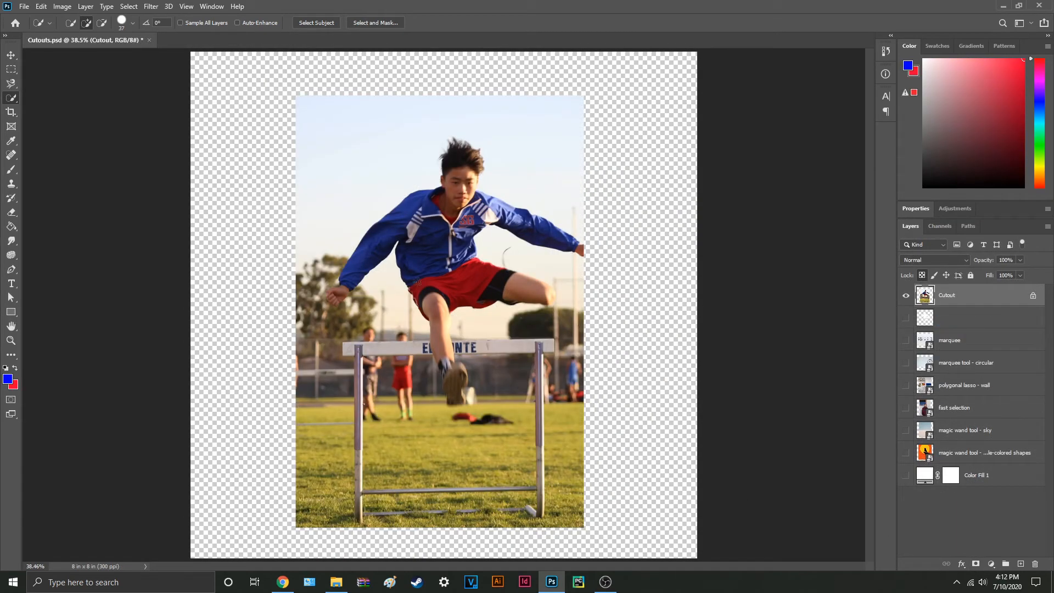
Step: Switch to the Magic Wand tool and sample the hurdler's red shorts and blue jacket on the Cutout layer by colour
right_click(11, 98)
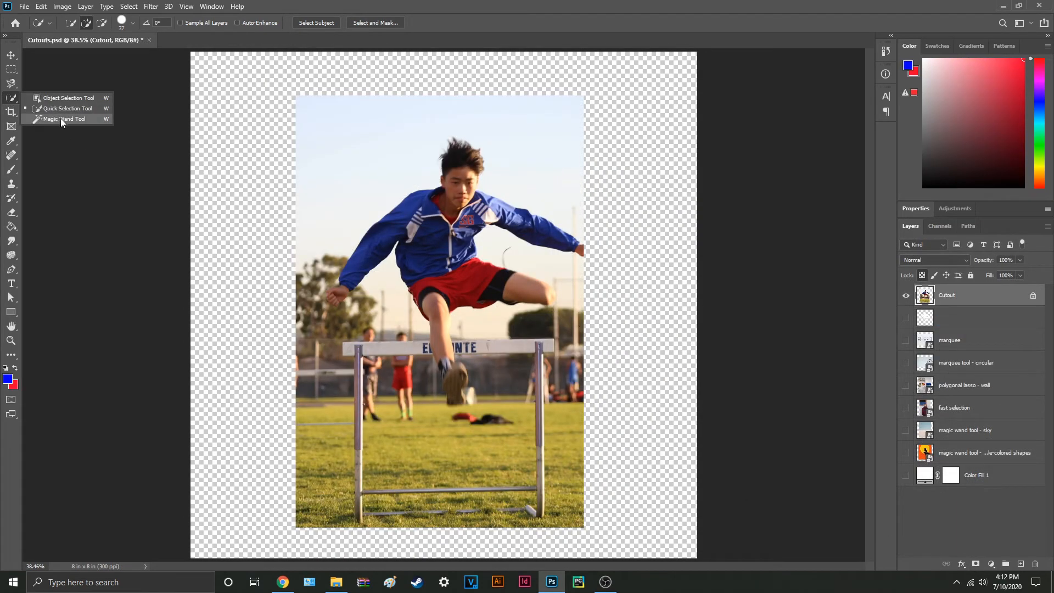
click(61, 119)
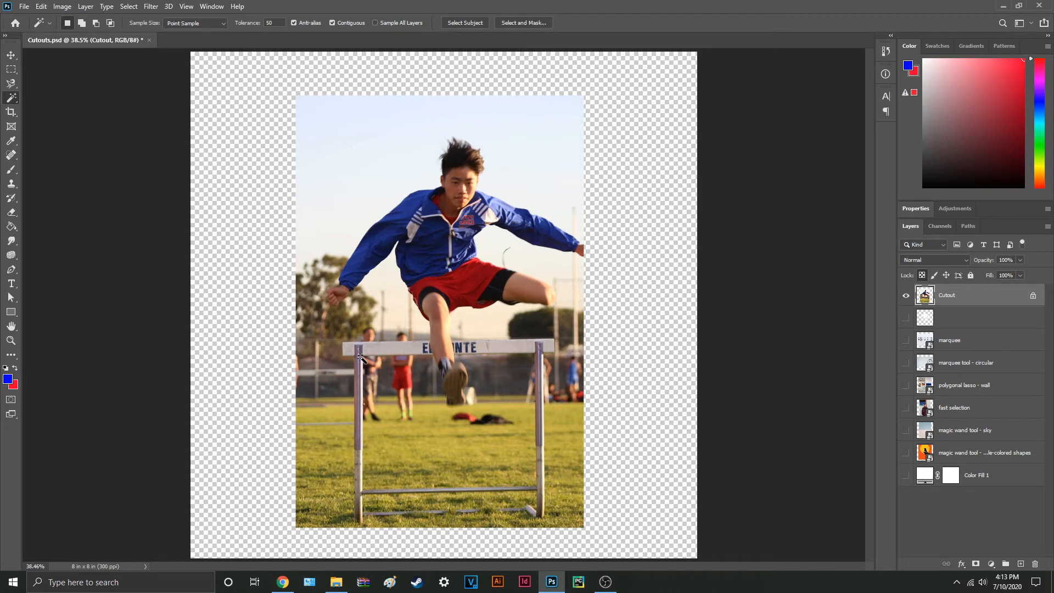
scroll(436, 297, up, 2)
click(466, 267)
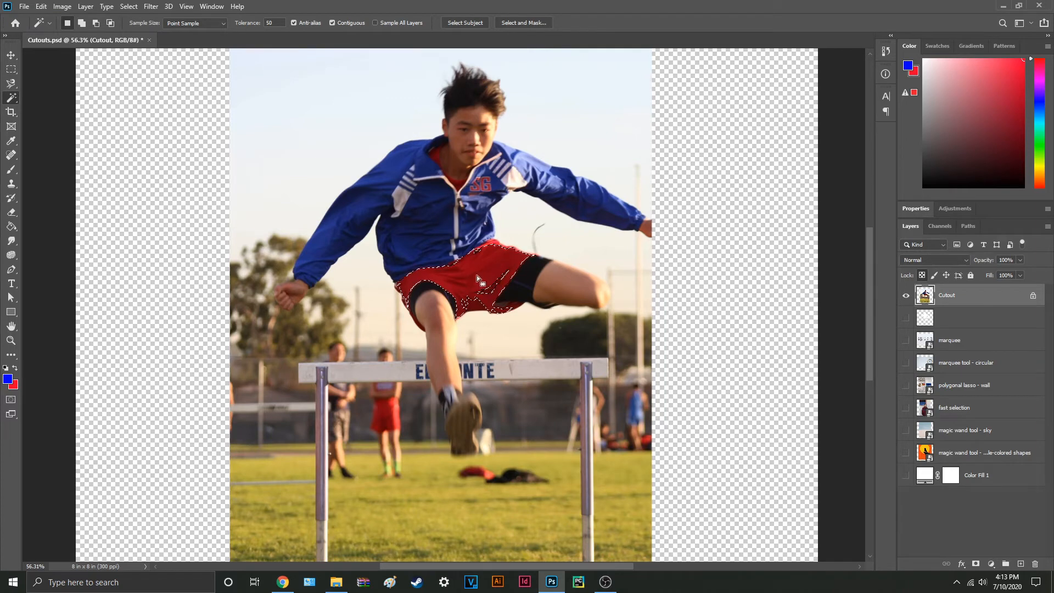
click(424, 232)
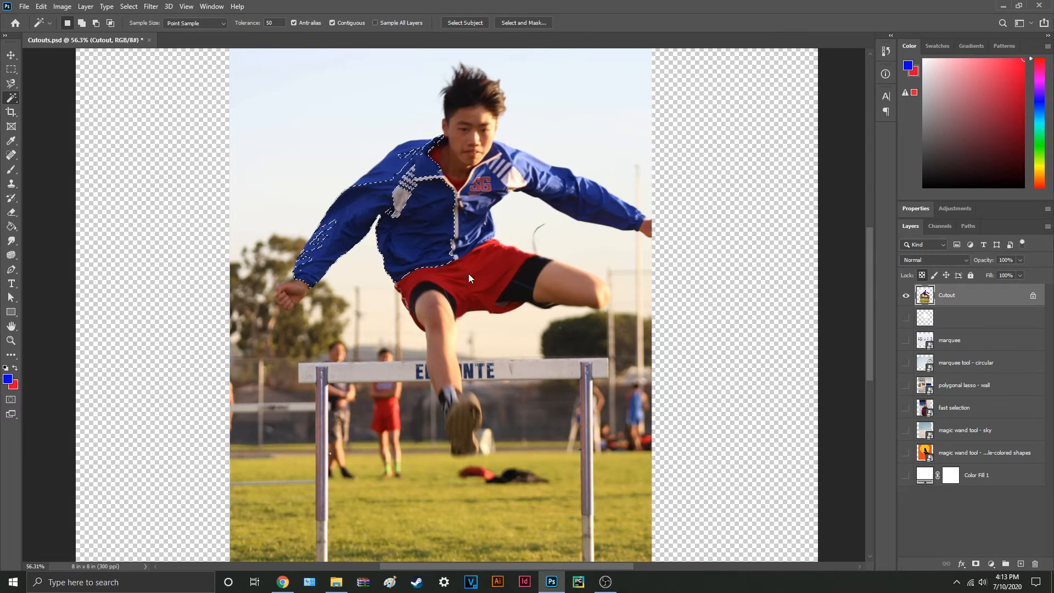
click(528, 281)
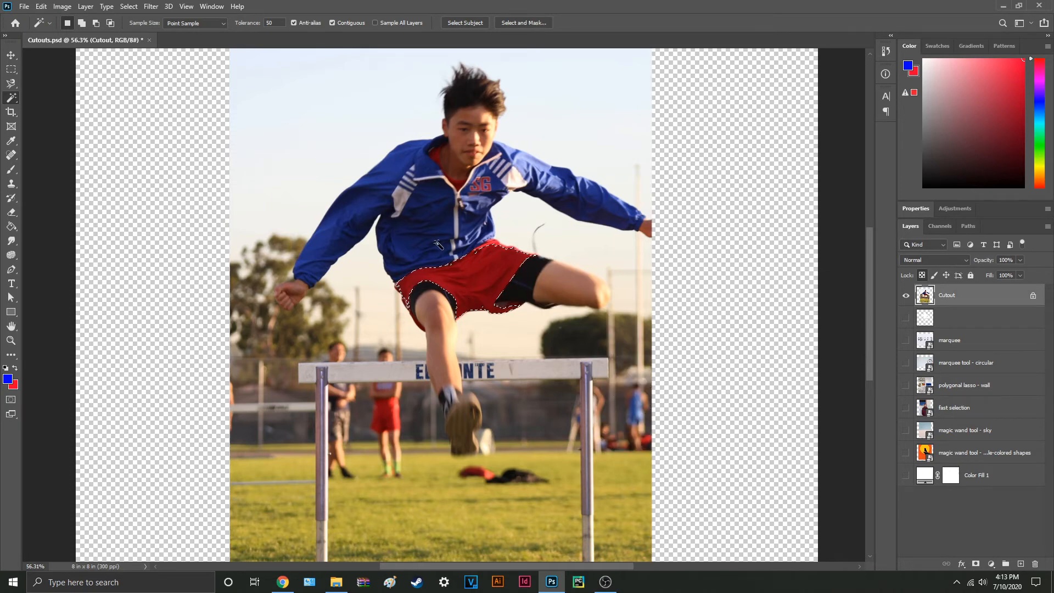
Step: Try sampling the grass below the hurdler with the Magic Wand at a tolerance of 5
scroll(397, 426, down, 3)
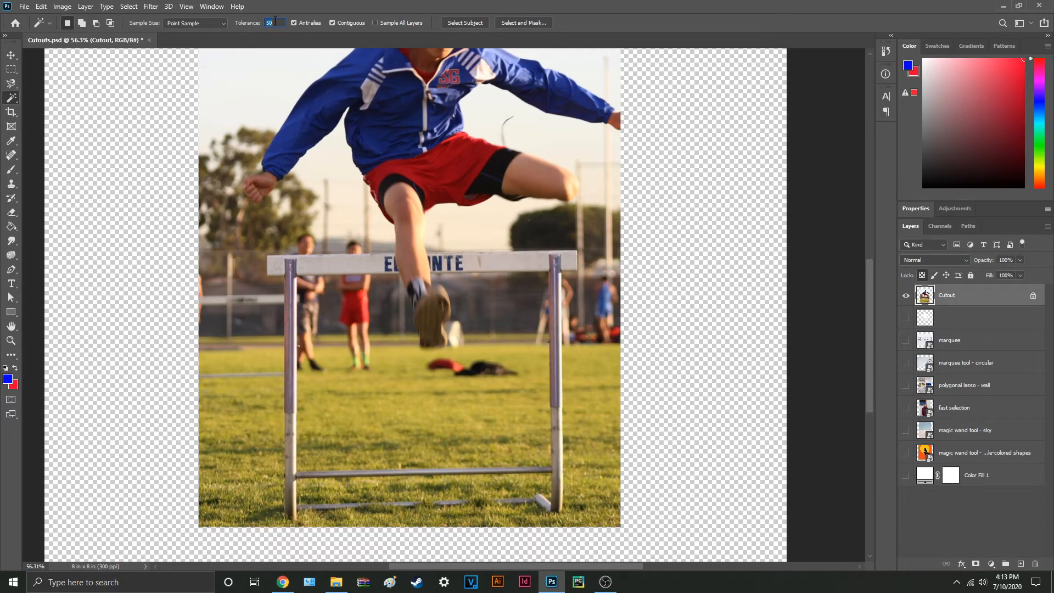
text(1)
scroll(428, 423, up, 5)
click(409, 366)
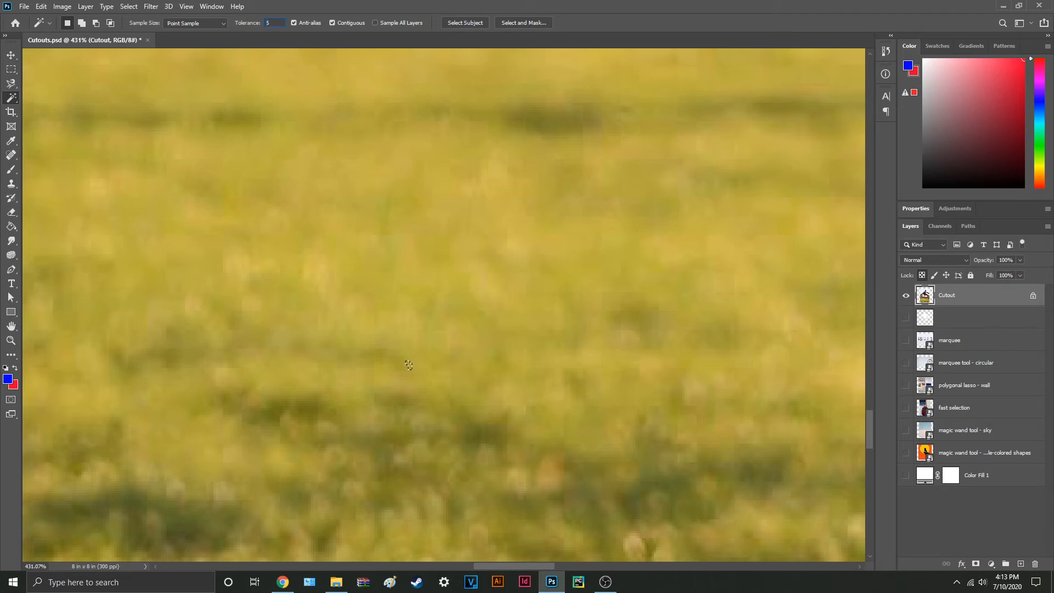
Step: Select the grass inside the hurdle frame with the Magic Wand at tolerance 50, adding the missed darker patches
scroll(461, 362, down, 6)
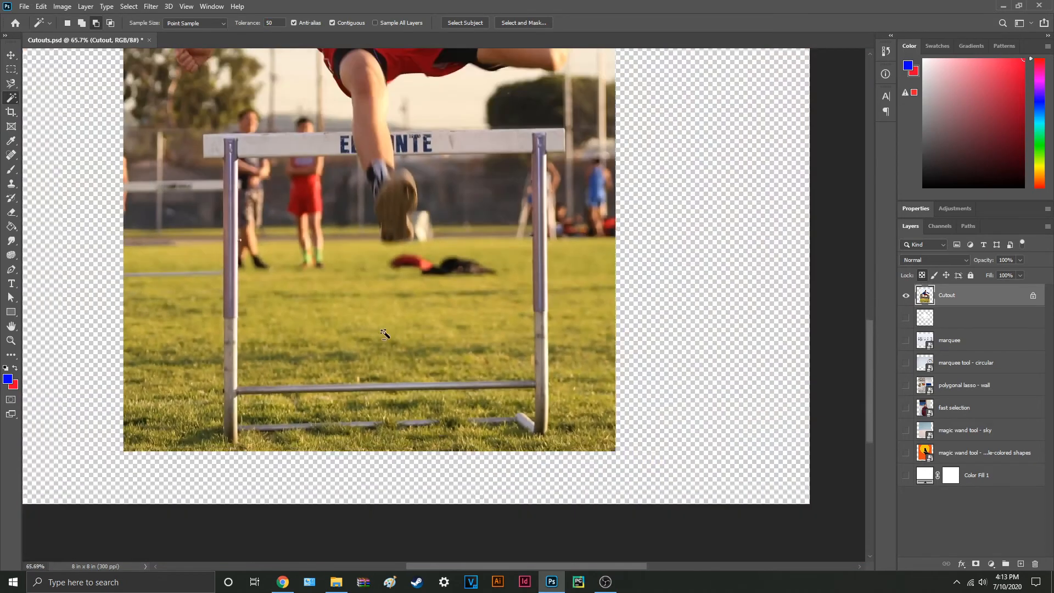
drag(385, 334, 398, 350)
click(400, 343)
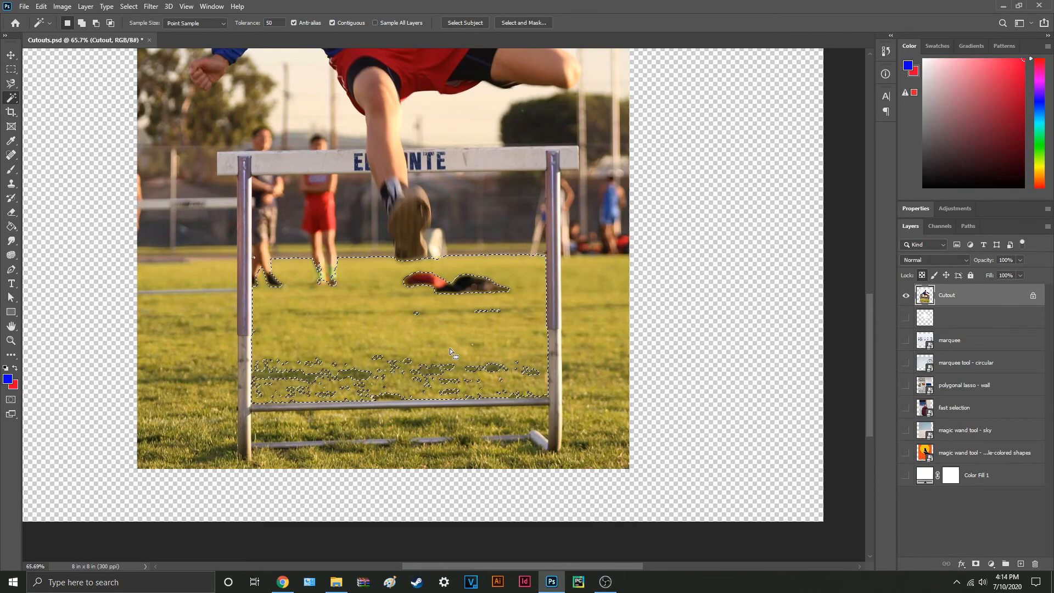
key(shift)
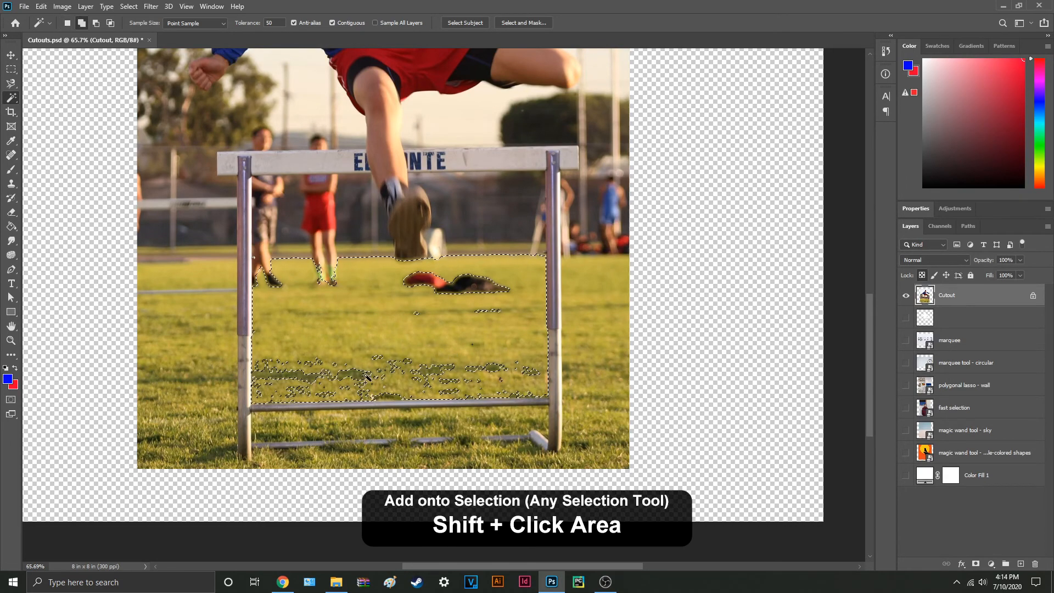
shift+click(343, 375)
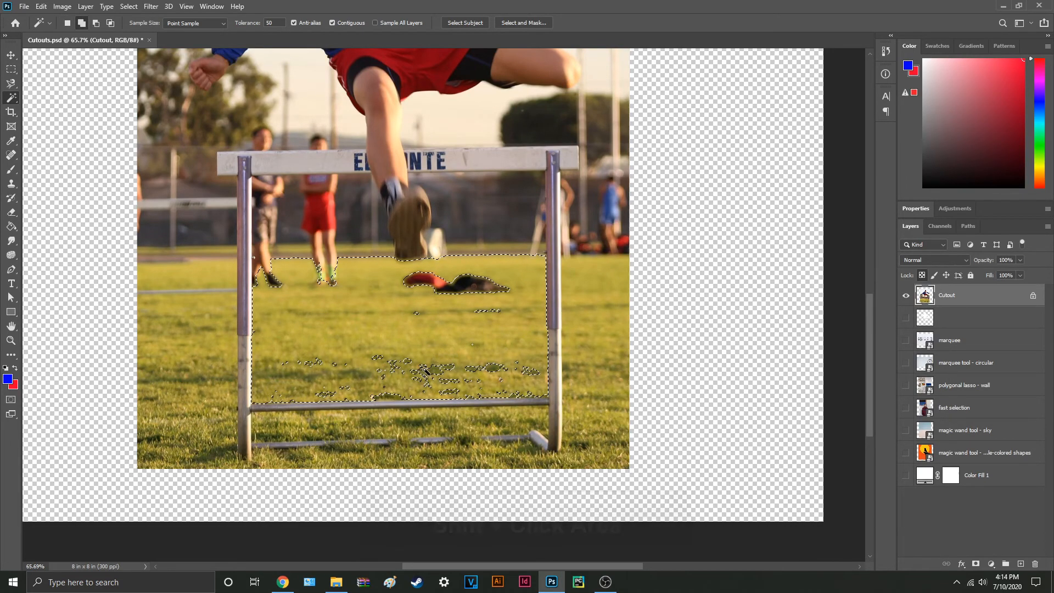
shift+click(468, 348)
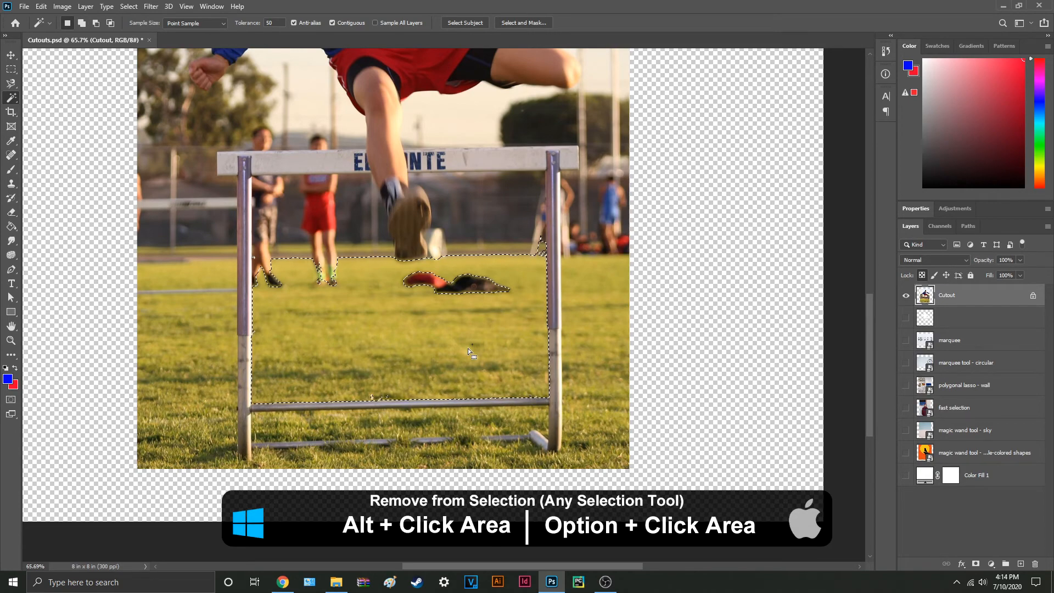
Step: Subtract the grass inside the hurdle frame from the selection and clear the remaining selection
key(alt)
alt+click(537, 379)
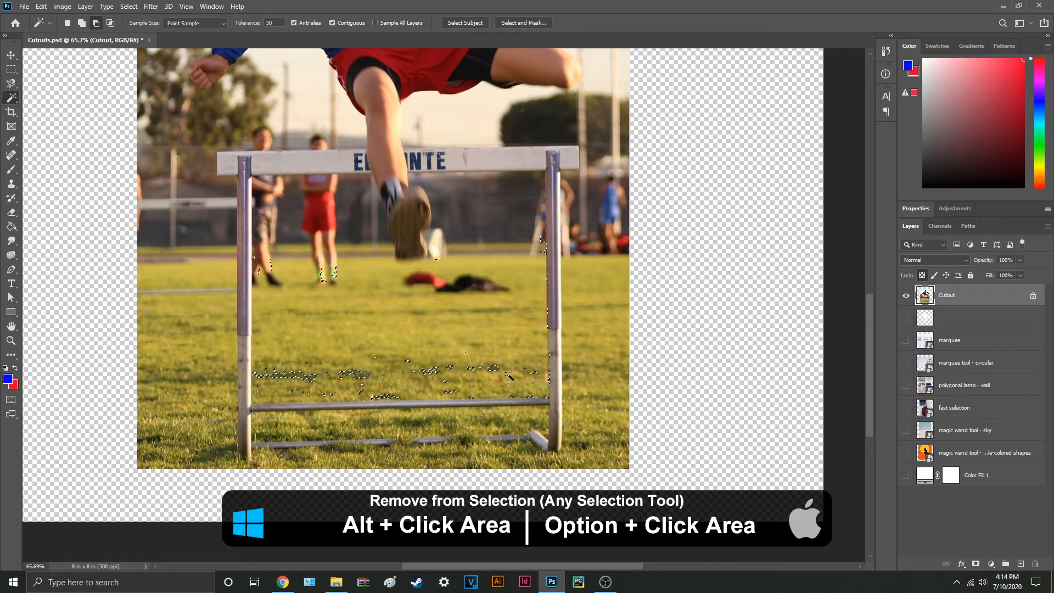
key(ctrl+d)
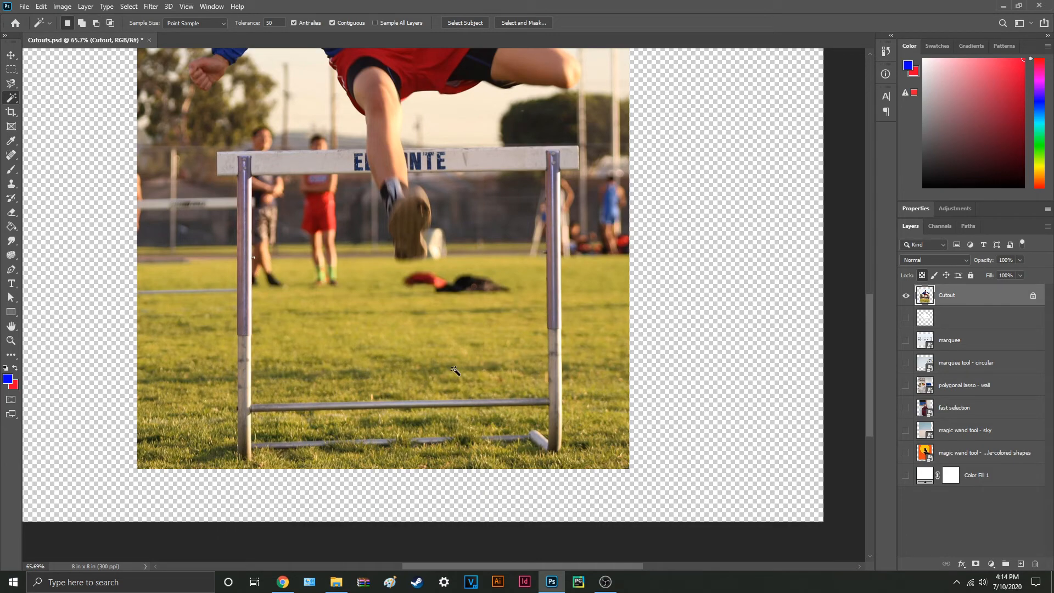
Step: Show only the simple-colored shapes layer, sample its black shapes and yellow circle with the Magic Wand, and clear the selection
alt+click(906, 454)
click(978, 458)
drag(564, 332, 599, 443)
scroll(599, 444, up, 1)
key(ctrl+0)
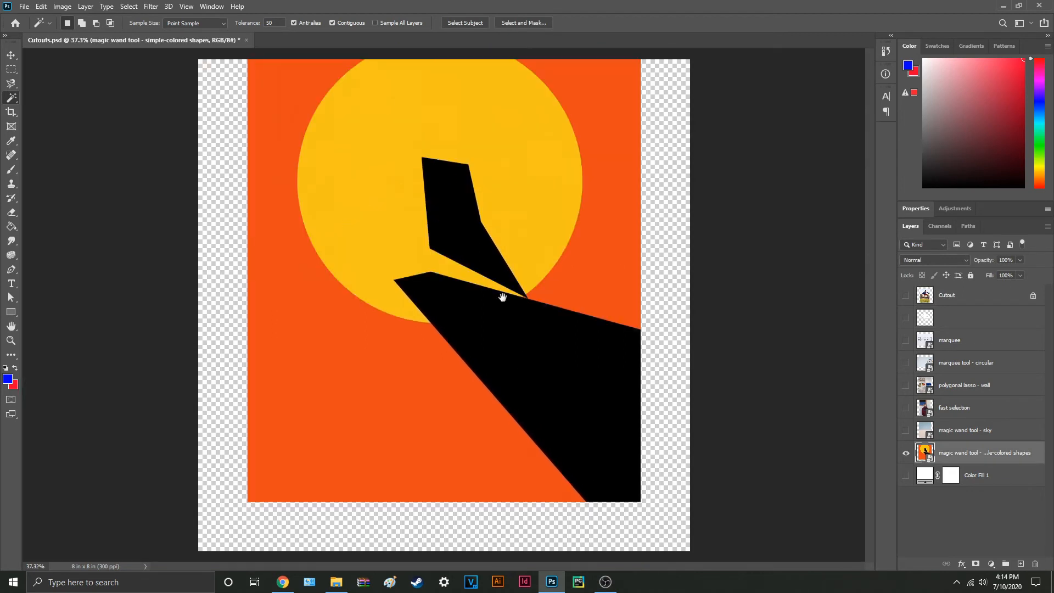
click(460, 226)
shift+click(544, 347)
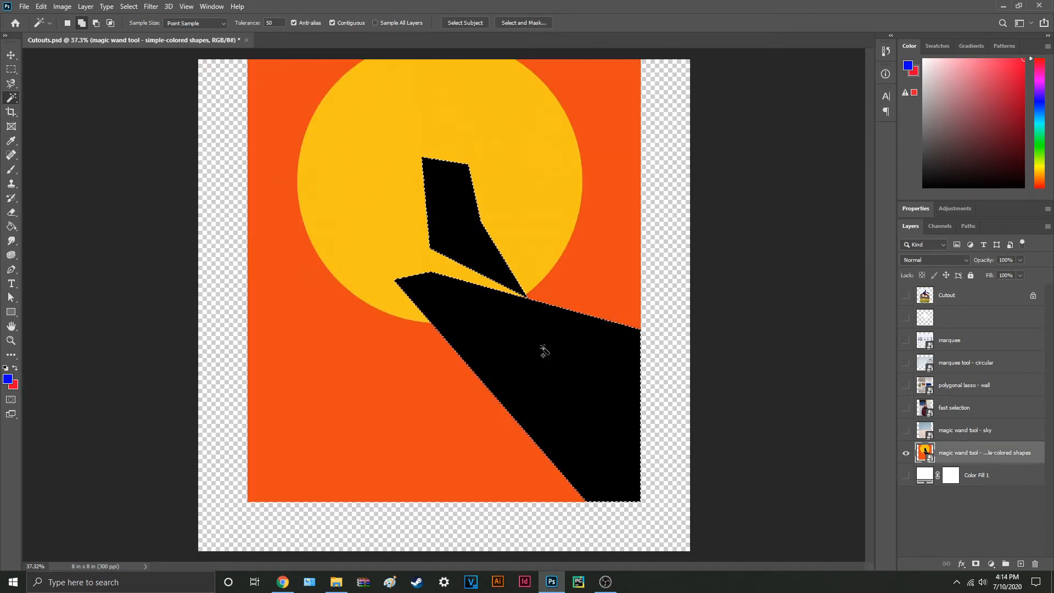
shift+click(501, 185)
key(ctrl+d)
Step: Show only the magic wand tool - sky layer, sample the blue sky with the Magic Wand and deselect
alt+click(906, 430)
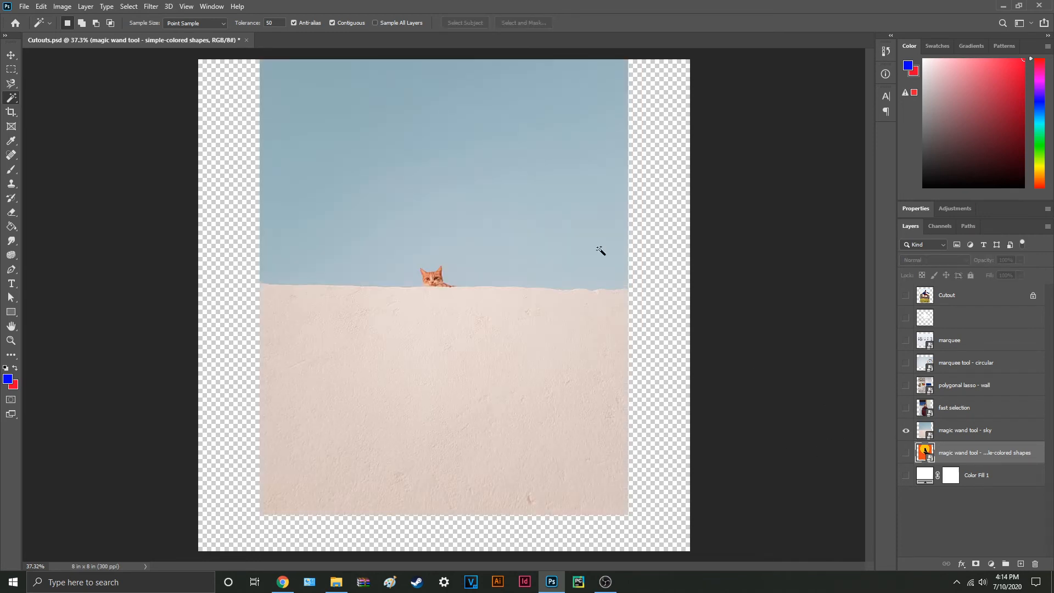
click(965, 431)
click(560, 220)
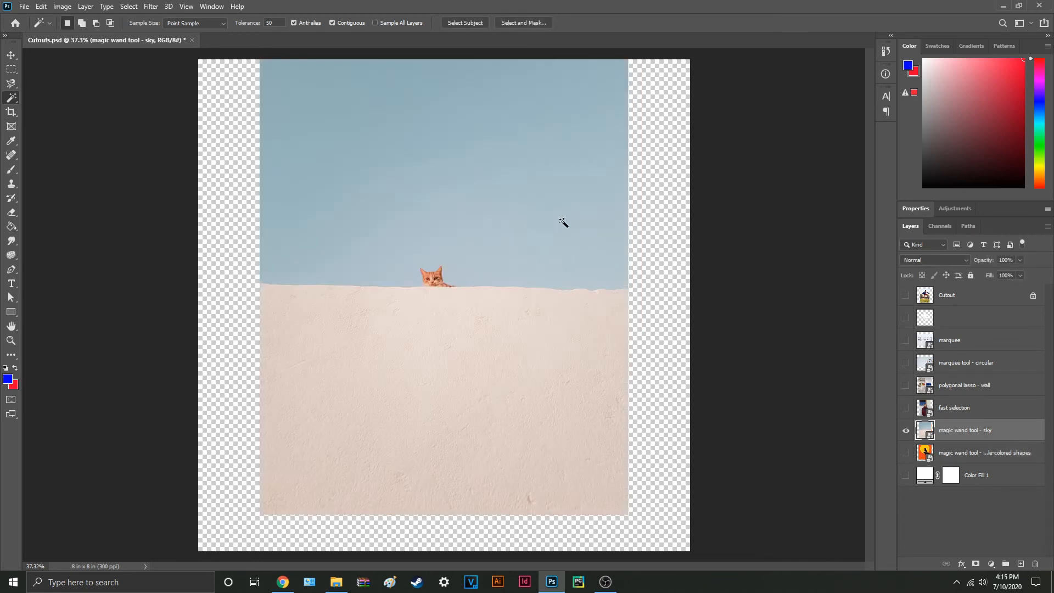
key(ctrl+d)
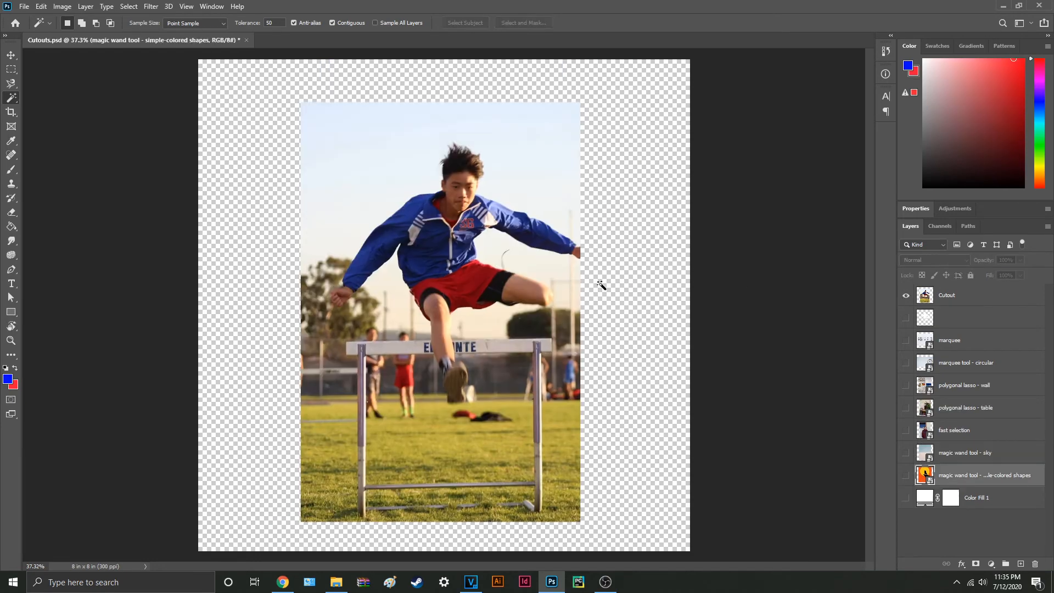
Step: Draw a closed Pen tool path with straight and curved segments on the empty canvas beside the hurdler photo
click(11, 269)
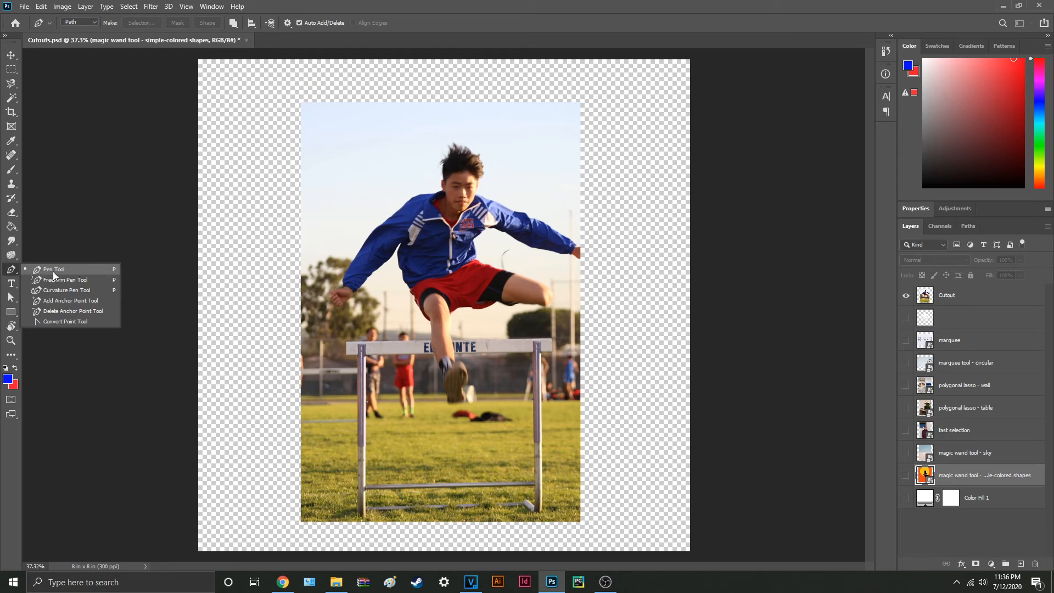
click(81, 271)
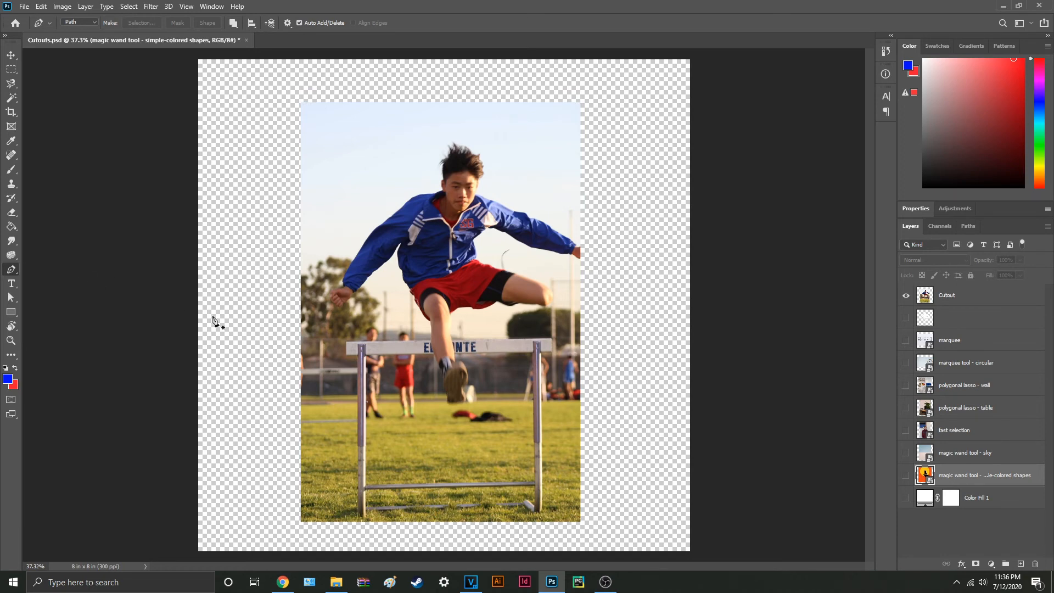
scroll(241, 331, up, 3)
click(228, 319)
click(260, 257)
click(303, 319)
drag(276, 362, 185, 315)
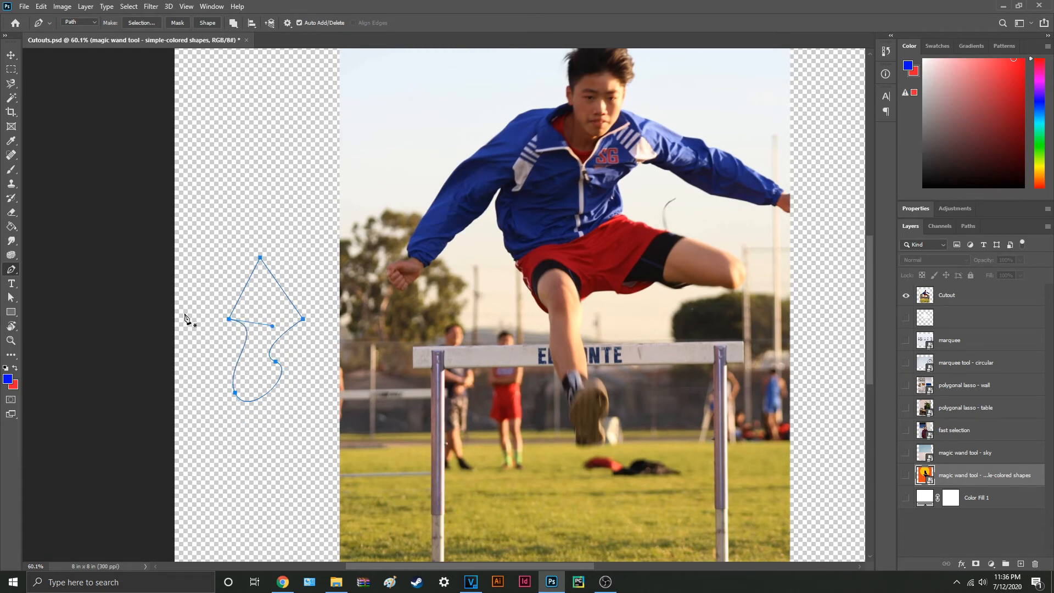
Step: Convert the closed pen path beside the hurdler photo into a selection
scroll(258, 297, up, 2)
click(262, 241)
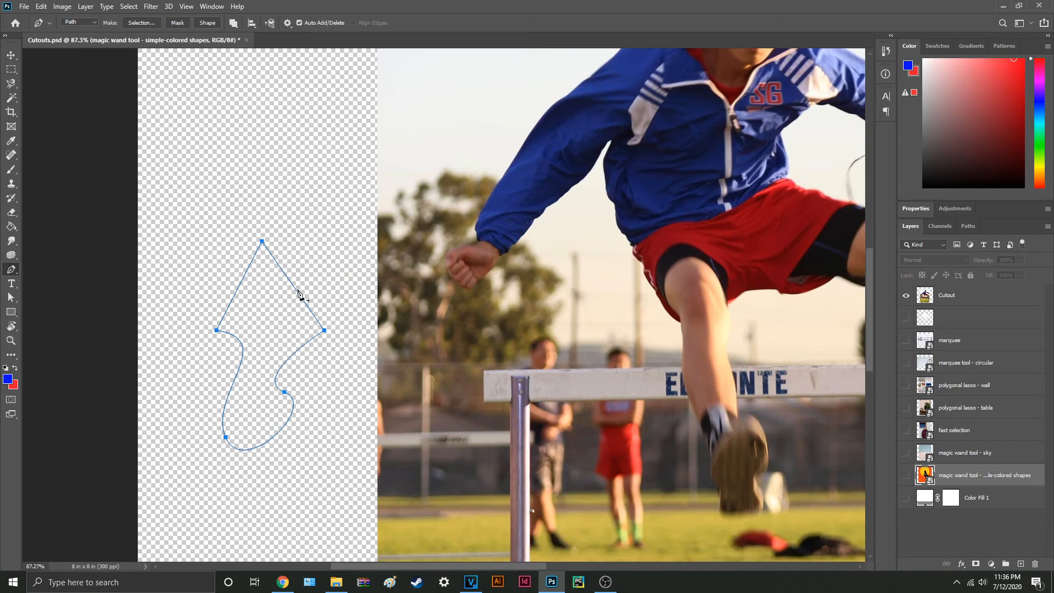
key(ctrl)
key(ctrl)
key(ctrl)
click(141, 24)
click(571, 159)
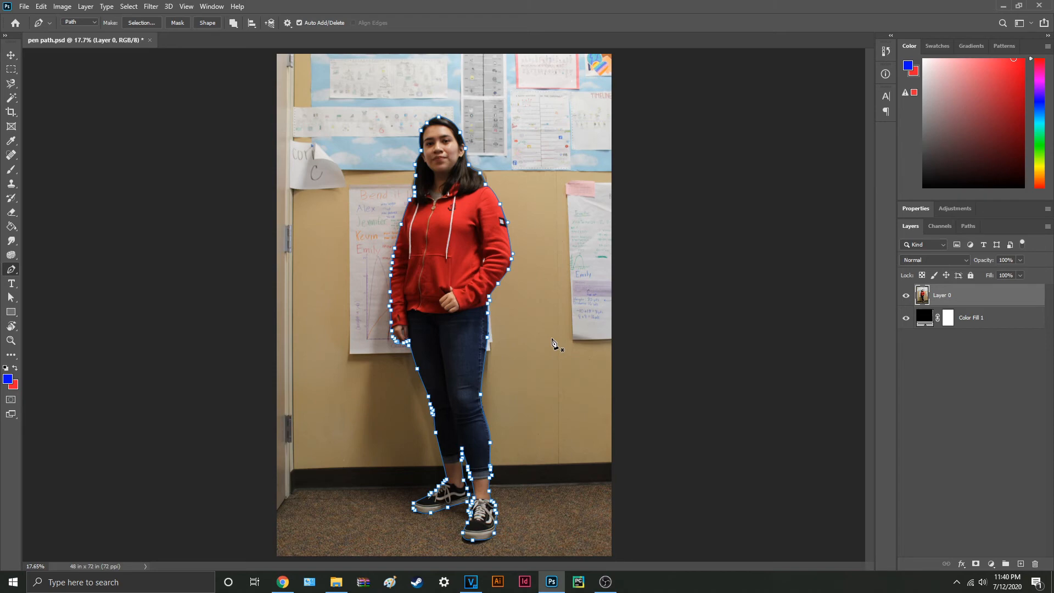
Step: In pen path.psd, convert the path around the standing girl into a selection and mask Layer 0 with it
key(ctrl+Return)
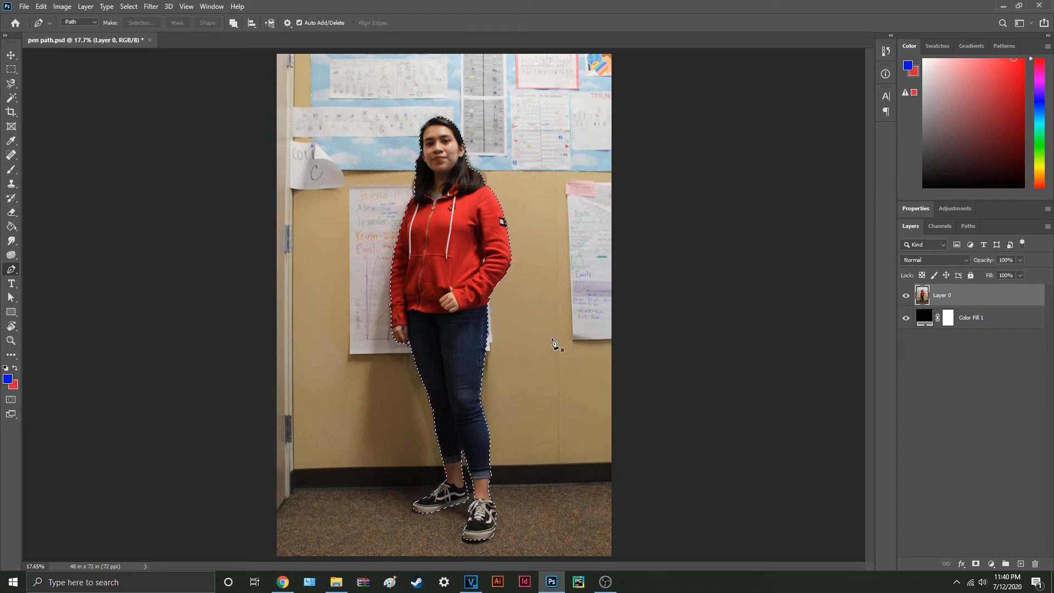
click(976, 564)
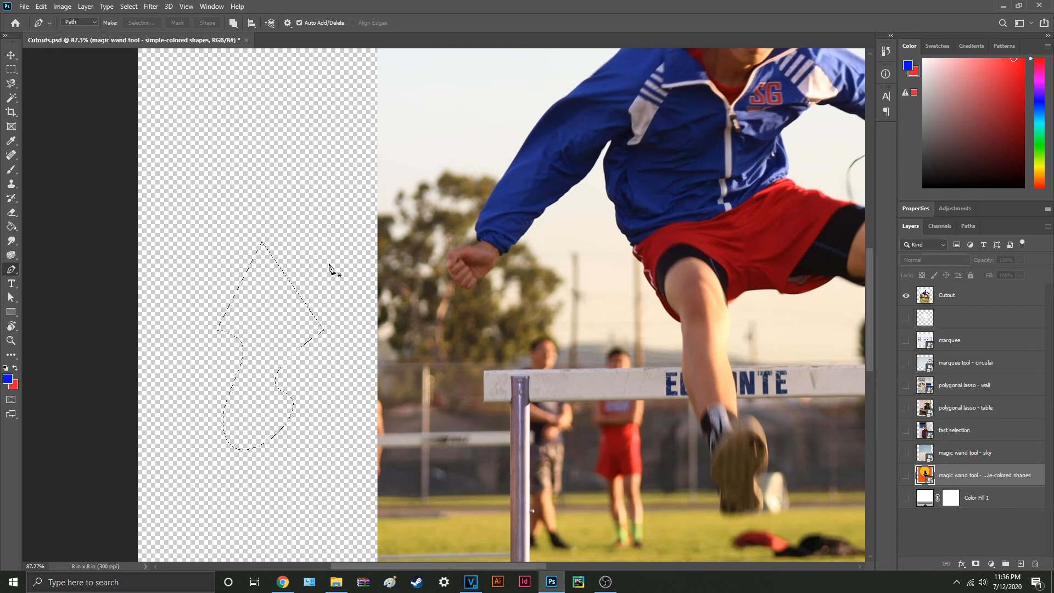
Step: Start a Pen tool path in Cutouts.psd from the hurdler's shorts down the front leg and under the shoe
key(ctrl+0)
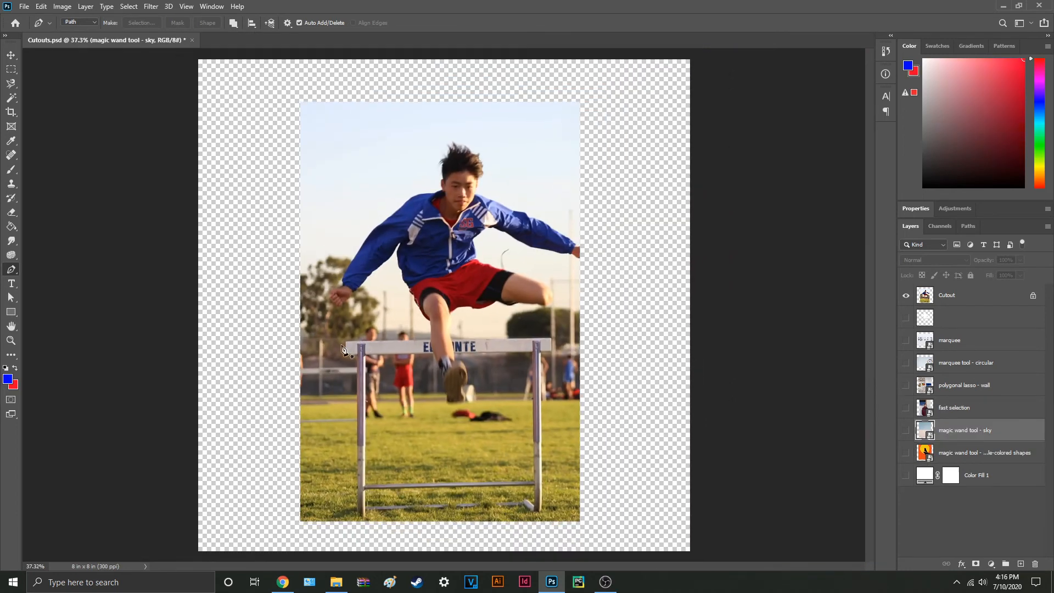
right_click(11, 269)
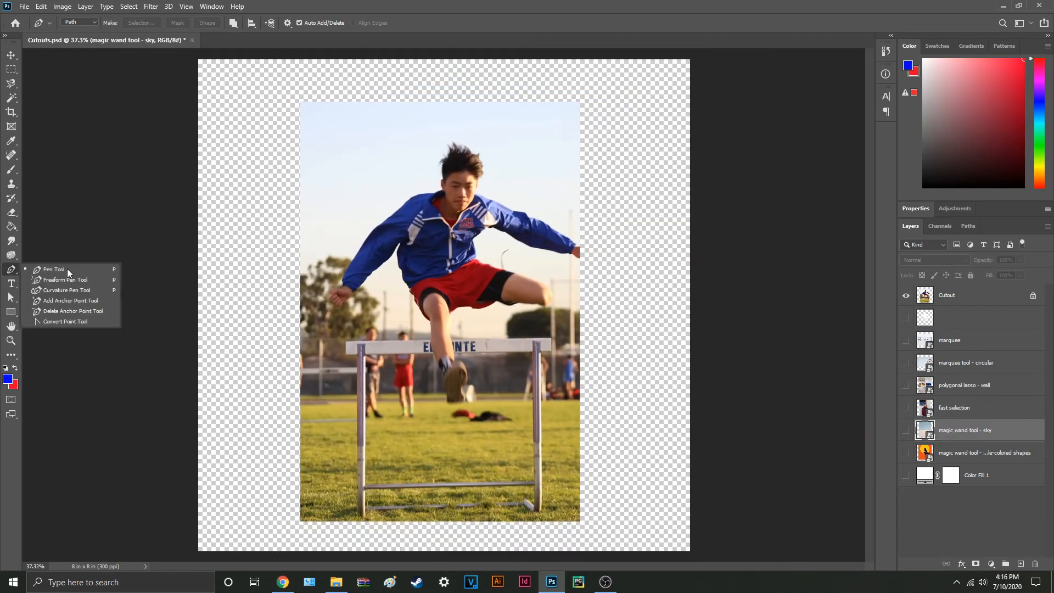
click(102, 268)
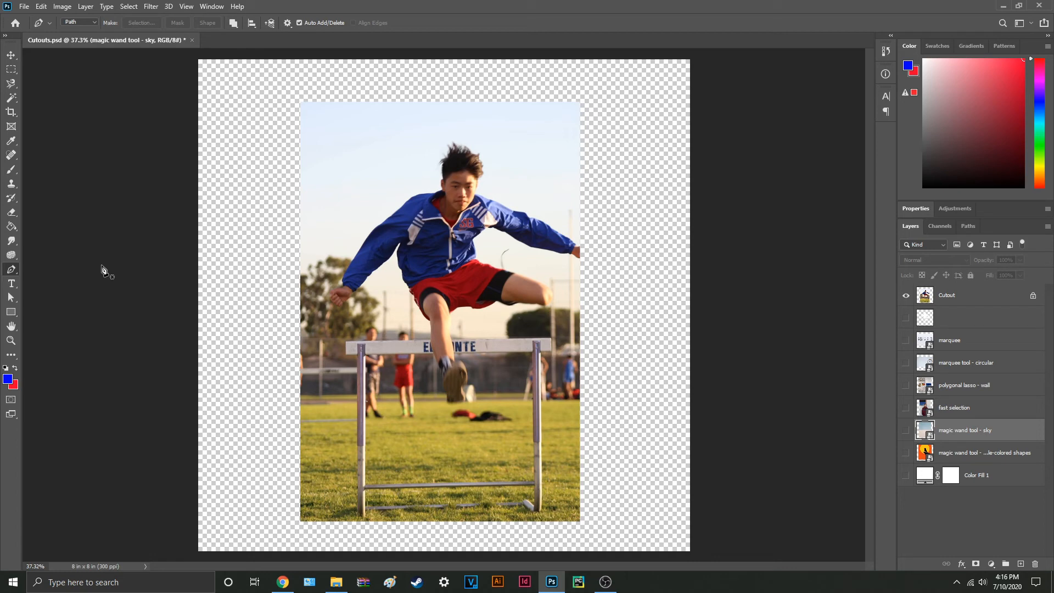
scroll(331, 295, up, 2)
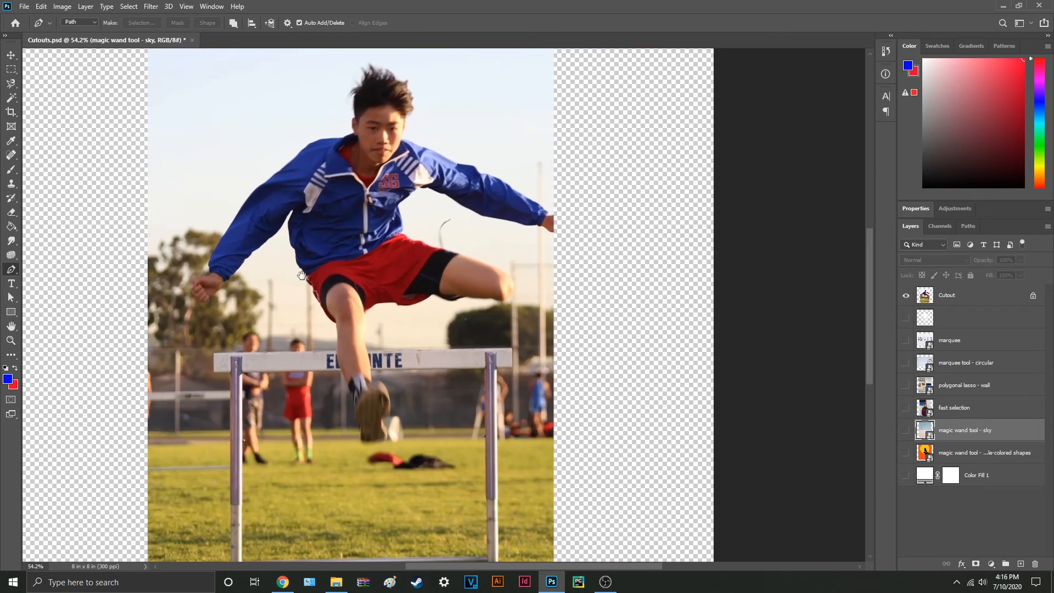
click(304, 273)
click(336, 324)
click(342, 386)
click(361, 422)
click(367, 454)
drag(353, 406, 284, 327)
click(369, 363)
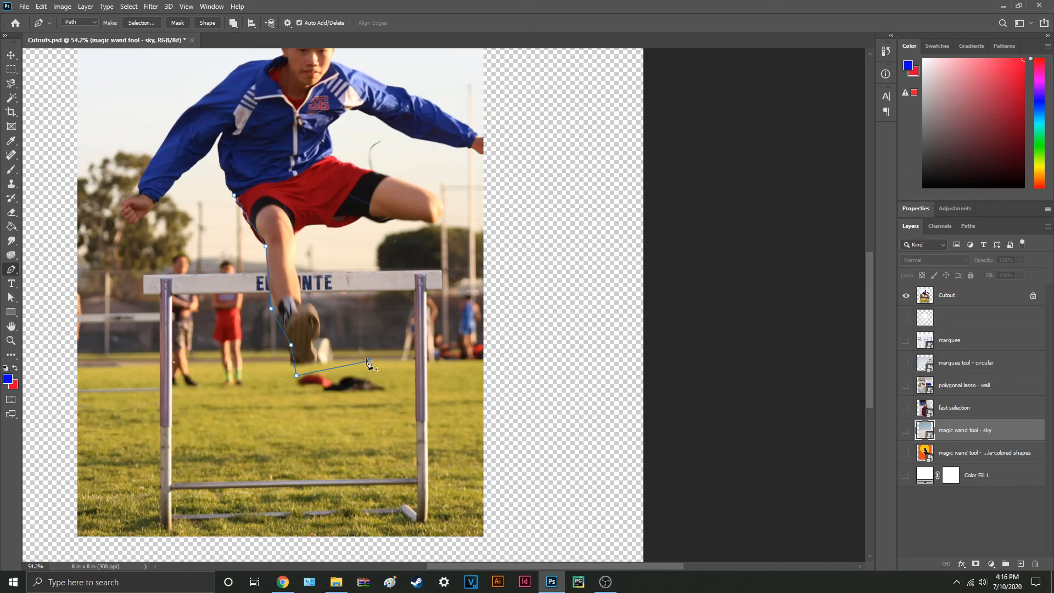
Step: Continue the path upward past the hurdle's crossbar, adding a curved segment to the right of the front leg
click(369, 324)
click(340, 273)
click(311, 225)
drag(300, 226, 353, 261)
click(366, 246)
scroll(366, 246, up, 5)
alt+click(329, 279)
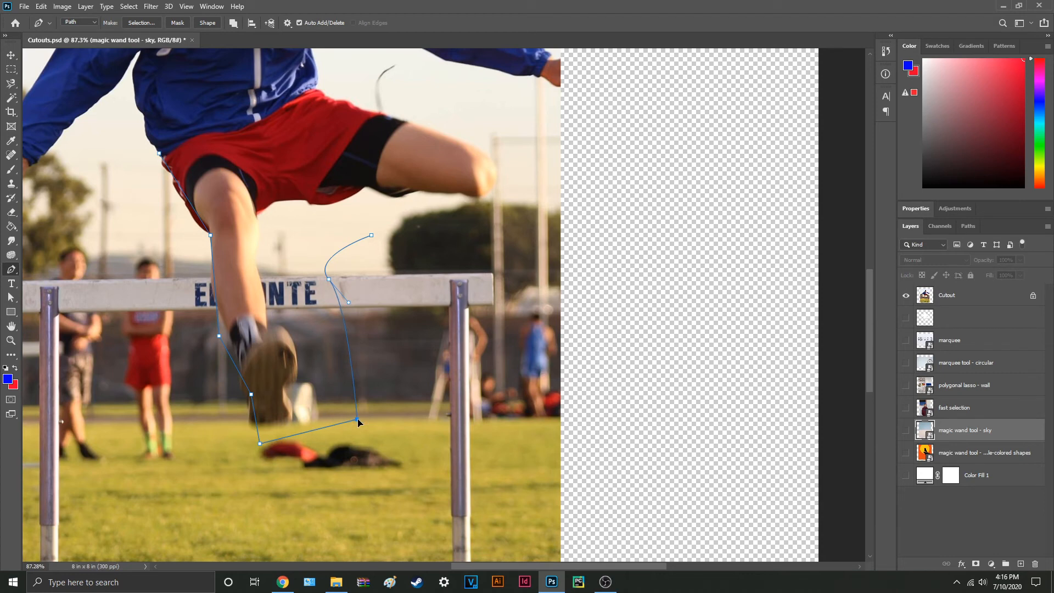
Step: Move the path's anchor at the grass edge and adjust the curve handles of the crossbar anchor
drag(376, 421, 358, 420)
click(372, 235)
ctrl+click(329, 280)
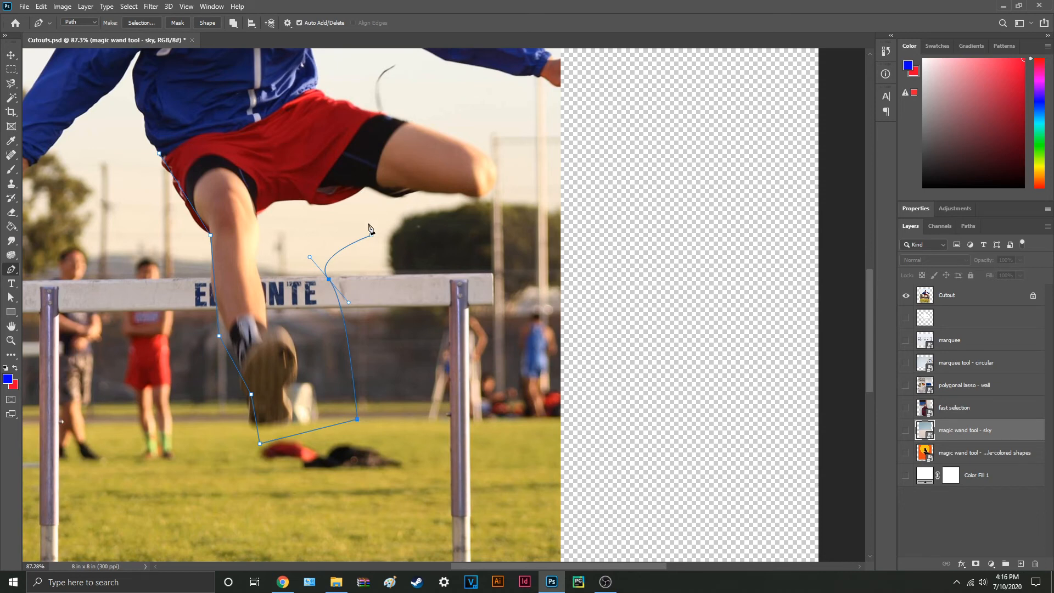
alt+click(329, 279)
drag(329, 280, 314, 257)
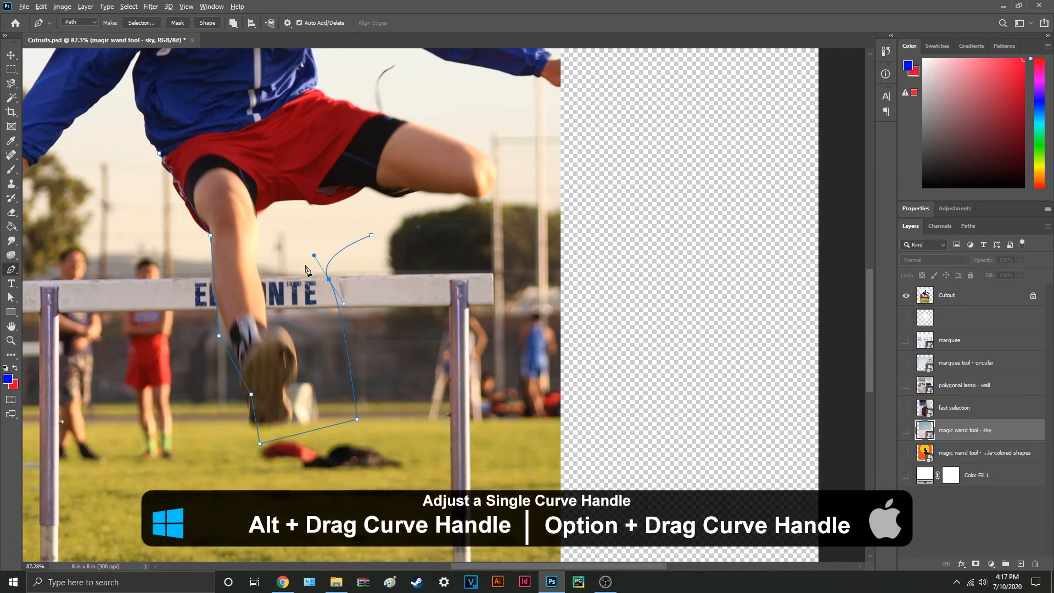
mouse_move(314, 255)
mouse_down()
mouse_move(267, 191)
mouse_move(319, 260)
mouse_up()
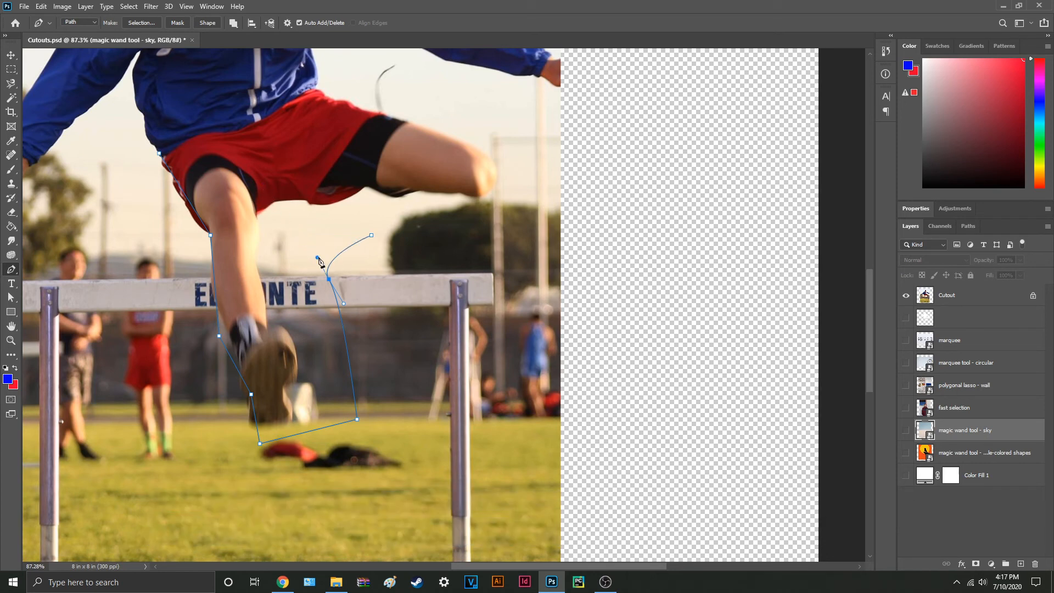
Step: Reset the crossbar anchor to a raised corner point and extend the path with straight segments down to the grass
alt+click(330, 279)
mouse_move(329, 279)
mouse_down()
mouse_move(295, 257)
mouse_move(349, 284)
mouse_move(331, 262)
mouse_up()
click(415, 270)
click(392, 307)
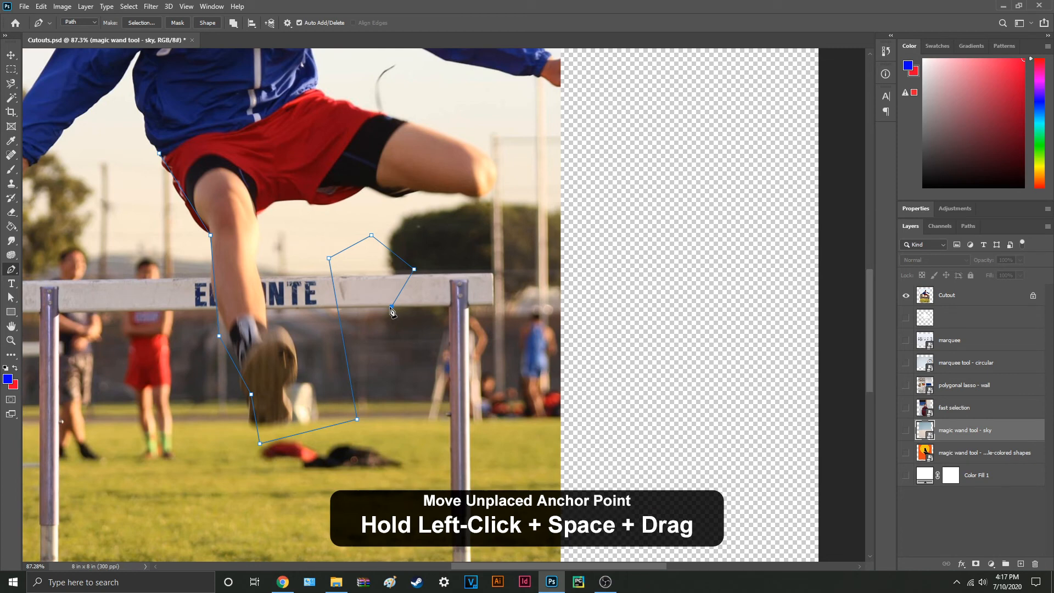
drag(388, 309, 417, 351)
click(442, 416)
drag(381, 468, 401, 394)
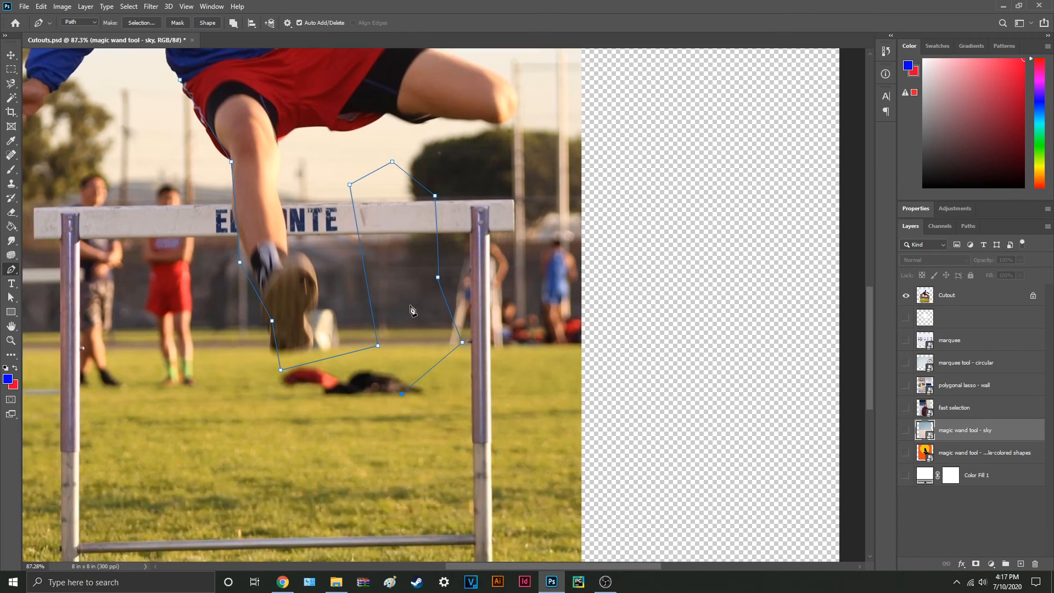
Step: Draw a 407 by 237 px rectangle shape on the grass inside the hurdle frame
drag(399, 360, 399, 322)
key(u)
drag(235, 380, 431, 495)
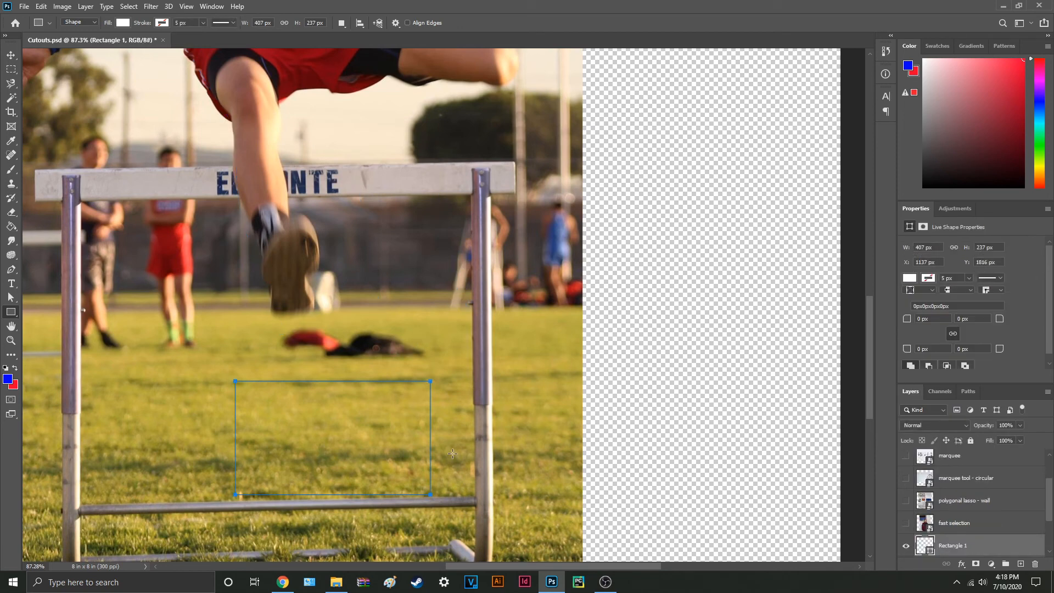
key(v)
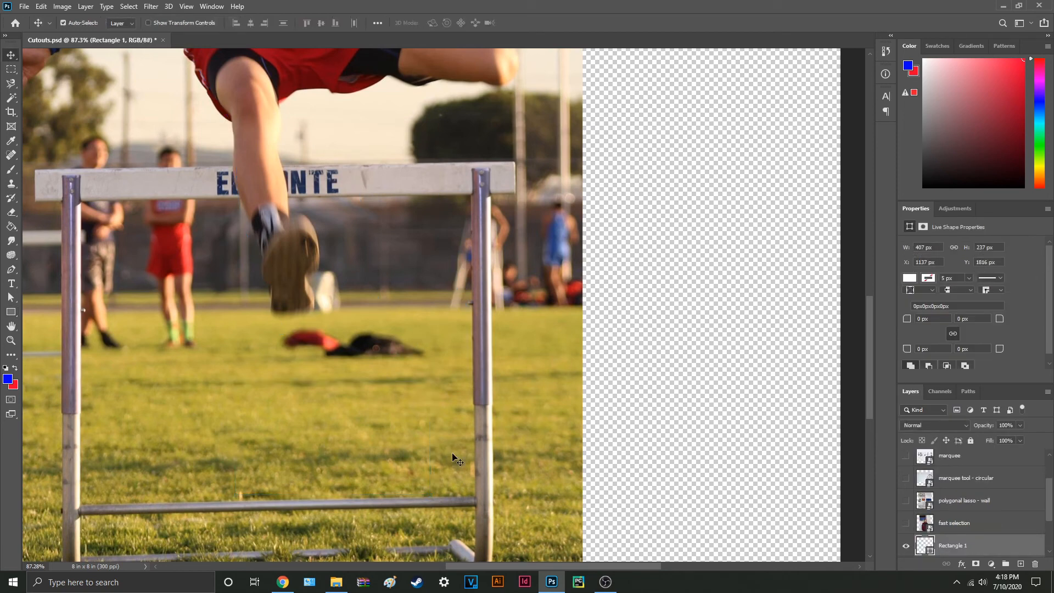
Step: Reactivate the unfinished Work Path and select it on the canvas with its anchor points
click(977, 394)
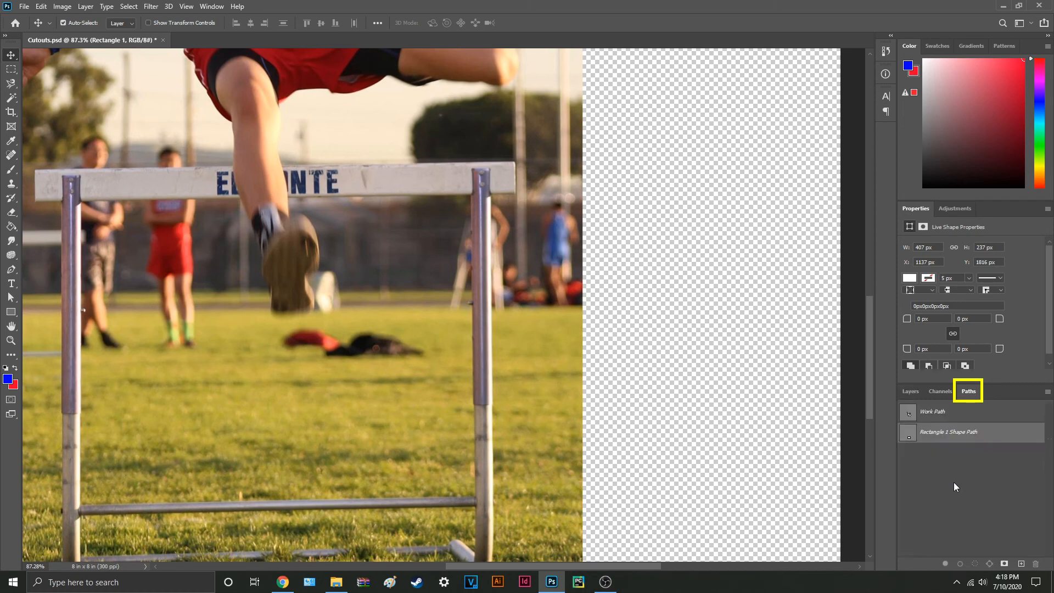
click(949, 417)
key(p)
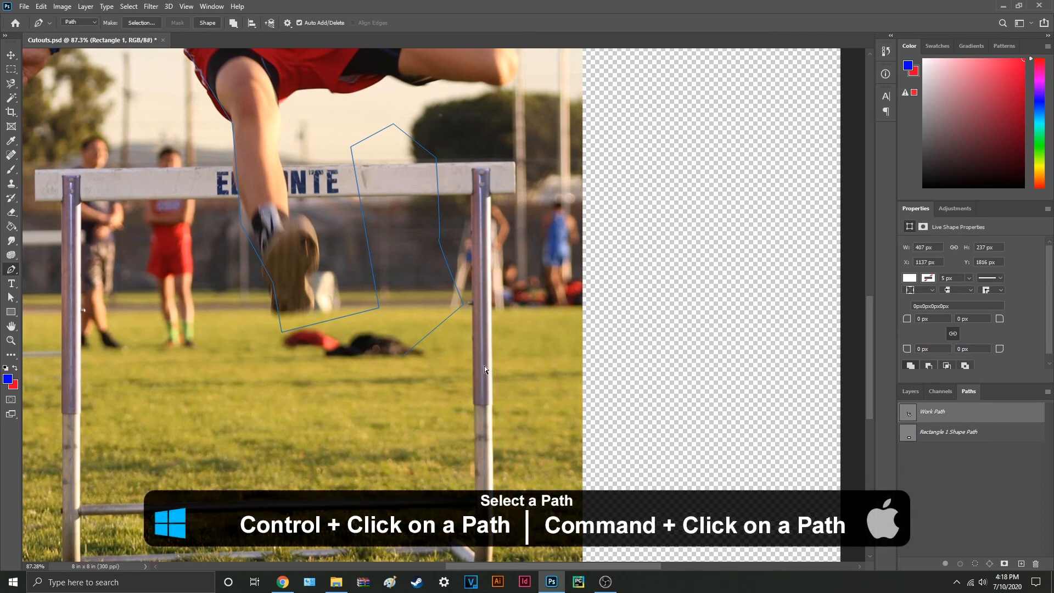
ctrl+click(424, 337)
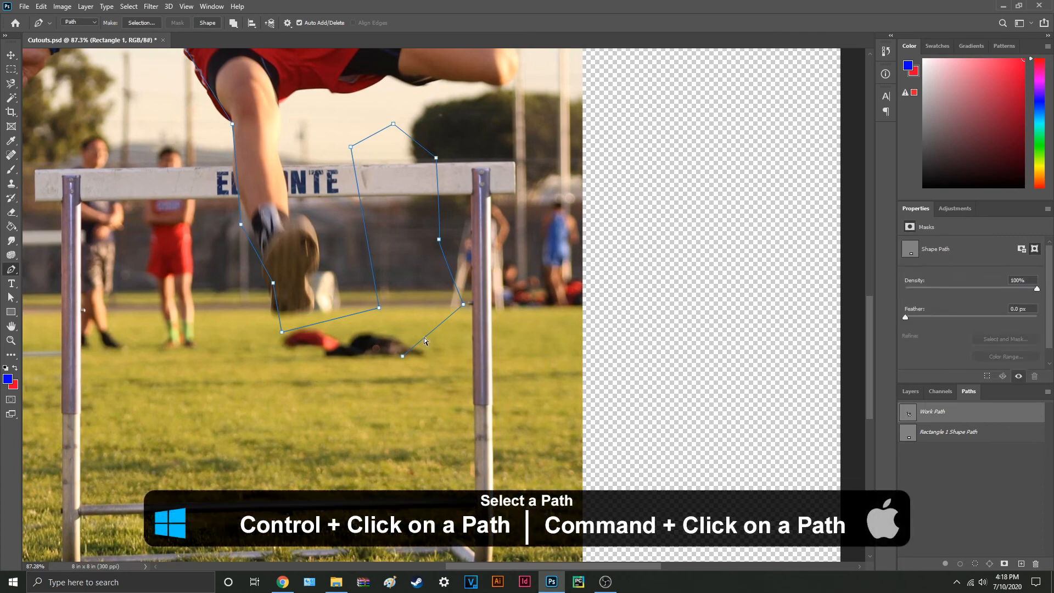
Step: Continue the Work Path from its last anchor across the grass and up to the background runner in red shorts
click(403, 357)
click(322, 421)
click(203, 377)
click(180, 306)
click(164, 243)
click(172, 217)
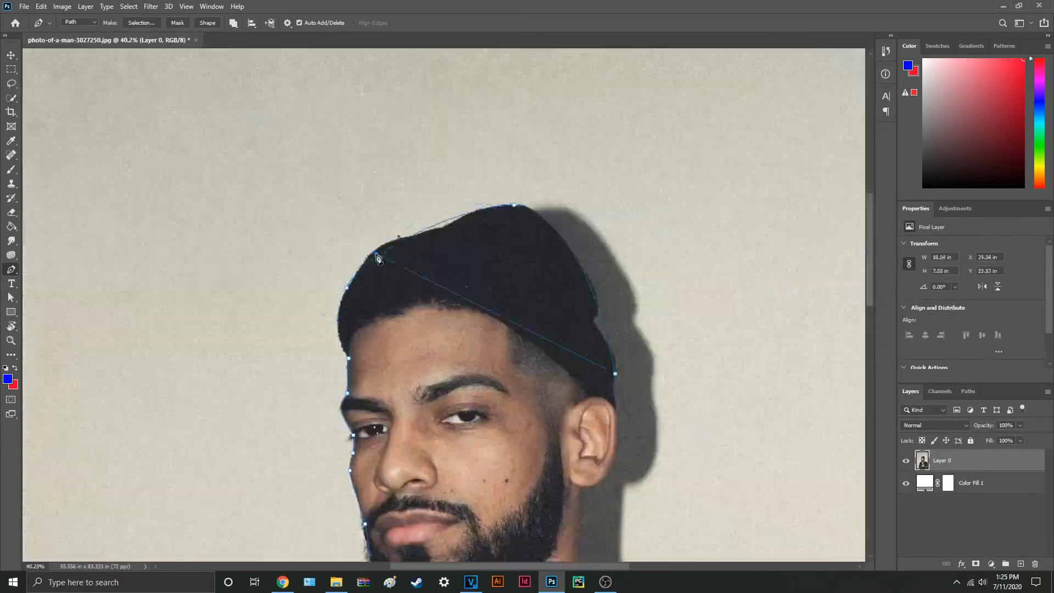
Step: Convert the finished pen outline of the man in the beanie into a selection and mask Layer 0 with it
scroll(423, 439, up, 3)
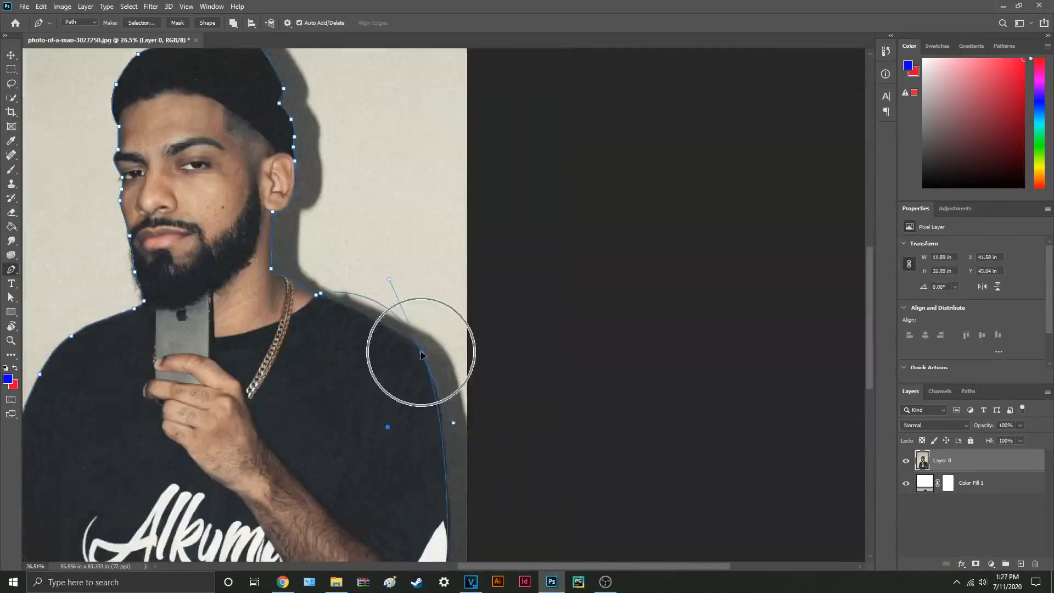
key(ctrl+0)
key(ctrl+Return)
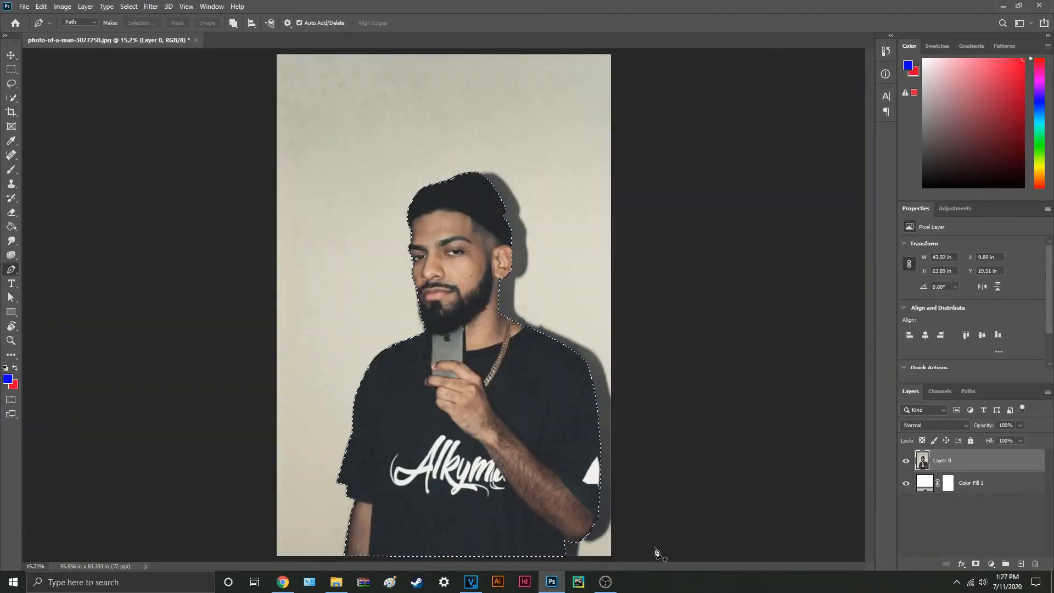
click(976, 564)
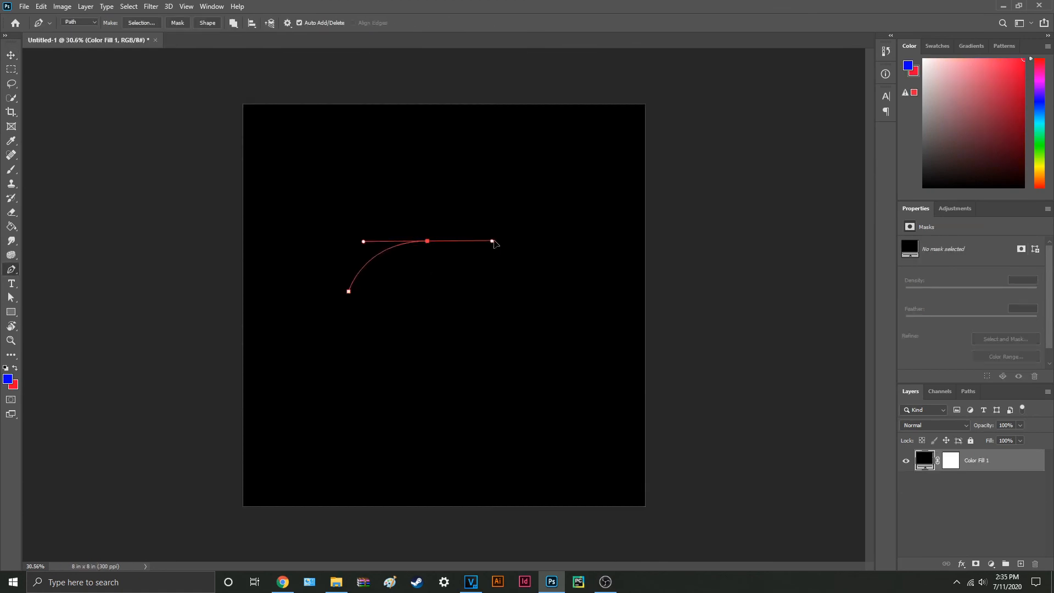
Step: Draw a closed umbrella-like path with a curved top on the black Untitled-1 canvas and turn it into a shape
click(526, 302)
click(461, 300)
click(457, 437)
click(416, 297)
click(349, 292)
click(207, 24)
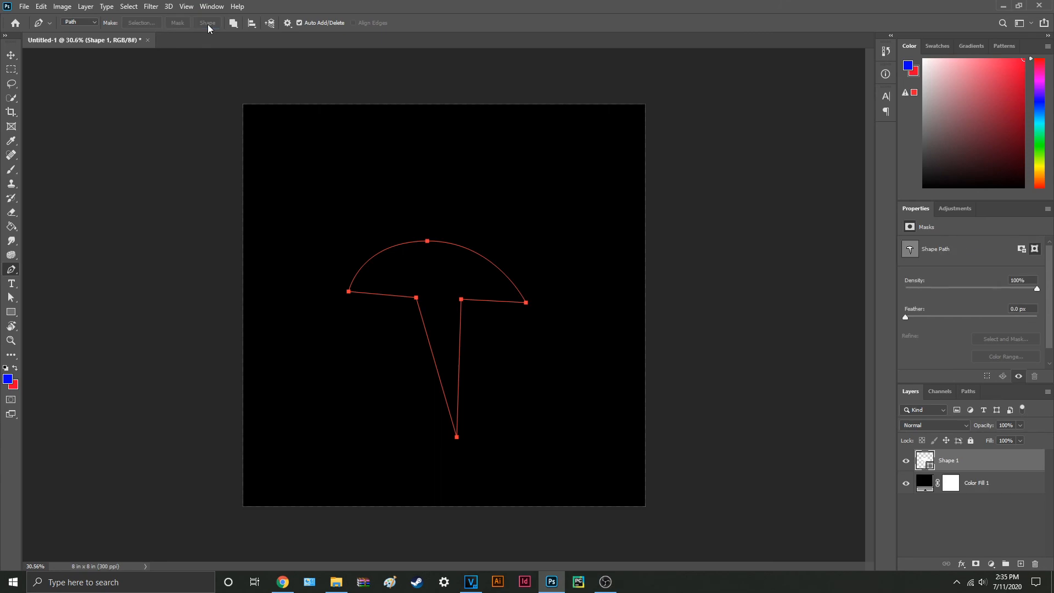
key(v)
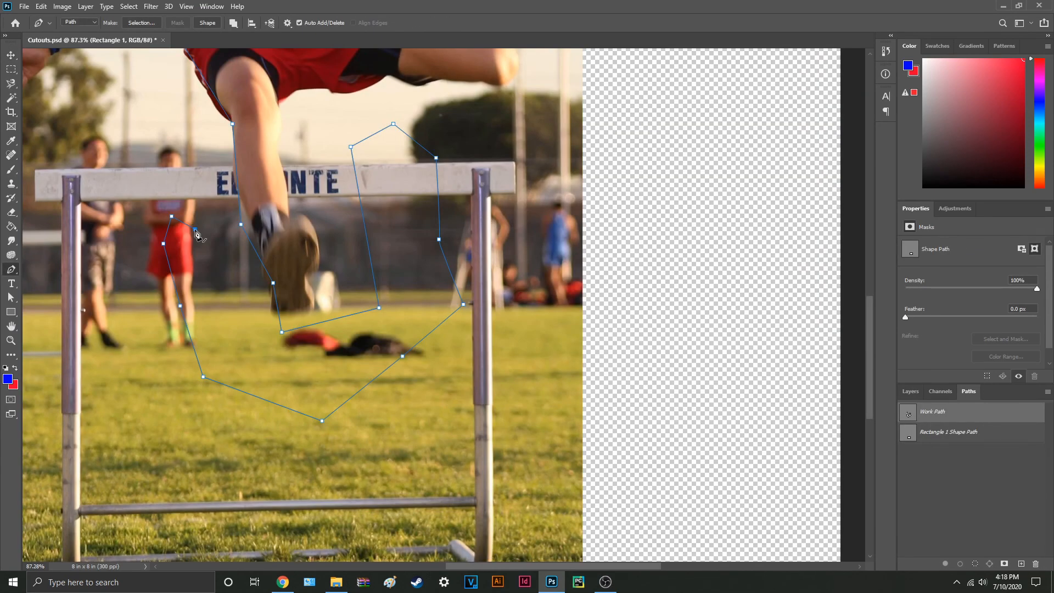
Step: Delete the unfinished path around the hurdler's leg in Cutouts.psd
key(Delete)
key(Delete)
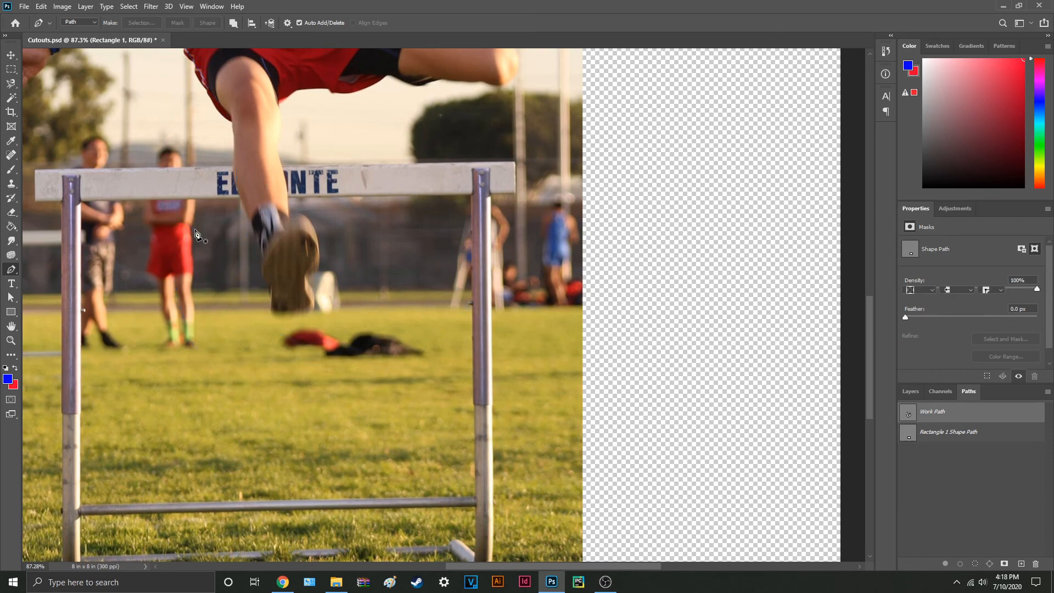
Step: Try a closed Freeform Pen loop on the grass below the hurdler and its conversion into a shape, and undo both
right_click(11, 270)
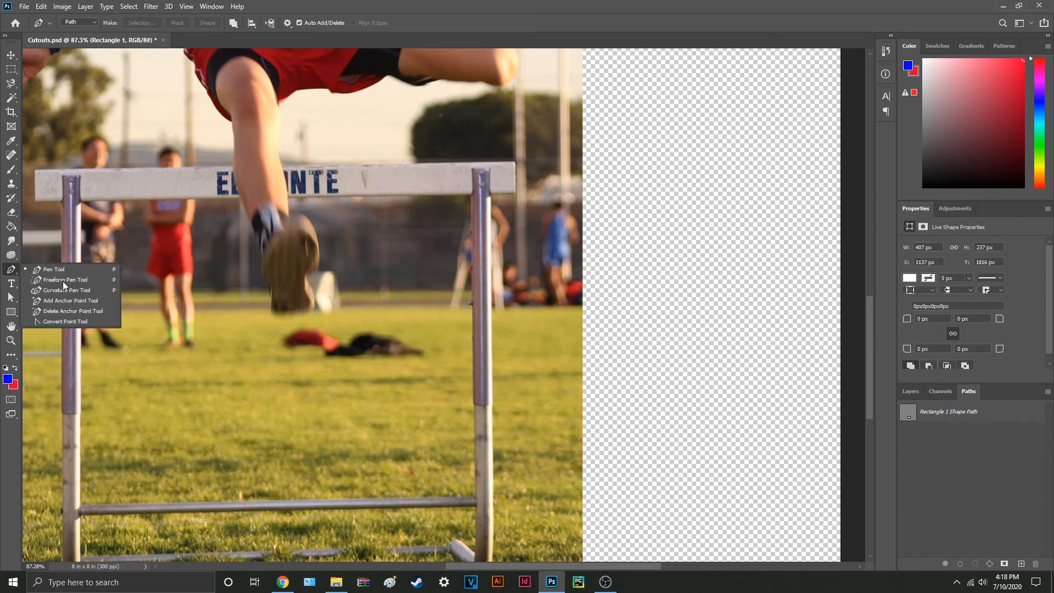
click(100, 279)
mouse_move(243, 338)
mouse_down()
mouse_move(167, 348)
mouse_move(161, 416)
mouse_move(296, 422)
mouse_move(298, 350)
mouse_move(251, 349)
mouse_up()
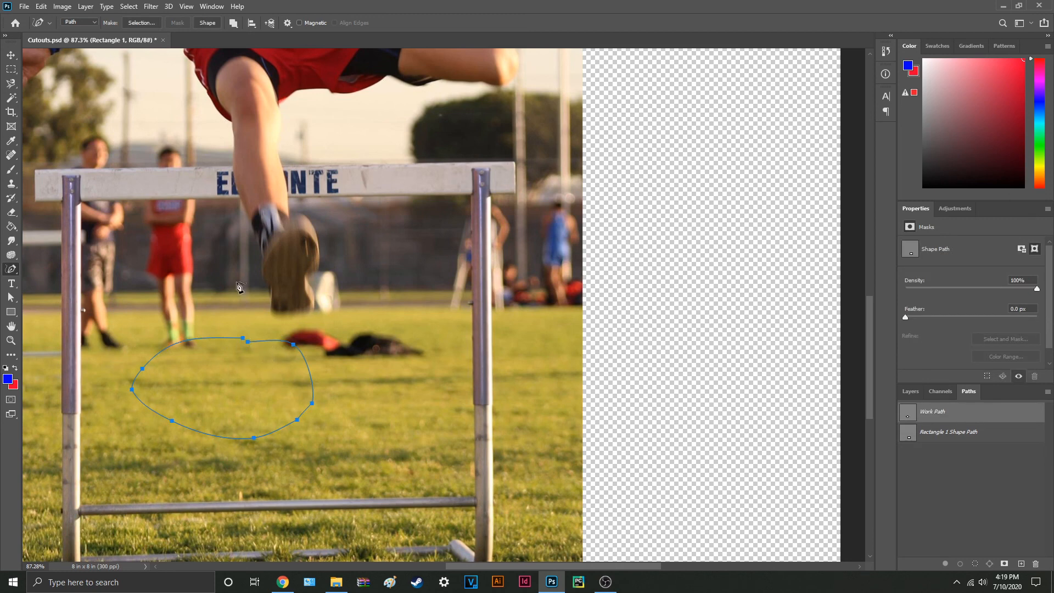
click(213, 24)
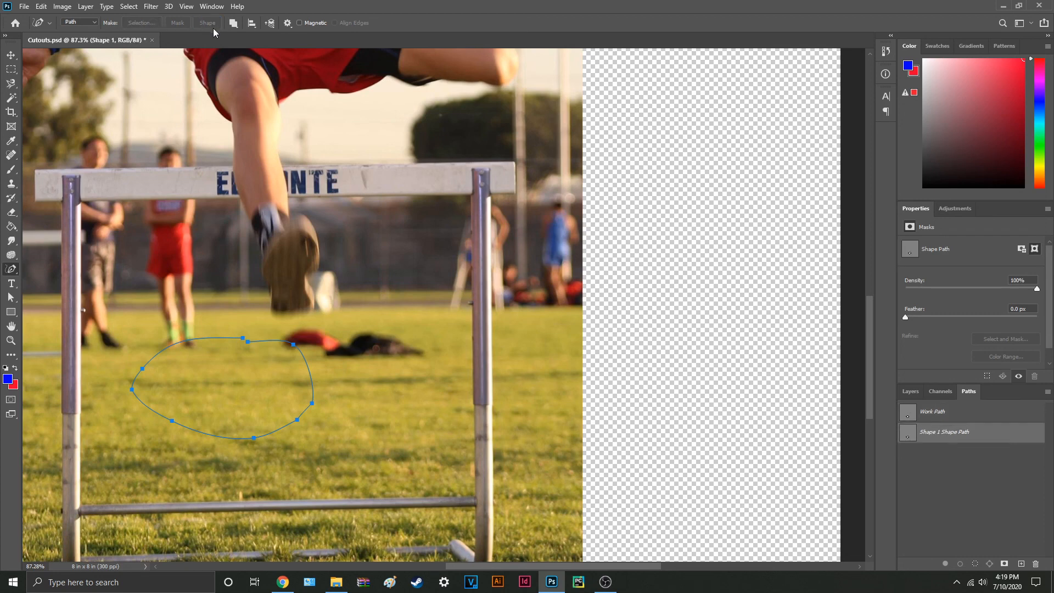
key(ctrl+z)
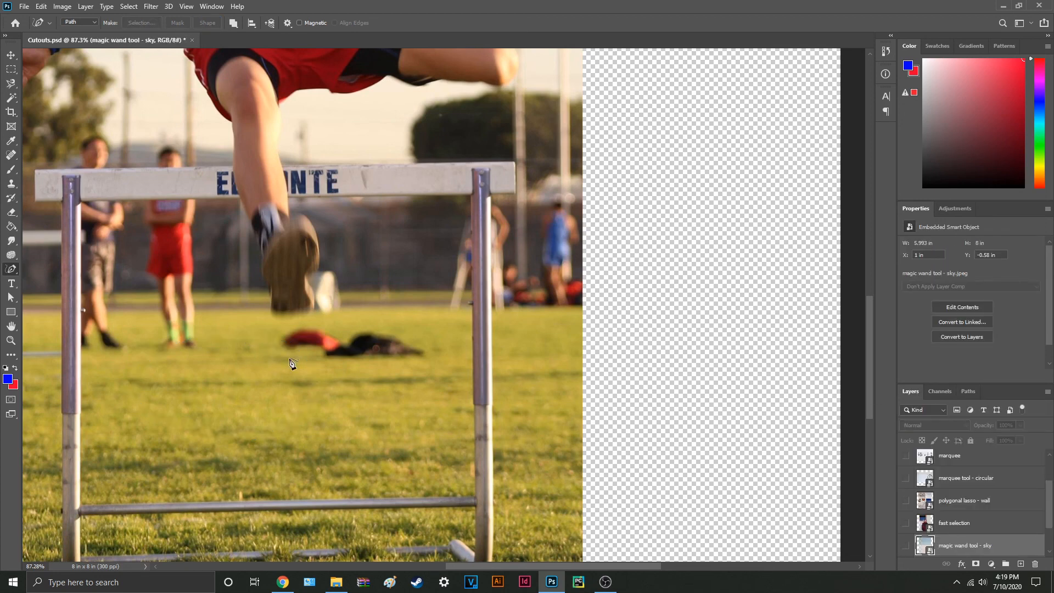
Step: Start a Curvature Pen path at the hurdler's ankle, curving down over the grass to the lower crossbar and back up, and reposition its lowest anchor
right_click(14, 272)
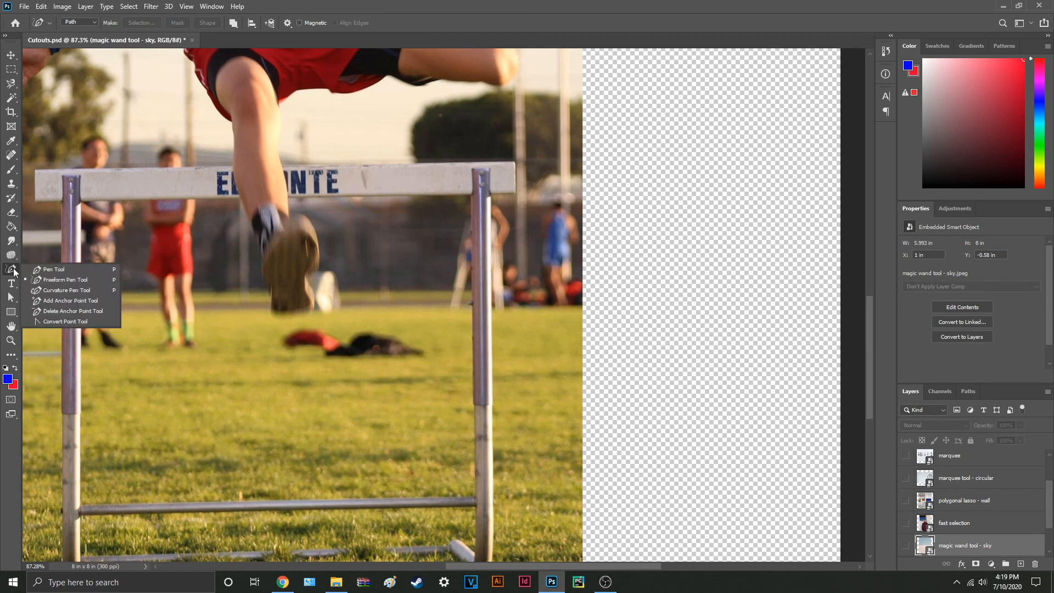
click(103, 293)
click(268, 198)
click(375, 309)
click(263, 418)
click(236, 474)
click(313, 519)
click(177, 375)
drag(313, 519, 179, 518)
Step: Extend the curvature path up around the background runner in red shorts and over the hurdler's knee, adjusting the misplaced anchor beside the runner
click(200, 301)
click(139, 251)
click(179, 209)
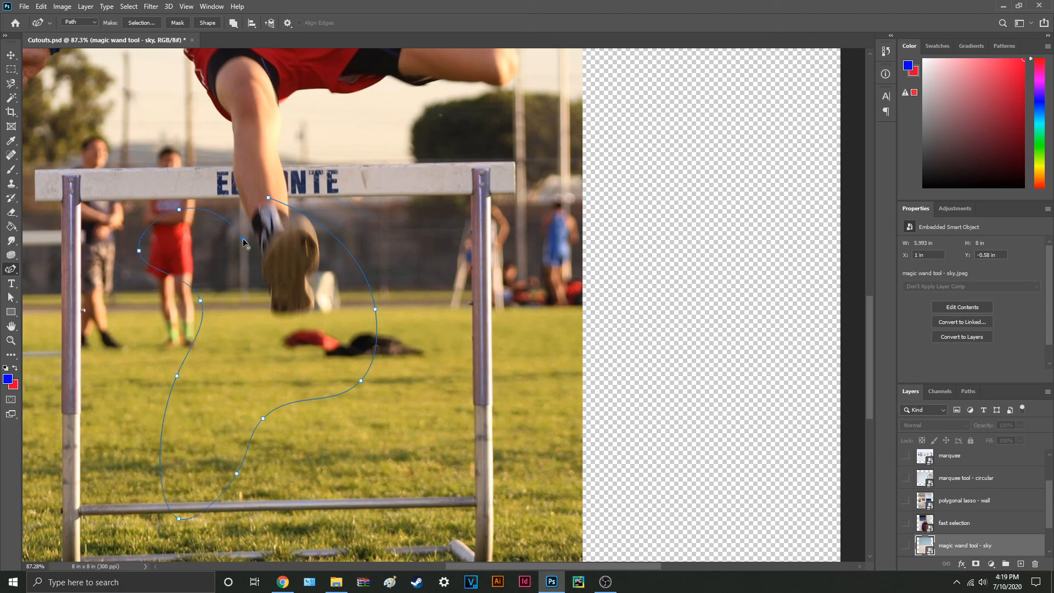
click(243, 239)
click(191, 153)
click(242, 93)
click(290, 112)
click(205, 178)
drag(244, 239, 136, 202)
Step: Continue the curvature path from the hurdler's knee across the sky and down beside the far hurdle post
click(324, 153)
click(405, 140)
click(463, 218)
click(468, 288)
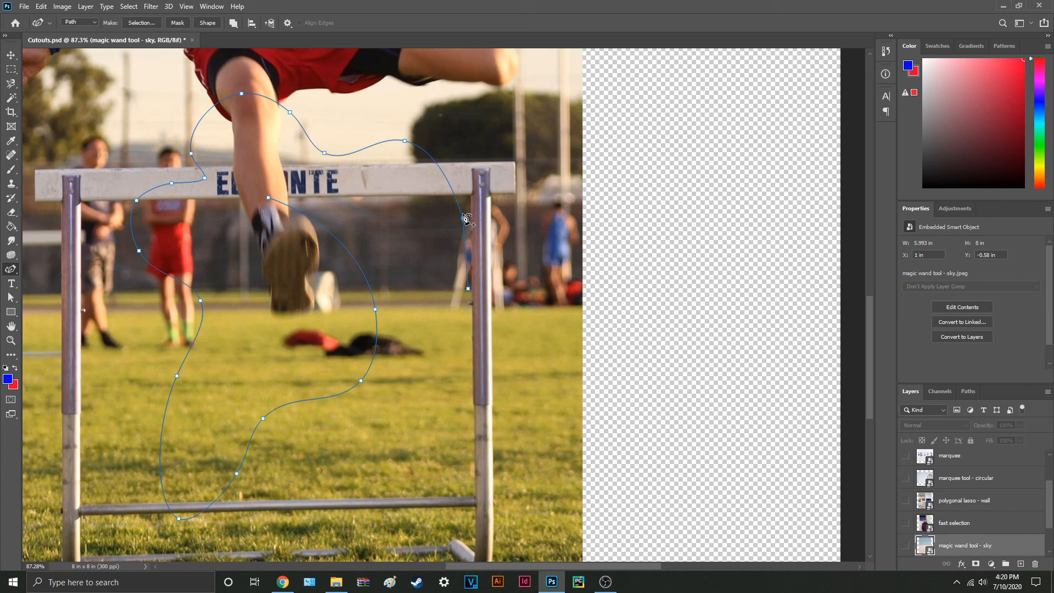
Step: Convert the curvature path's smooth anchors between the sky above the hurdle and the hurdler's knee into corner points
alt+click(406, 141)
alt+click(324, 153)
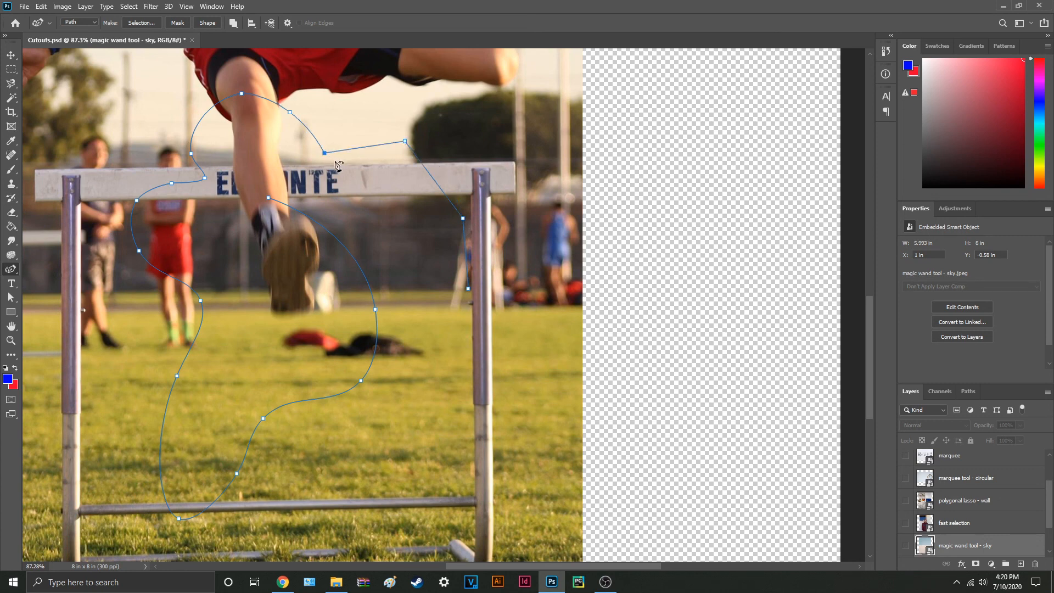
alt+click(290, 112)
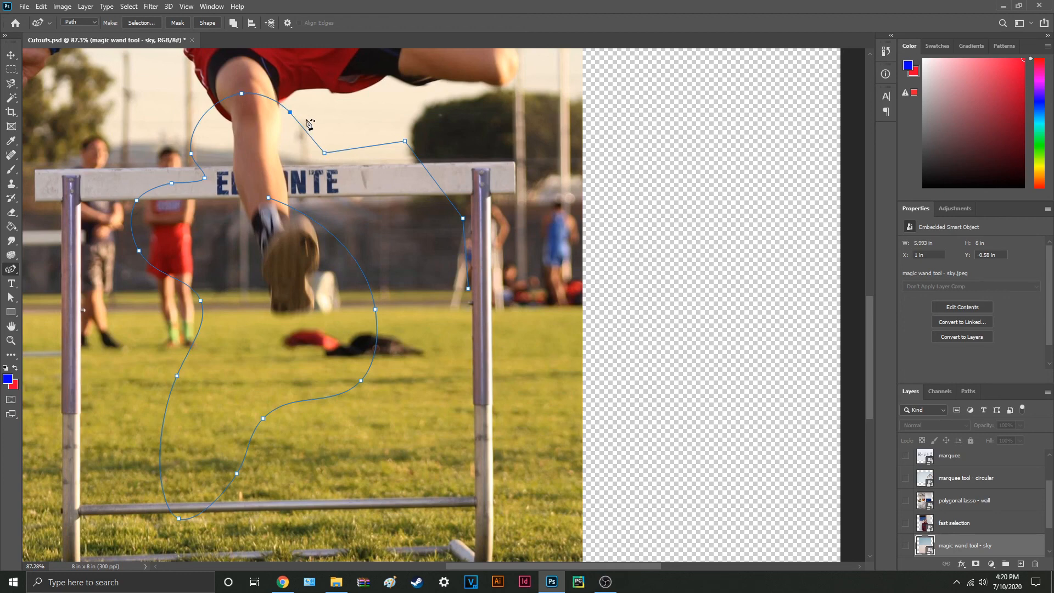
alt+click(242, 94)
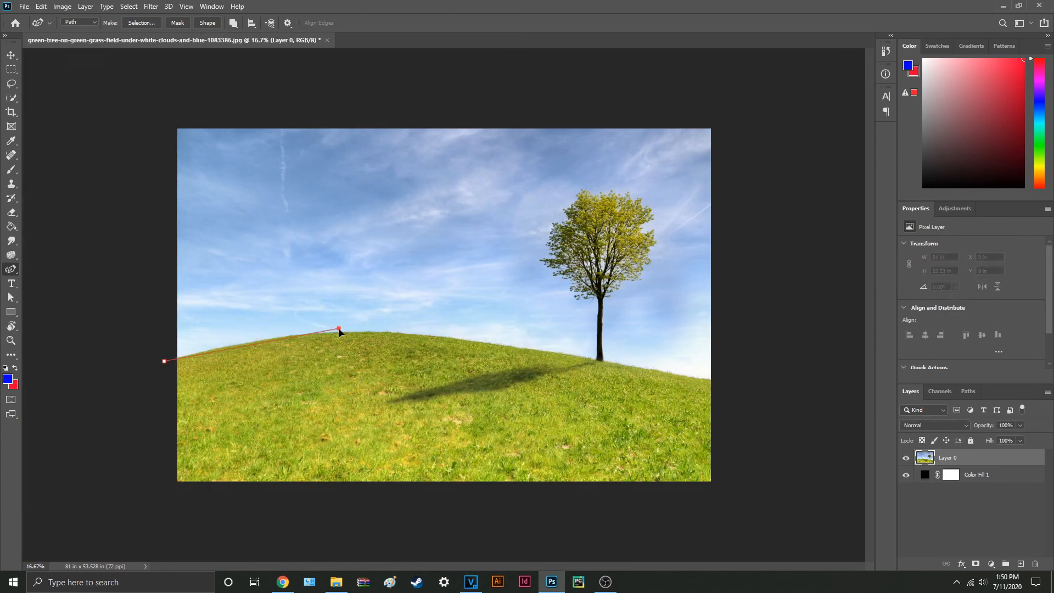
Step: Finish the closed curvature path around the grassy hill in the tree photo and mask Layer 0 with it
click(733, 383)
click(735, 499)
click(158, 501)
mouse_move(165, 361)
mouse_down()
mouse_move(160, 502)
mouse_move(164, 361)
mouse_up()
click(975, 563)
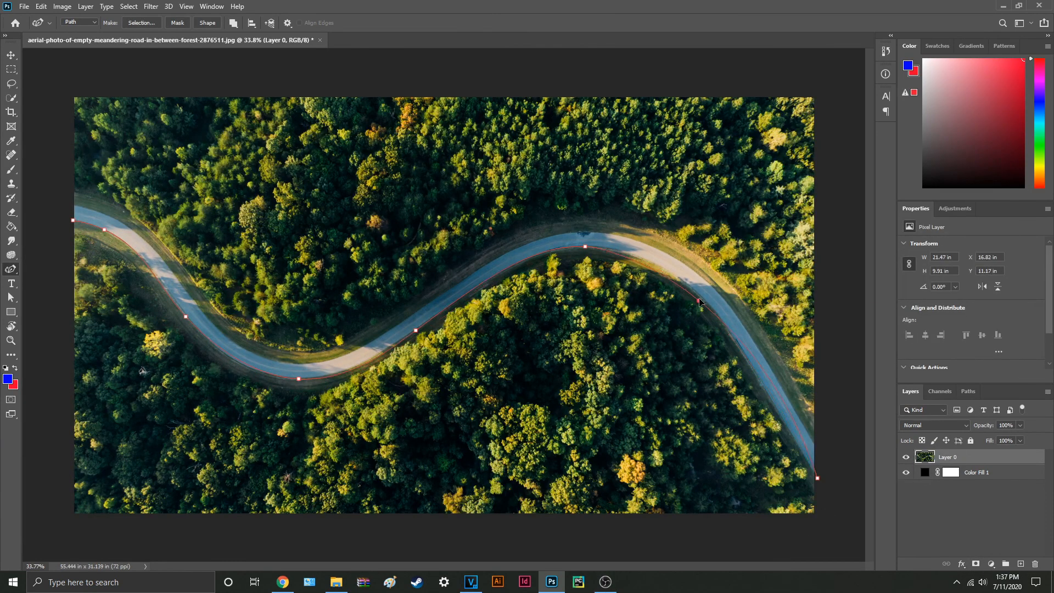
Step: Outline the winding road in the aerial forest photo with a curvature path, make it a selection, and mask Layer 0 with it
click(818, 446)
click(583, 232)
click(428, 303)
click(304, 363)
click(182, 284)
click(105, 213)
click(74, 205)
click(72, 220)
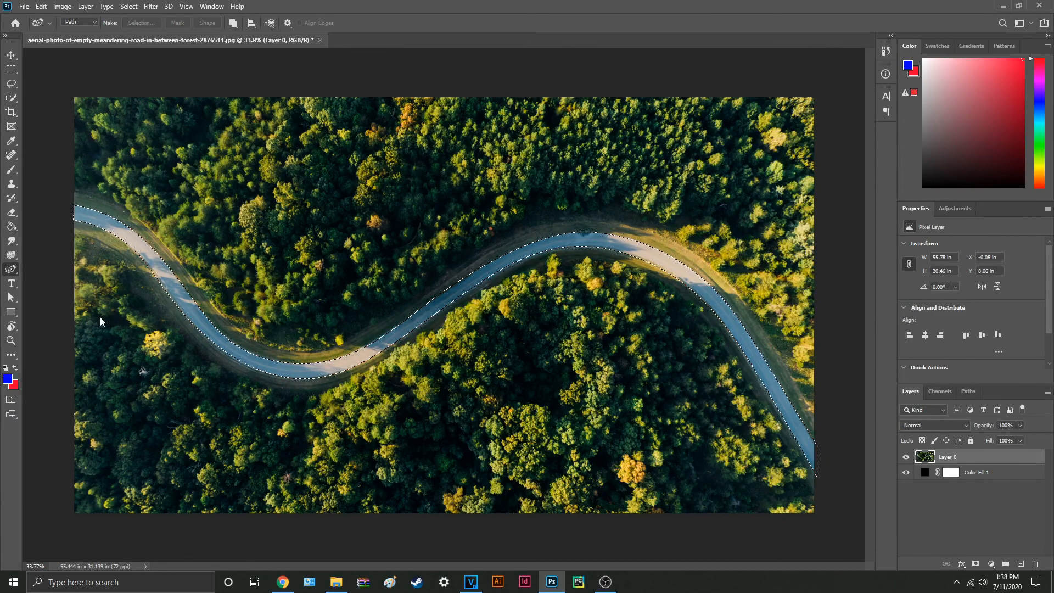
click(975, 564)
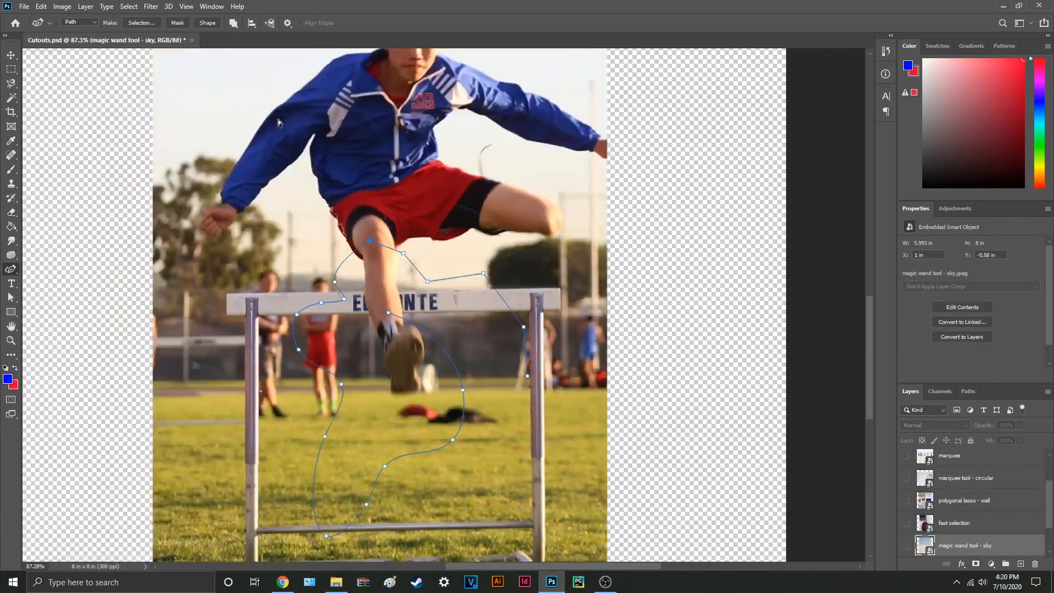